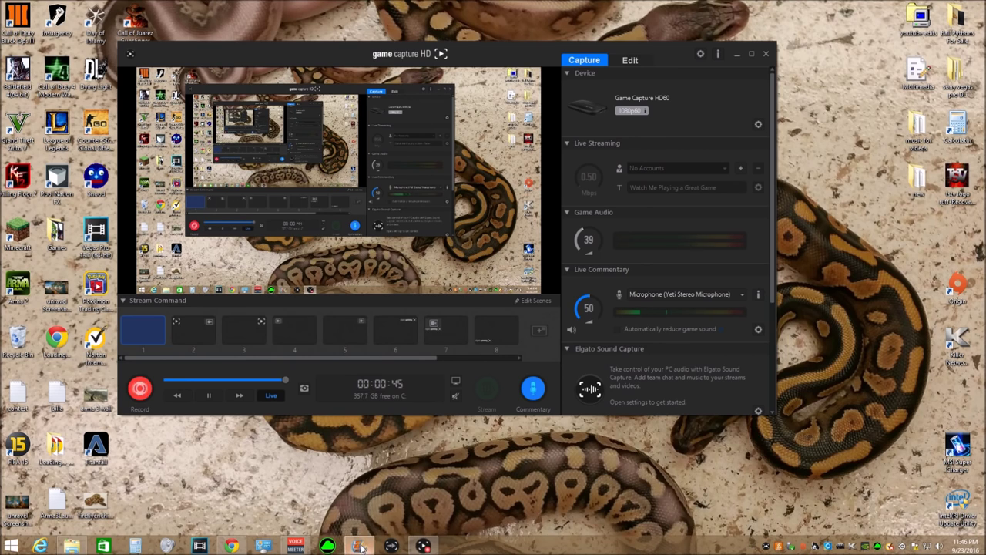
Step: Bring up the My Movie project in Movie Maker and maximize its window
{"action": "left_click", "coordinate": [358, 545]}
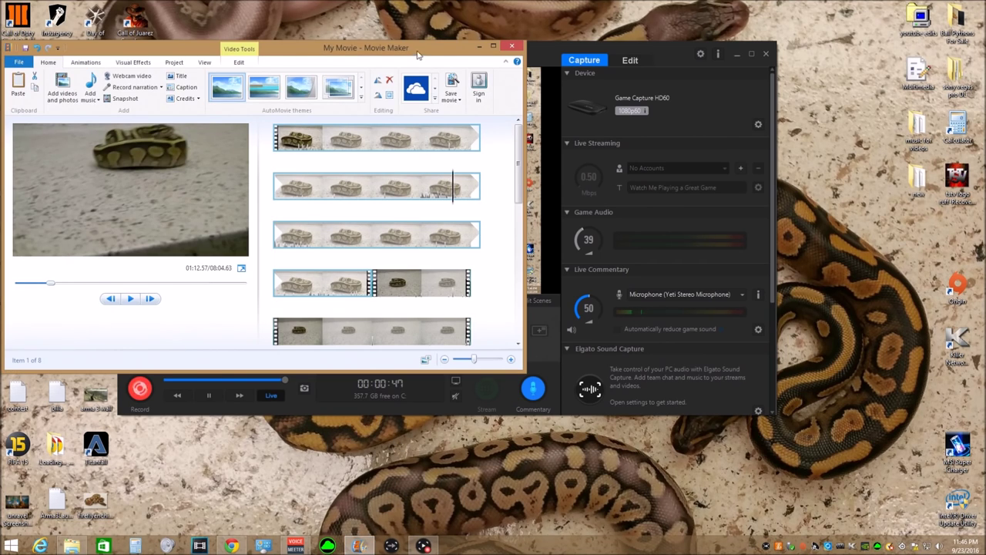
{"action": "left_click", "coordinate": [479, 47]}
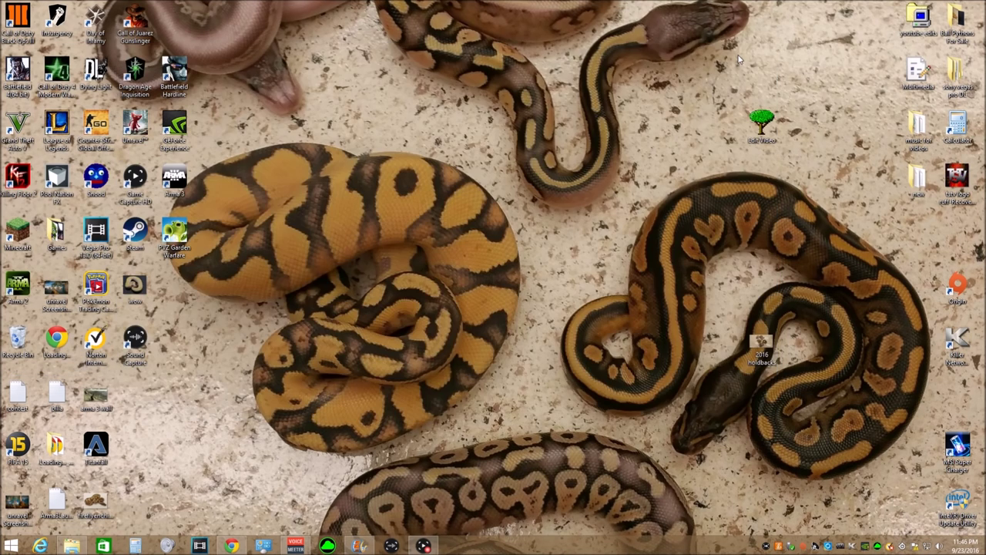
{"action": "left_click", "coordinate": [738, 54]}
{"action": "mouse_move", "coordinate": [367, 549]}
{"action": "left_click", "coordinate": [366, 548]}
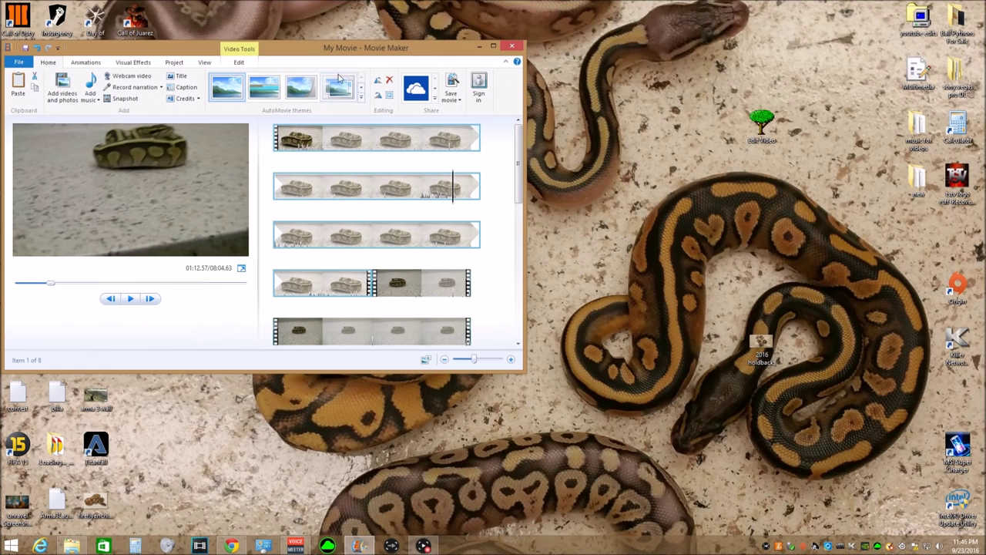
{"action": "left_click_drag", "start_coordinate": [357, 54], "coordinate": [546, 123]}
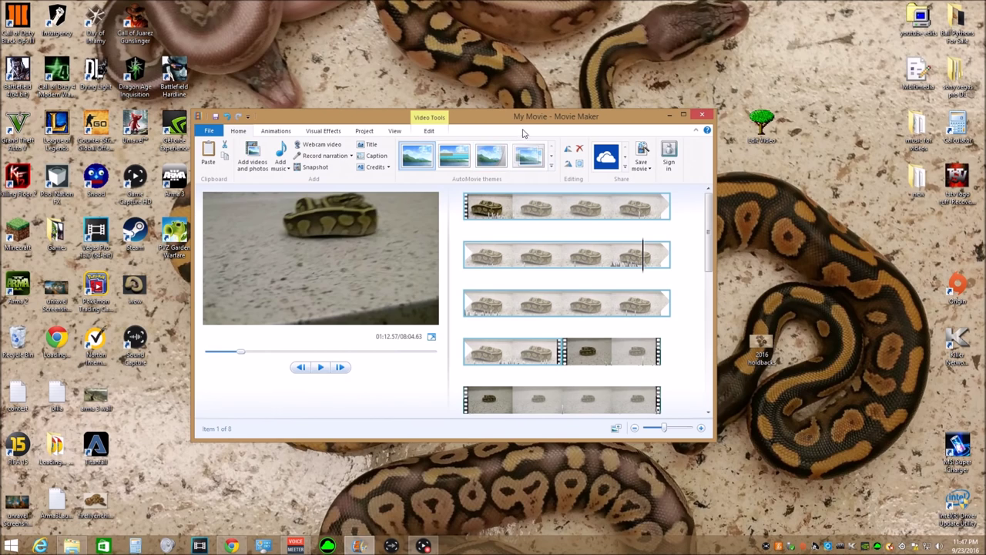
{"action": "double_click", "coordinate": [549, 116]}
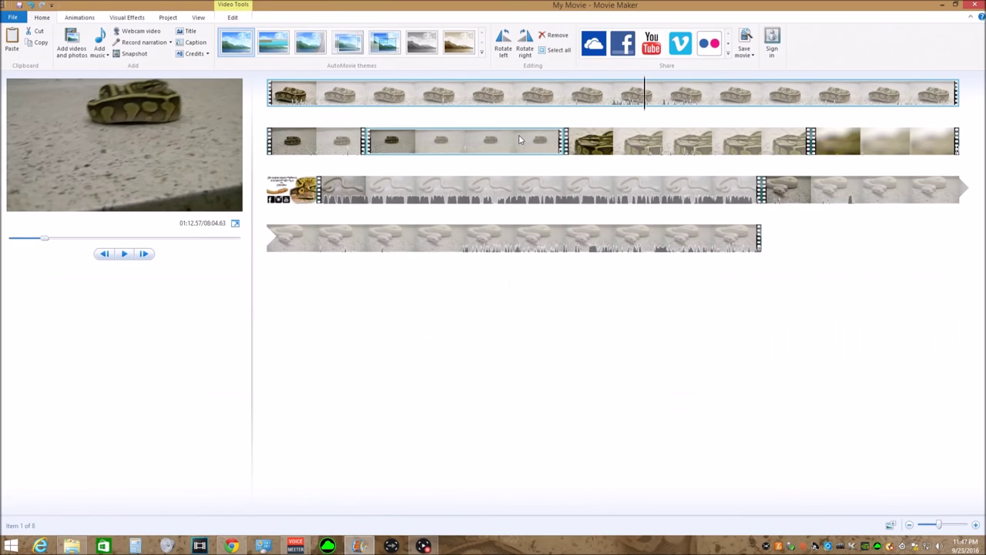
Step: Open the Edit Video folder on the desktop and look over the source clips, music and logo image
{"action": "left_click", "coordinate": [359, 546]}
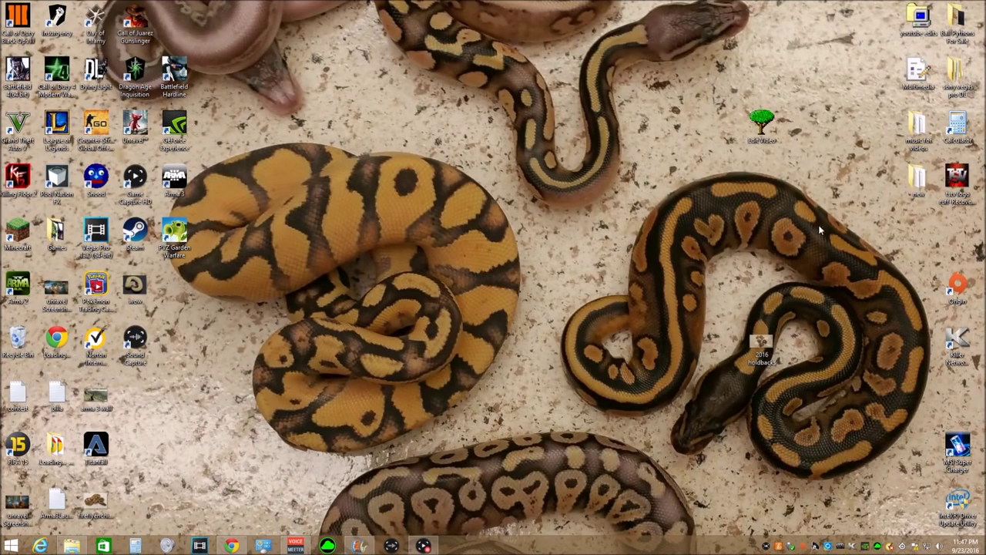
{"action": "double_click", "coordinate": [759, 124]}
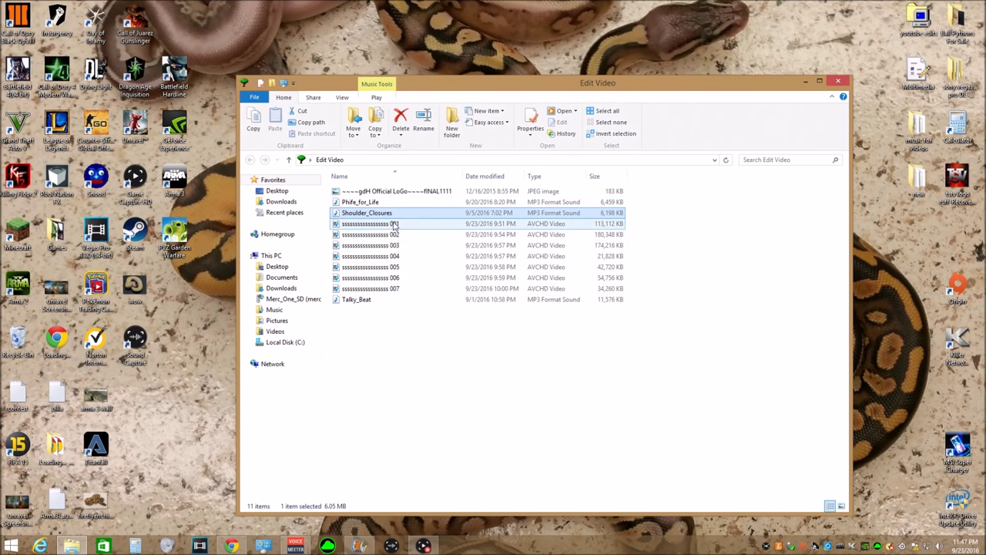
{"action": "left_click", "coordinate": [410, 340]}
{"action": "mouse_move", "coordinate": [410, 337]}
{"action": "left_mouse_down"}
{"action": "mouse_move", "coordinate": [331, 194]}
{"action": "mouse_move", "coordinate": [397, 335]}
{"action": "mouse_move", "coordinate": [401, 324]}
{"action": "left_mouse_up"}
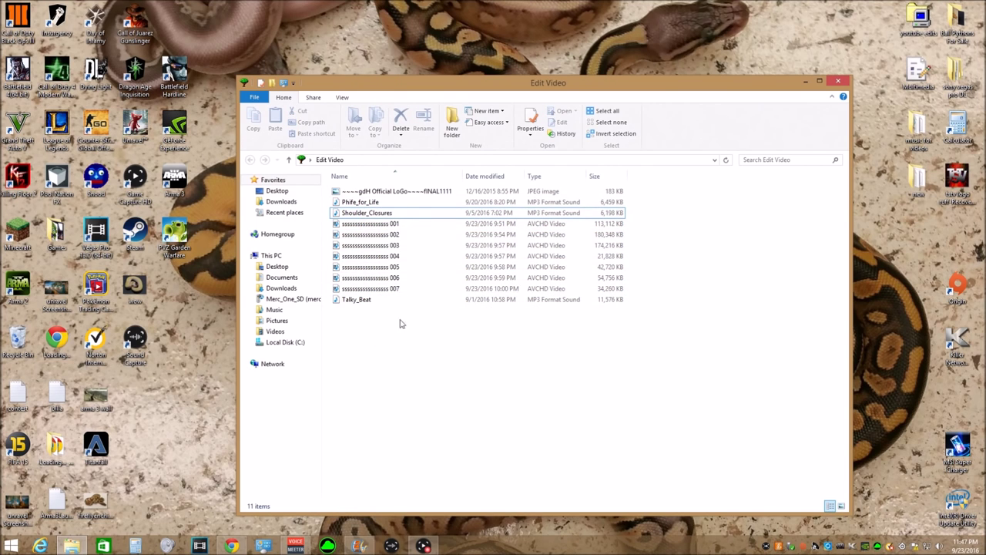
Step: Switch back to Movie Maker and move the logo image to the very start of the timeline
{"action": "left_click", "coordinate": [366, 546]}
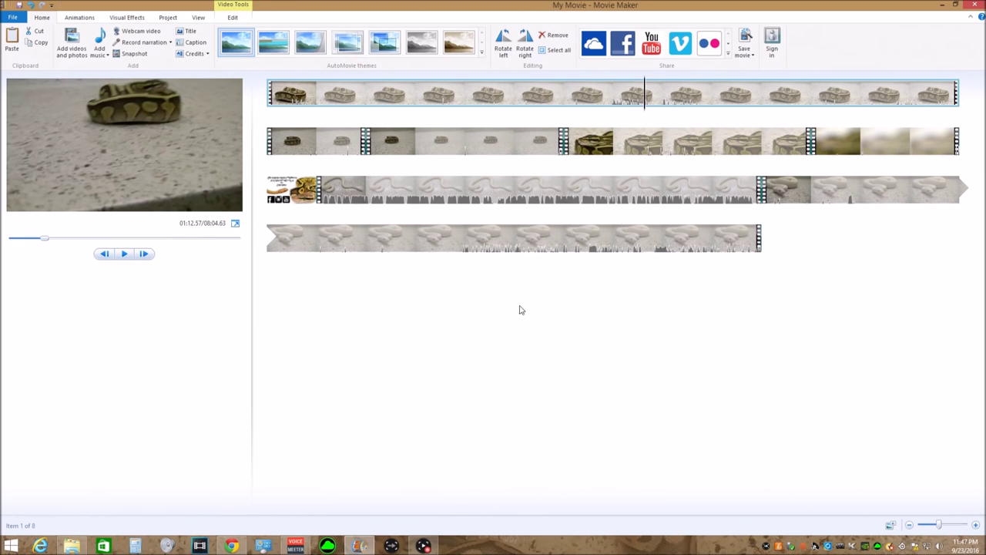
{"action": "left_click_drag", "start_coordinate": [291, 193], "coordinate": [266, 93]}
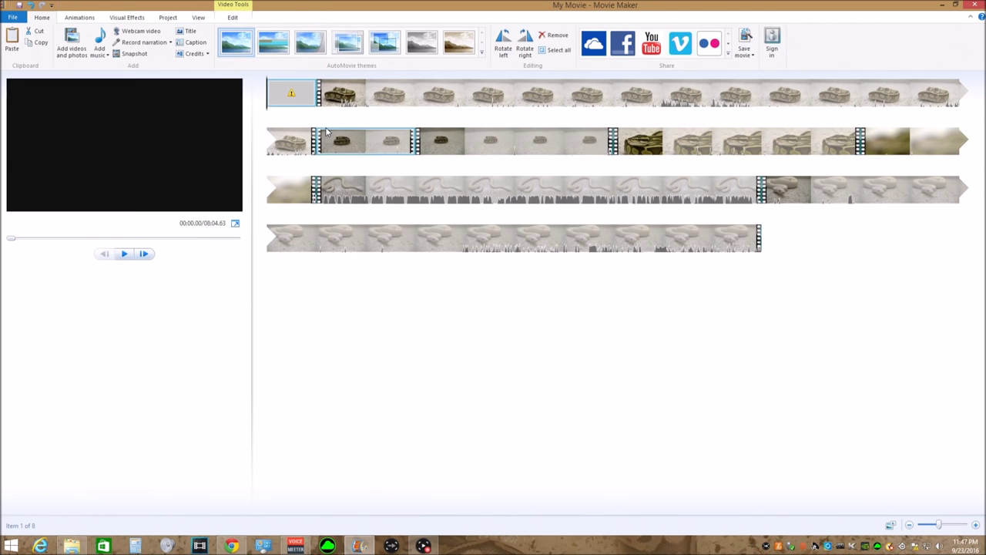
{"action": "right_click", "coordinate": [293, 94]}
{"action": "key", "text": "Escape"}
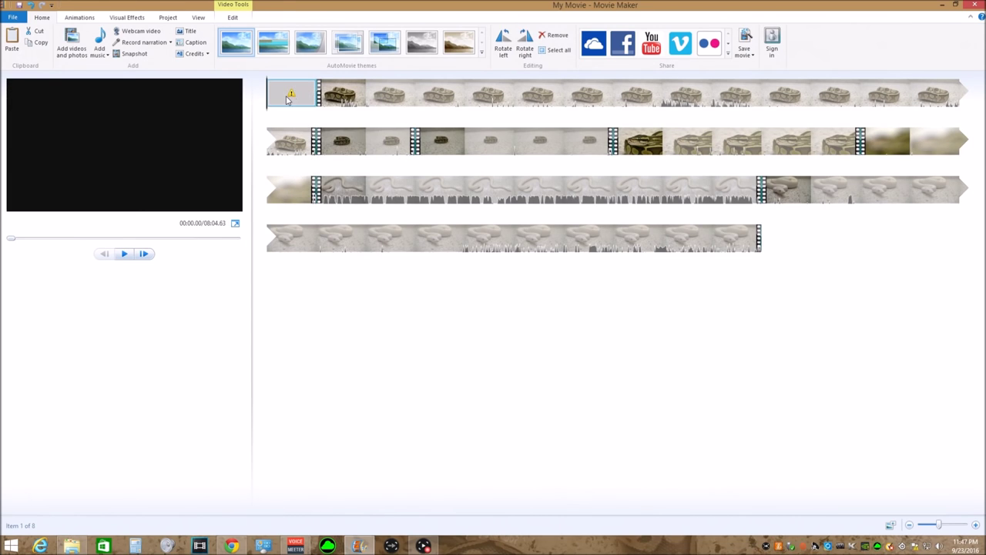
Step: Relink the missing logo image to the "gdH Official LoGo" JPEG in the desktop's Edit Video folder
{"action": "double_click", "coordinate": [287, 98]}
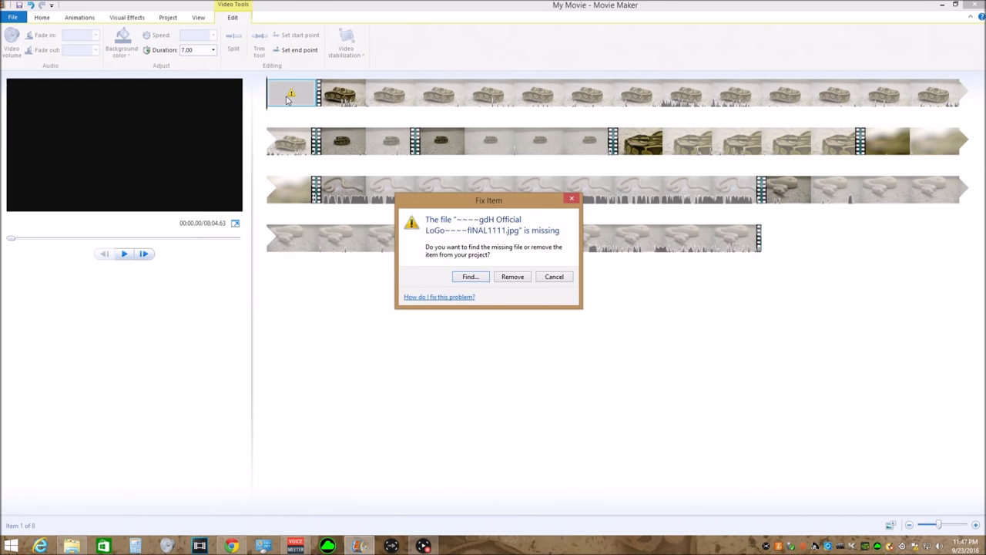
{"action": "left_click", "coordinate": [470, 277]}
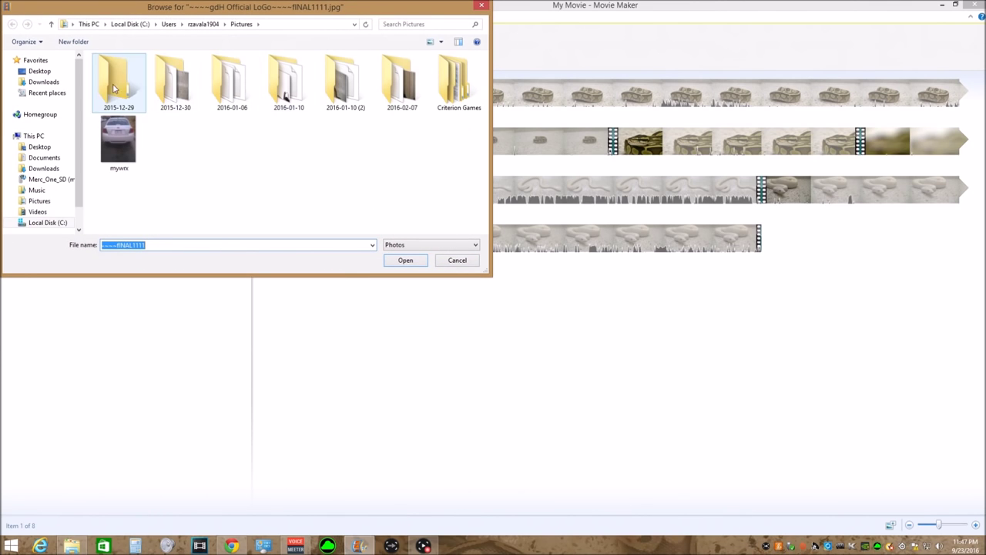
{"action": "left_click", "coordinate": [40, 72]}
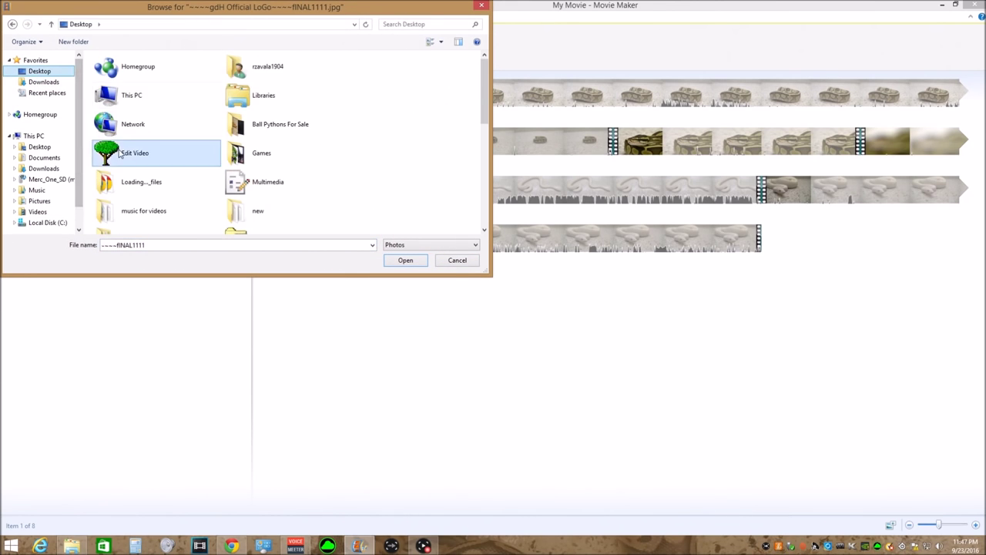
{"action": "double_click", "coordinate": [154, 150]}
{"action": "left_click", "coordinate": [199, 72]}
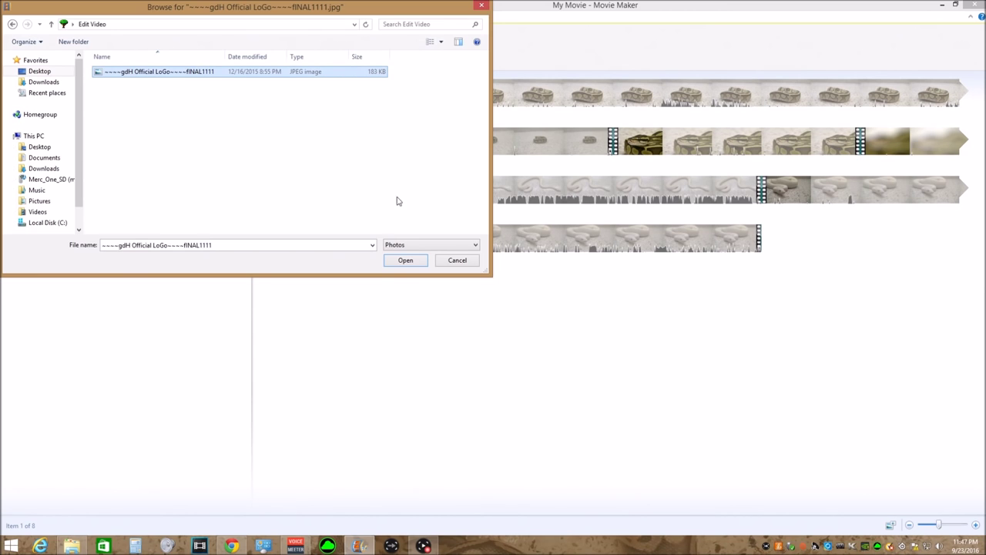
{"action": "left_click", "coordinate": [413, 263]}
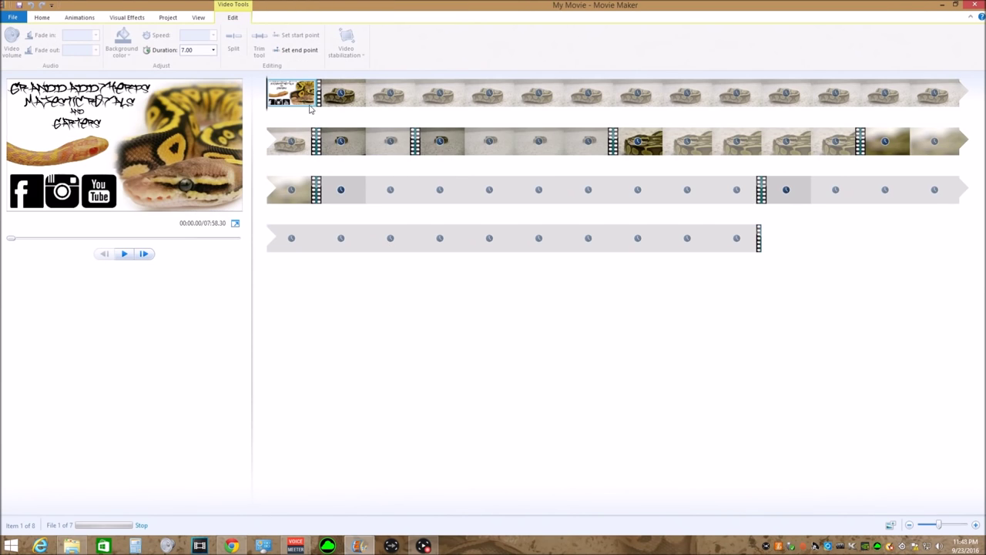
Step: Preview the opening logo image briefly and set its duration to 4.00 seconds
{"action": "left_click", "coordinate": [339, 101]}
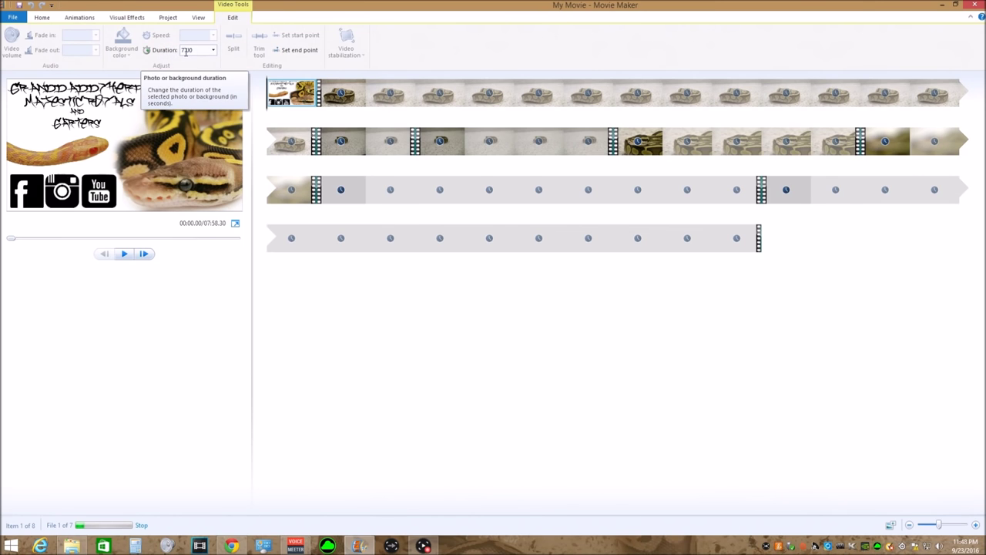
{"action": "key", "text": "space"}
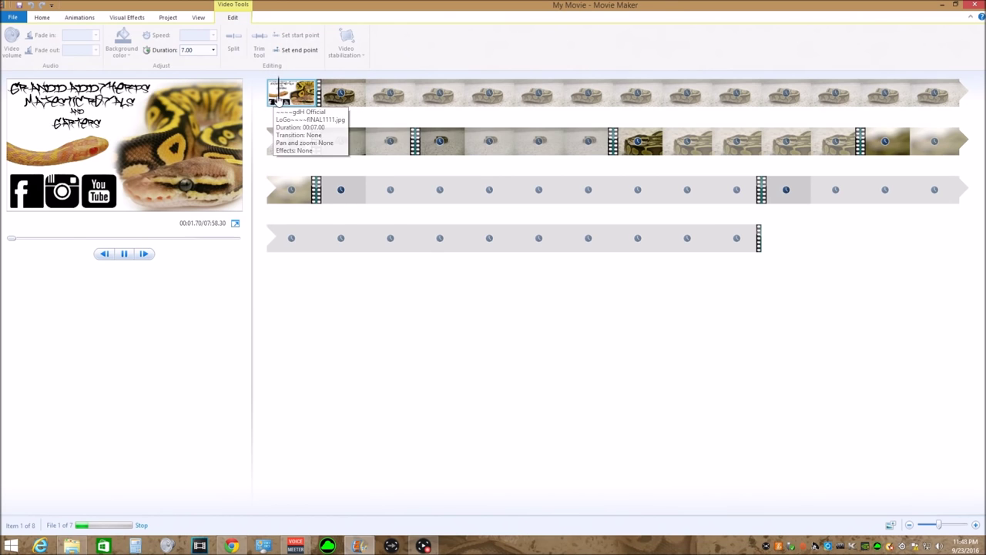
{"action": "key", "text": "space"}
{"action": "left_click", "coordinate": [214, 50]}
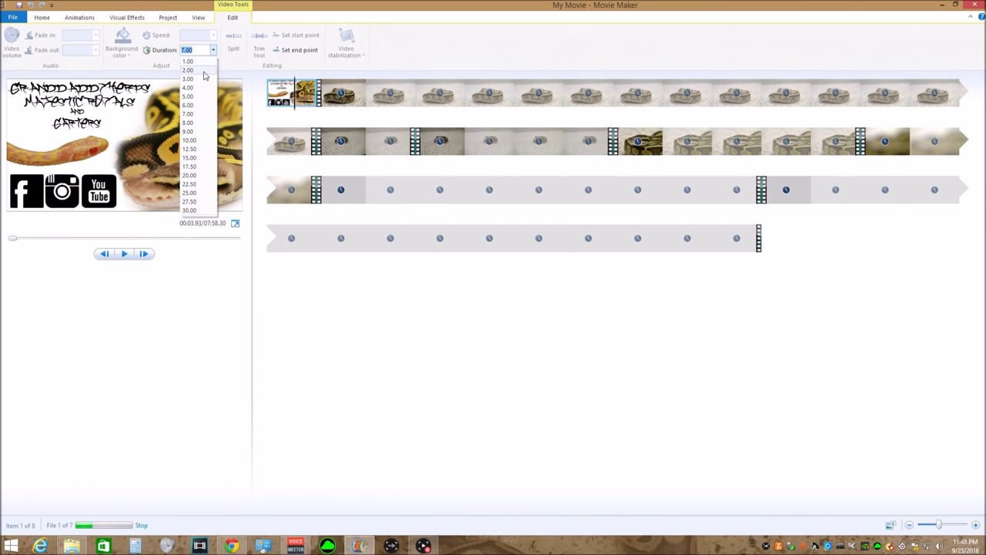
{"action": "left_click", "coordinate": [199, 92]}
{"action": "left_click", "coordinate": [280, 104]}
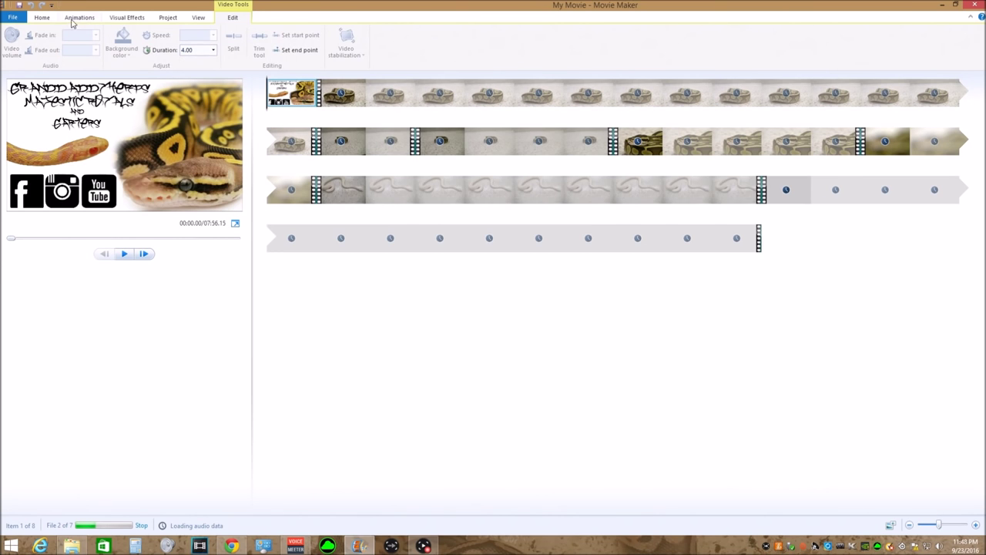
Step: Try the first AutoMovie theme on the project and undo it
{"action": "left_click", "coordinate": [42, 18]}
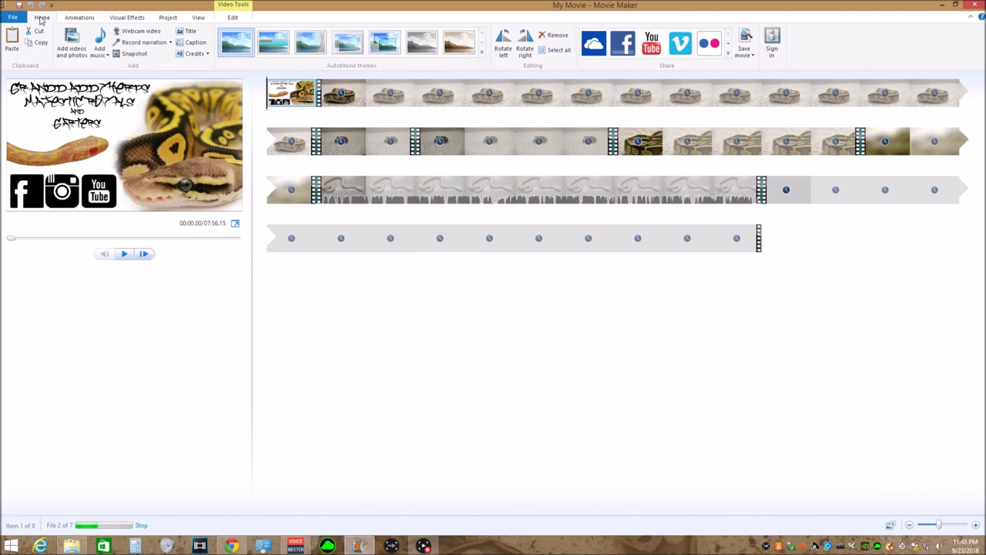
{"action": "left_click", "coordinate": [239, 48]}
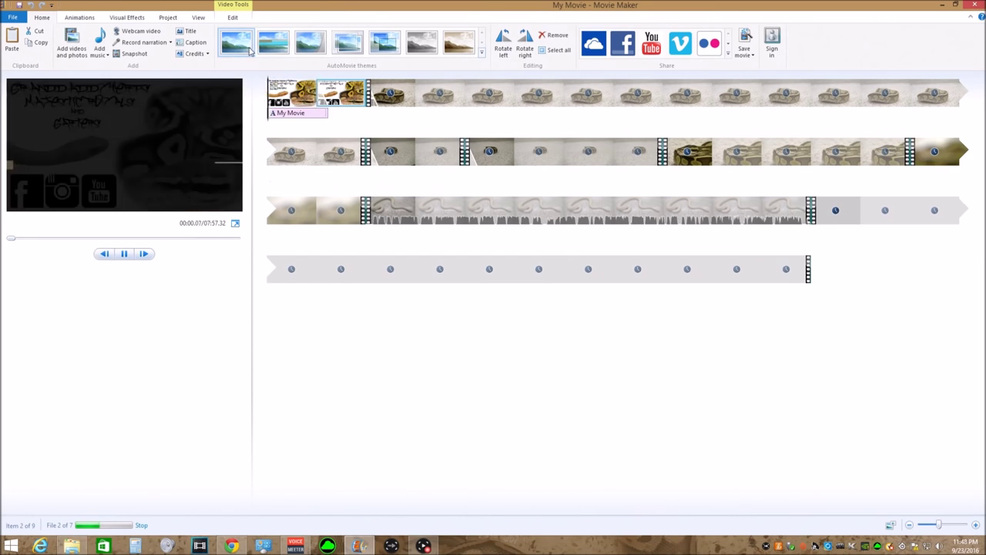
{"action": "key", "text": "ctrl+z"}
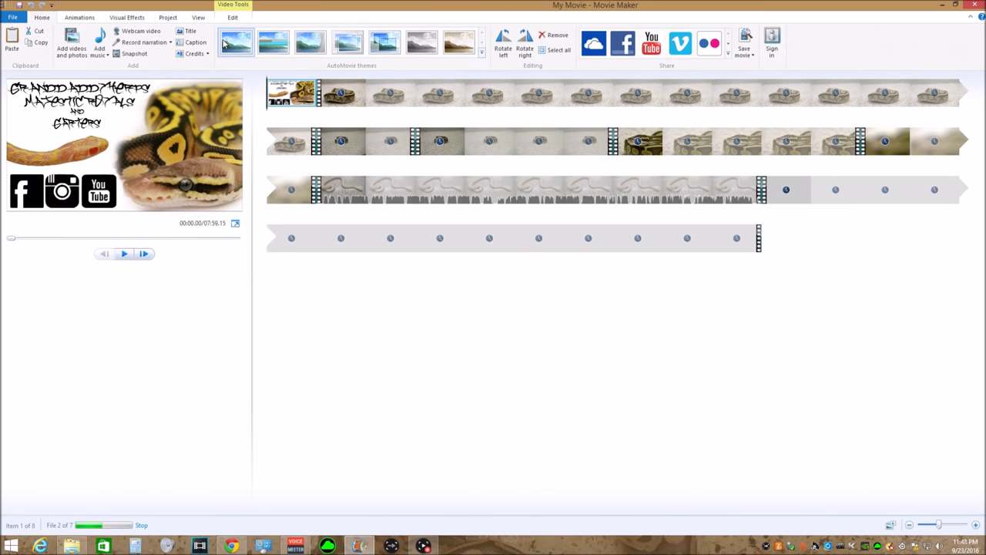
Step: Try the Standard (4:3) aspect ratio and return the project to Widescreen (16:9)
{"action": "left_click", "coordinate": [168, 17]}
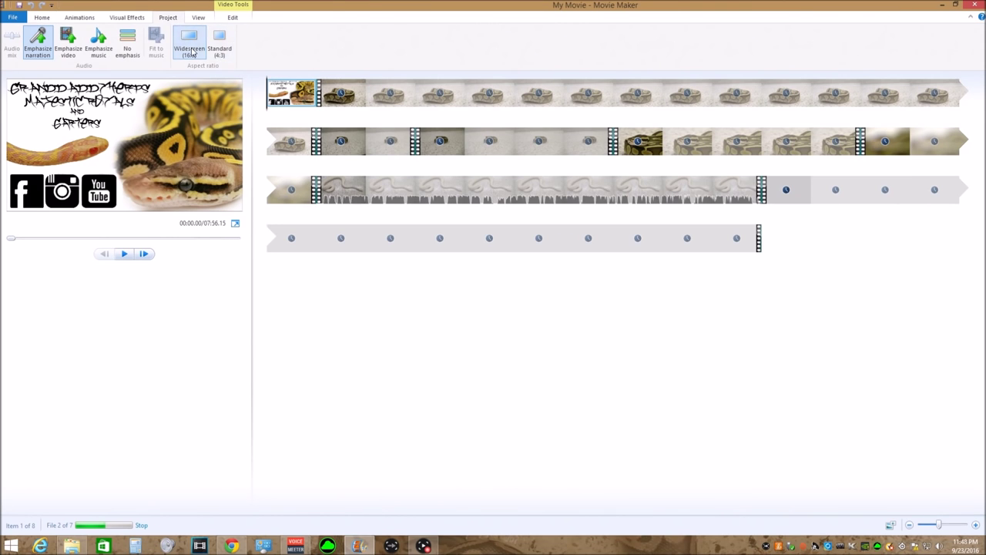
{"action": "left_click", "coordinate": [220, 43]}
{"action": "left_click", "coordinate": [194, 46]}
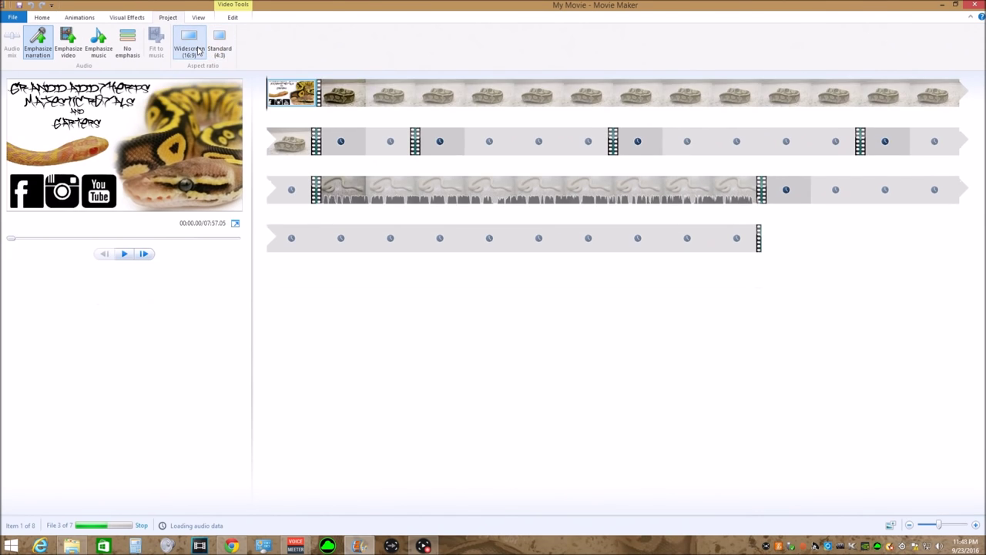
{"action": "left_click", "coordinate": [43, 17]}
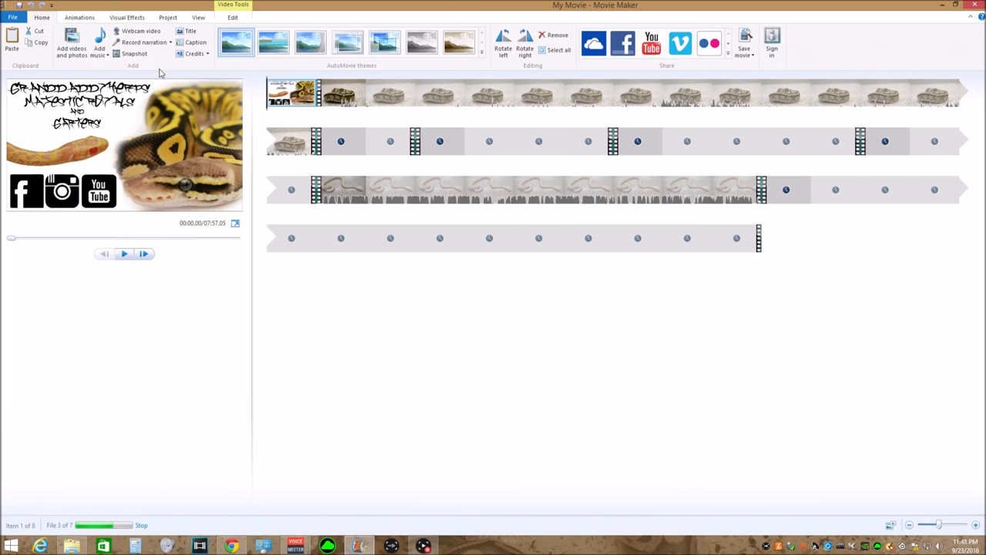
Step: Add a diamond-shaped transition between the logo image and the first snake clip, and browse the further transition styles
{"action": "left_click", "coordinate": [86, 20]}
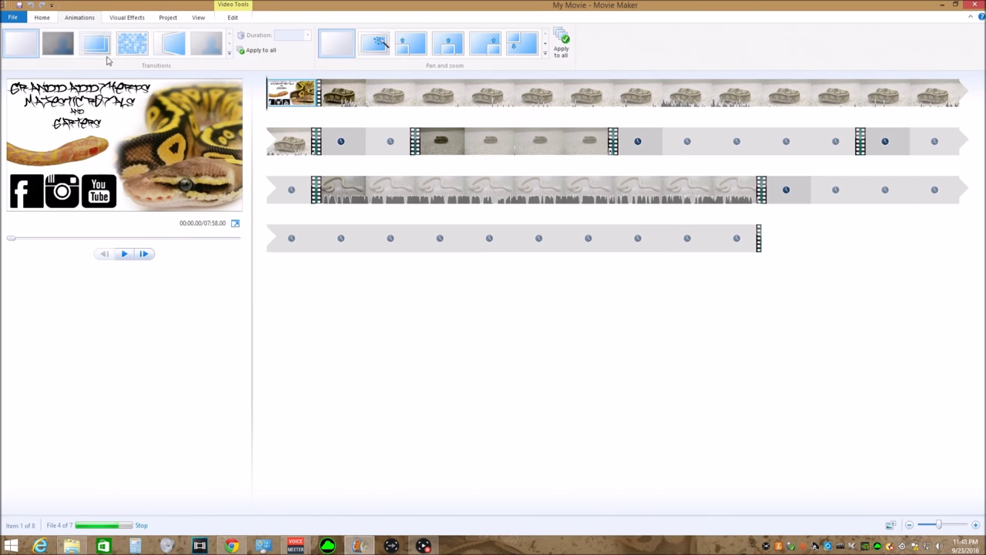
{"action": "left_click", "coordinate": [336, 103]}
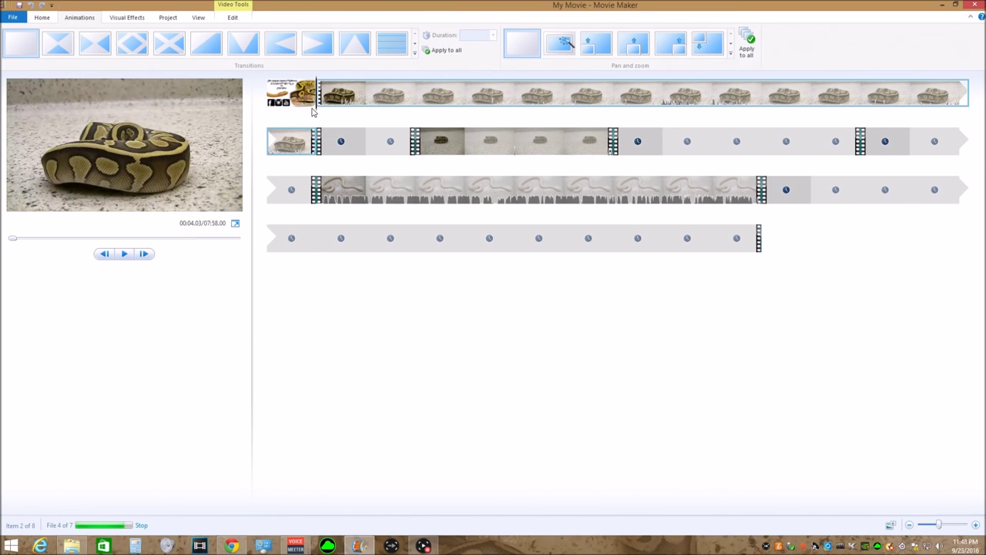
{"action": "left_click", "coordinate": [134, 44]}
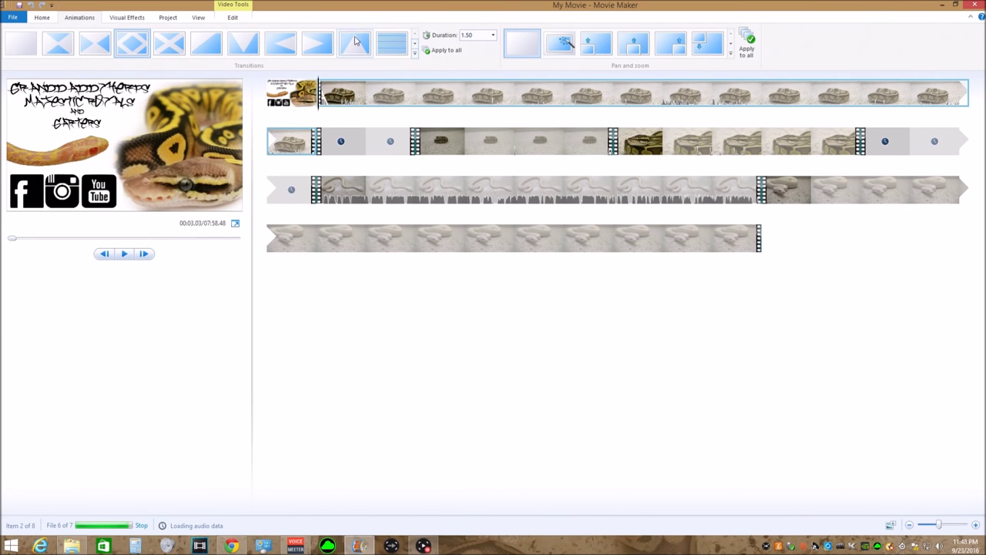
{"action": "left_click", "coordinate": [420, 44]}
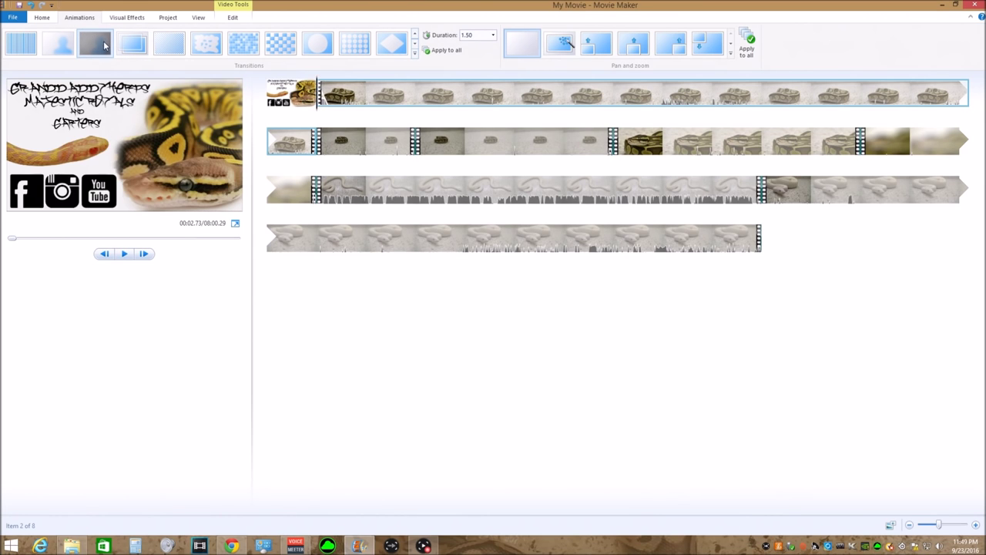
Step: Try the bright red-and-yellow visual effect on the first snake clip and reset the clip to no effect
{"action": "left_click", "coordinate": [42, 20]}
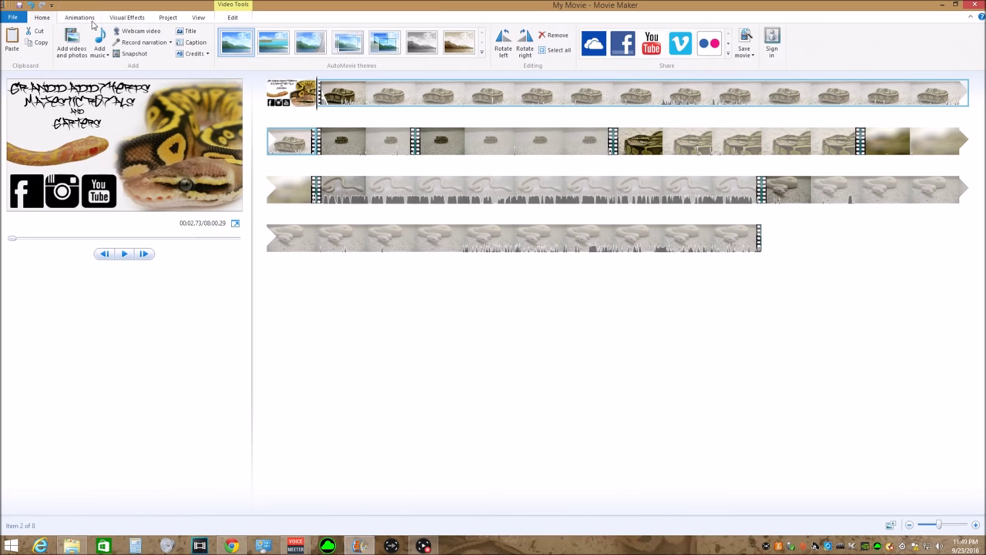
{"action": "left_click", "coordinate": [123, 17]}
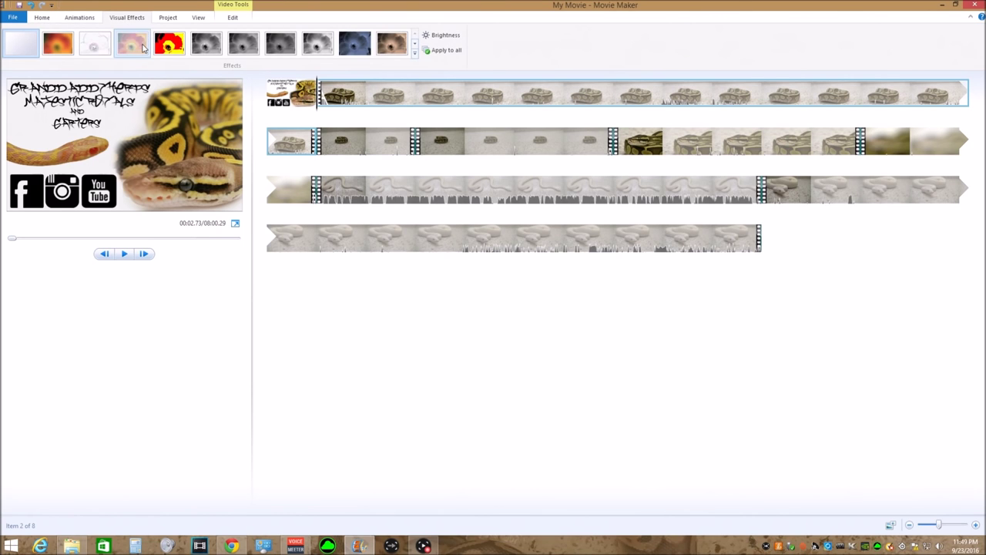
{"action": "left_click", "coordinate": [168, 43]}
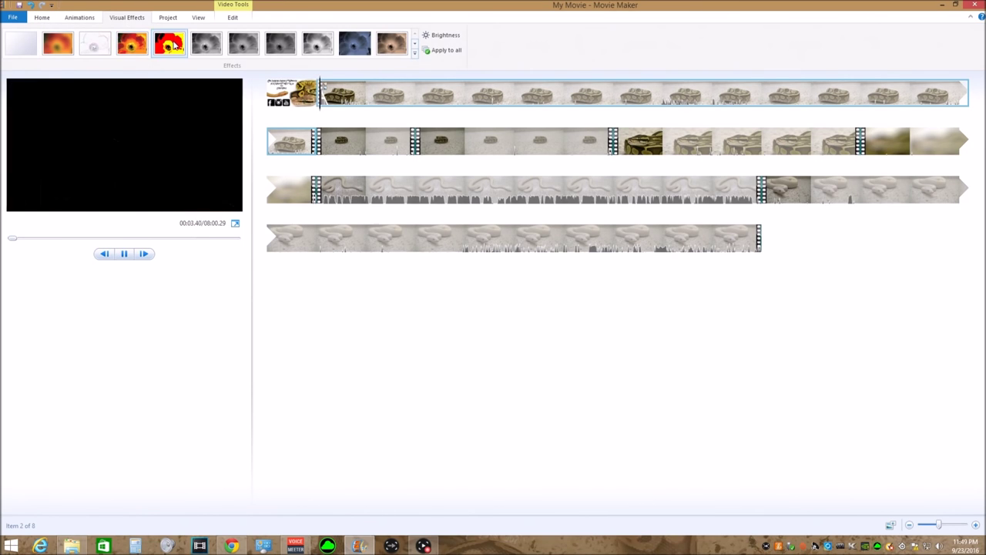
{"action": "left_click", "coordinate": [291, 92]}
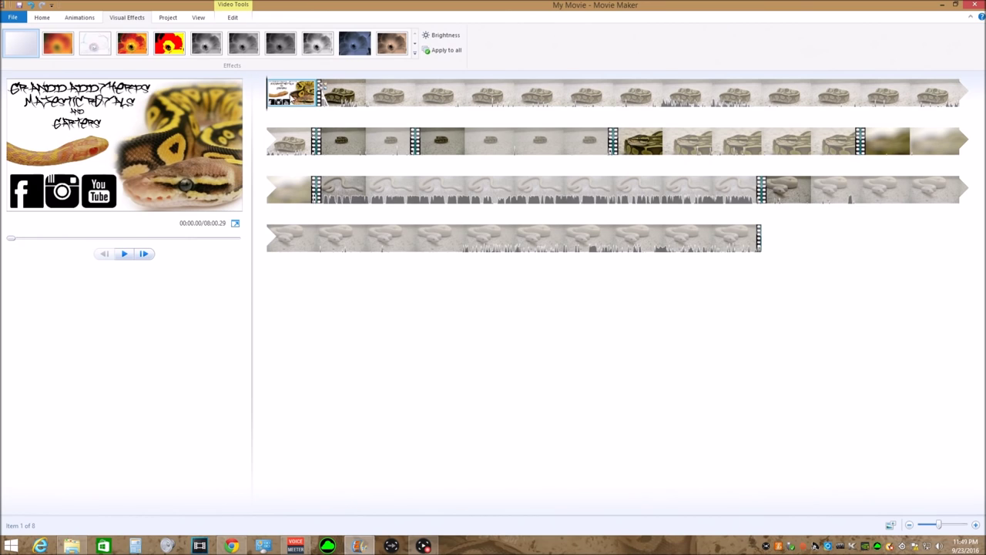
{"action": "left_click", "coordinate": [320, 88]}
{"action": "left_click", "coordinate": [27, 47]}
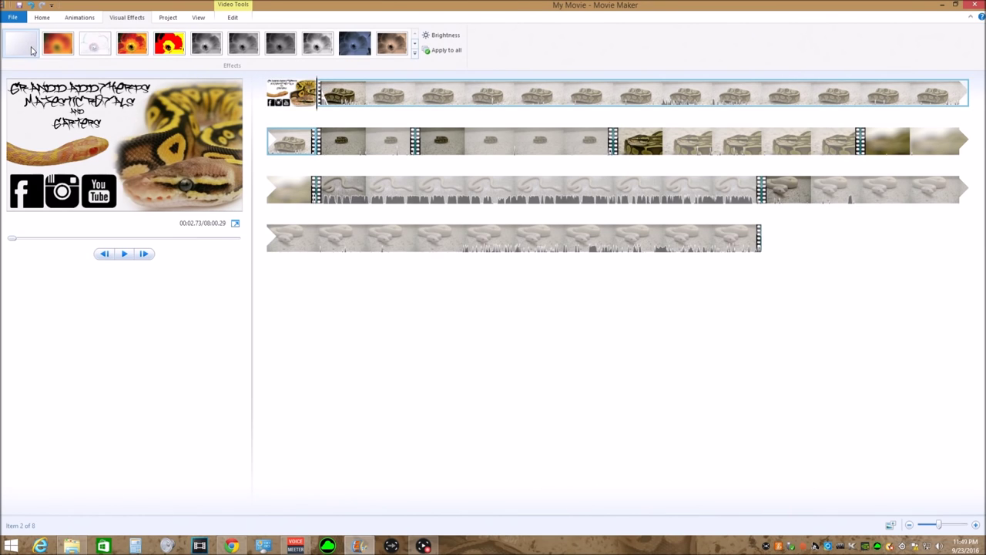
Step: Try the blue-tinted effect and the red-and-yellow effect on the logo image
{"action": "left_click", "coordinate": [290, 108]}
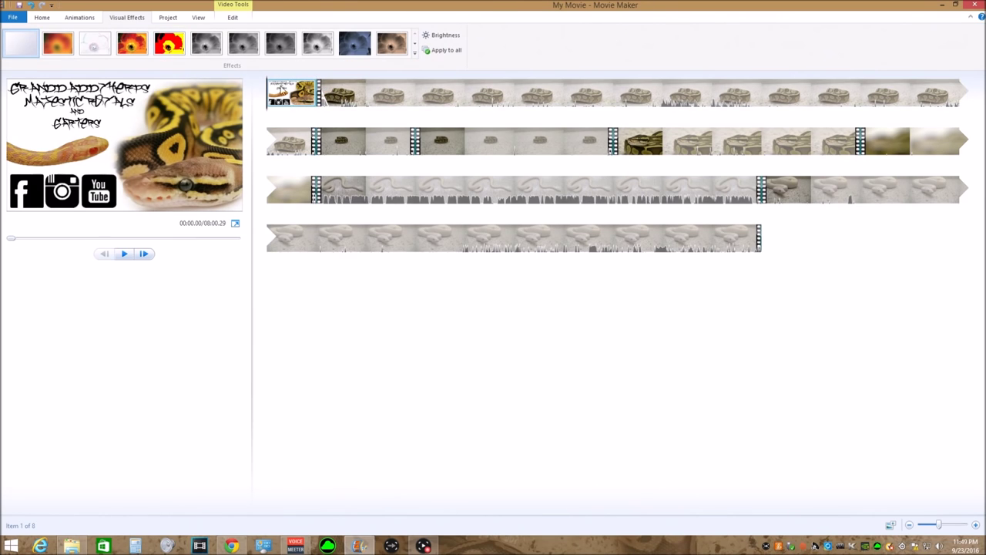
{"action": "left_click", "coordinate": [355, 43]}
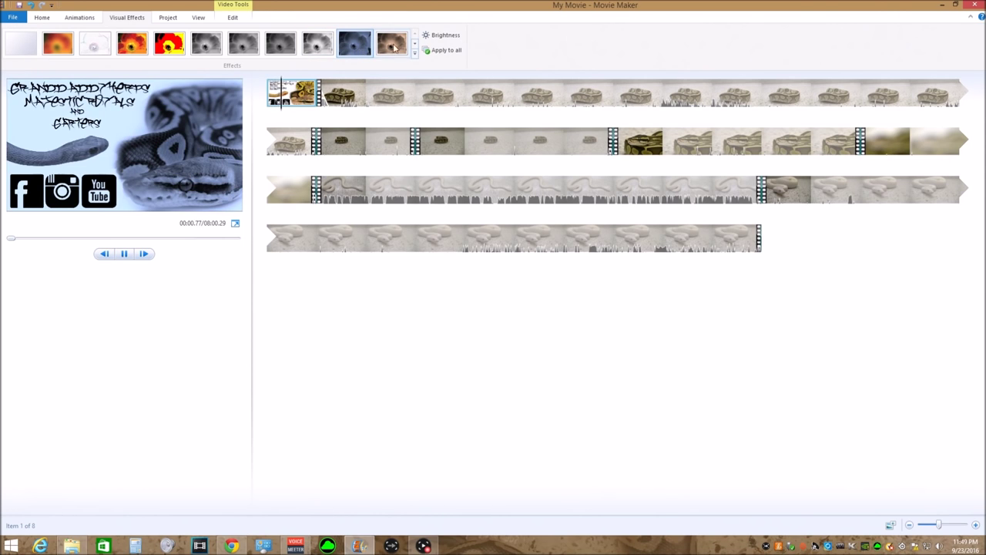
{"action": "left_click", "coordinate": [169, 44]}
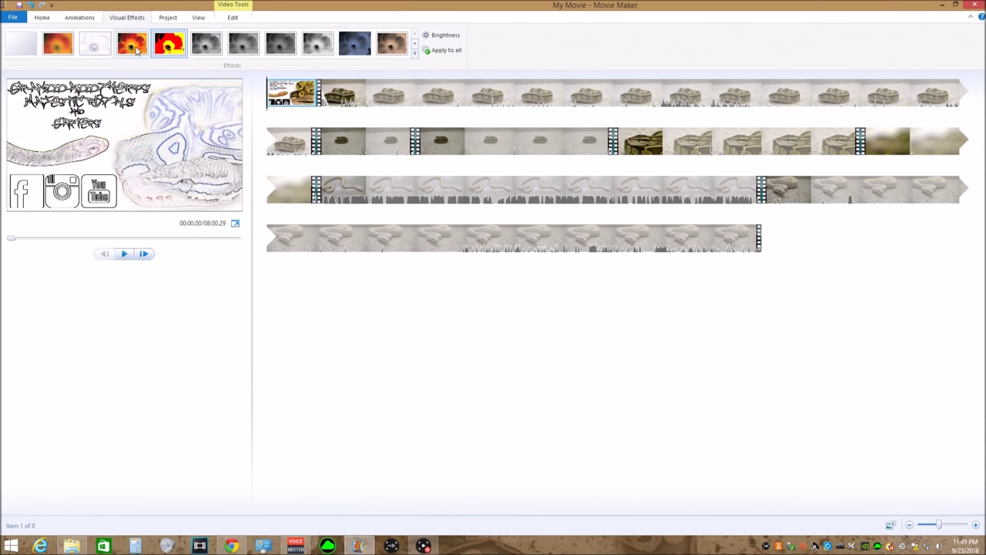
Step: Apply the fade-in from black visual effect to the logo image and preview the opening into the first snake clip
{"action": "left_click", "coordinate": [415, 45]}
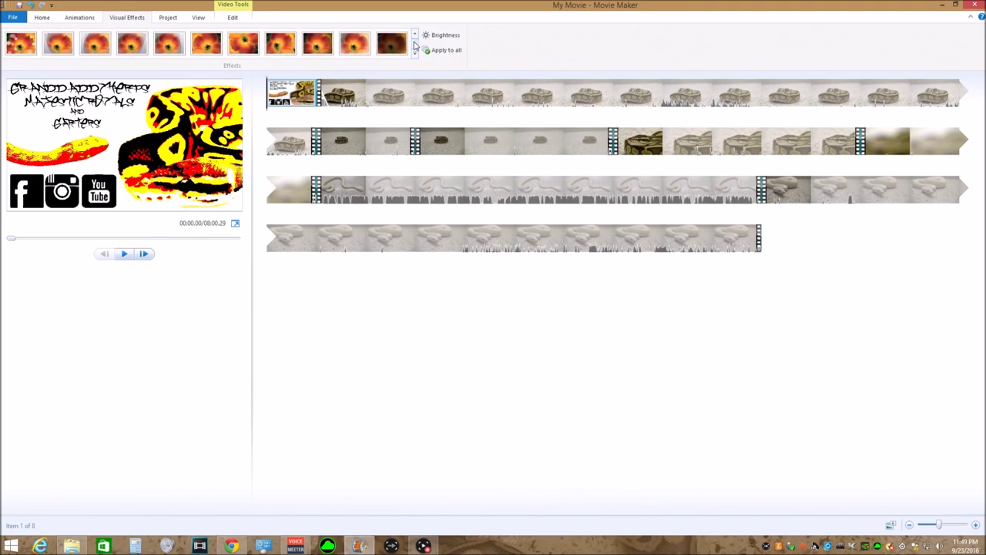
{"action": "left_click", "coordinate": [312, 50]}
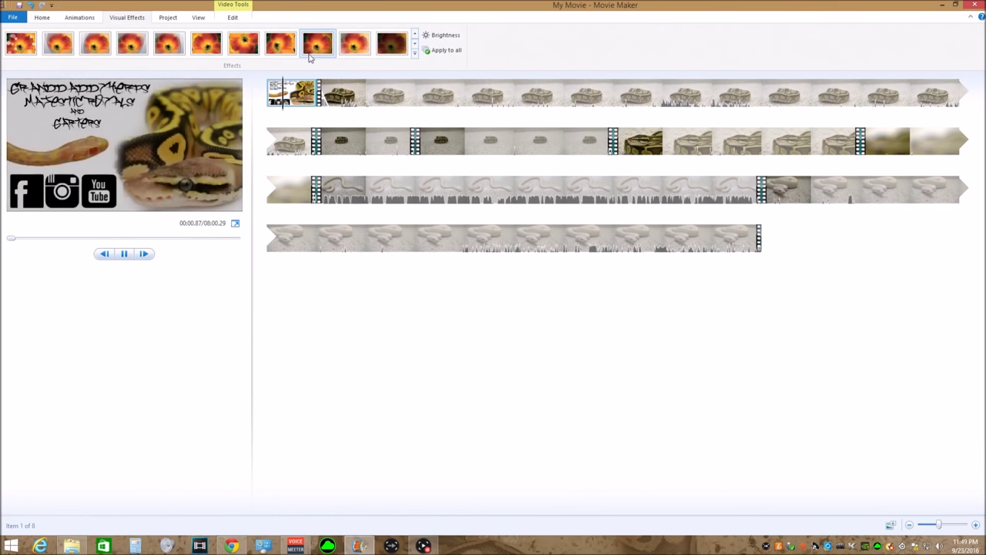
{"action": "key", "text": "space"}
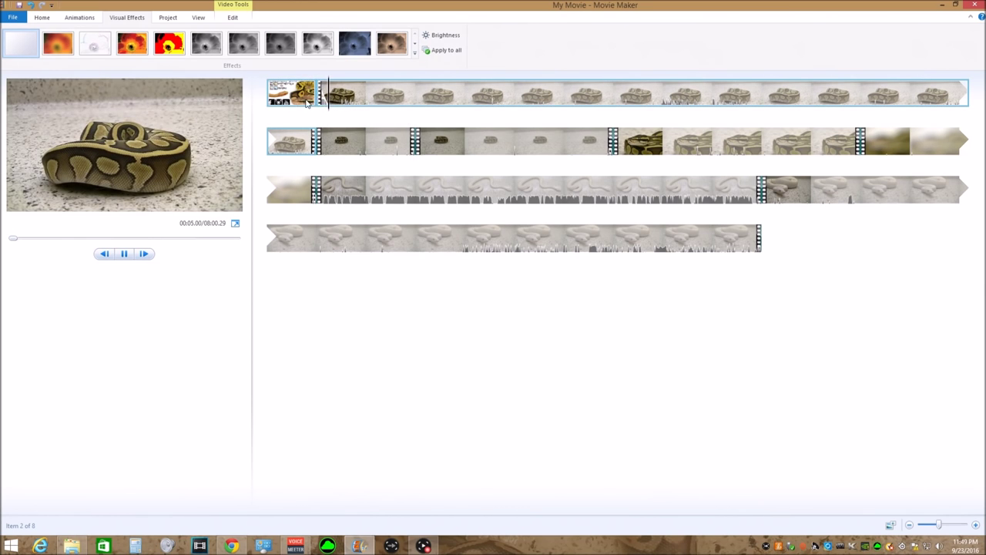
{"action": "left_click", "coordinate": [323, 98]}
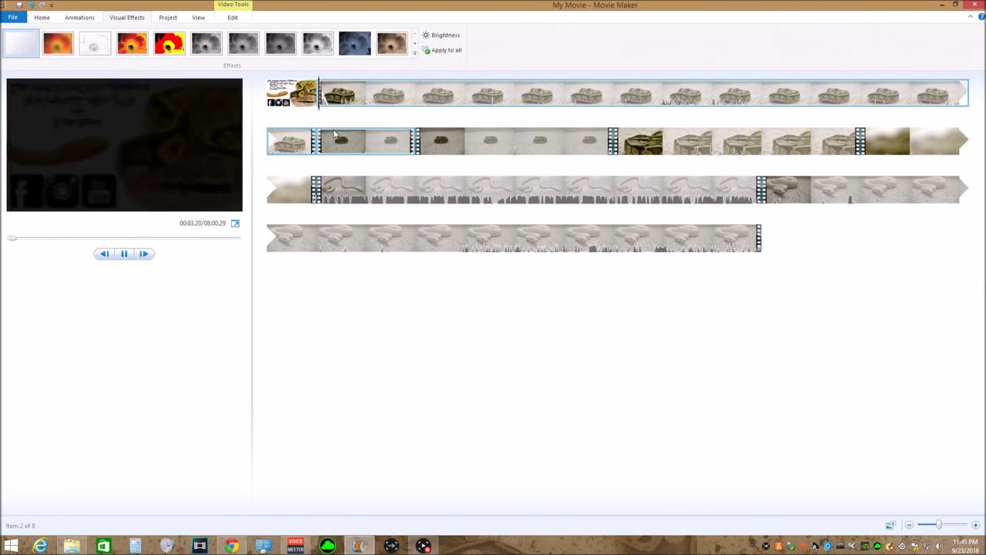
{"action": "left_click", "coordinate": [301, 107]}
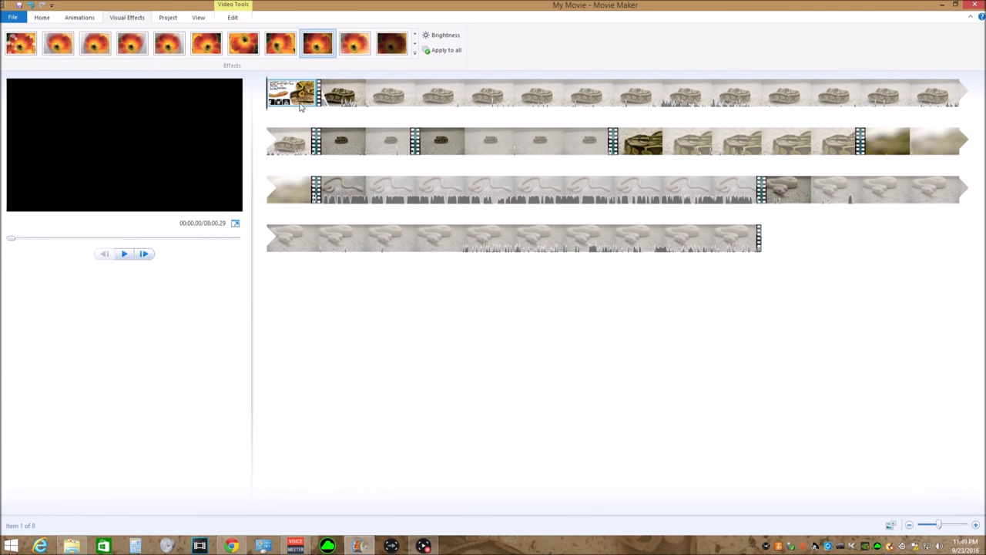
{"action": "key", "text": "space"}
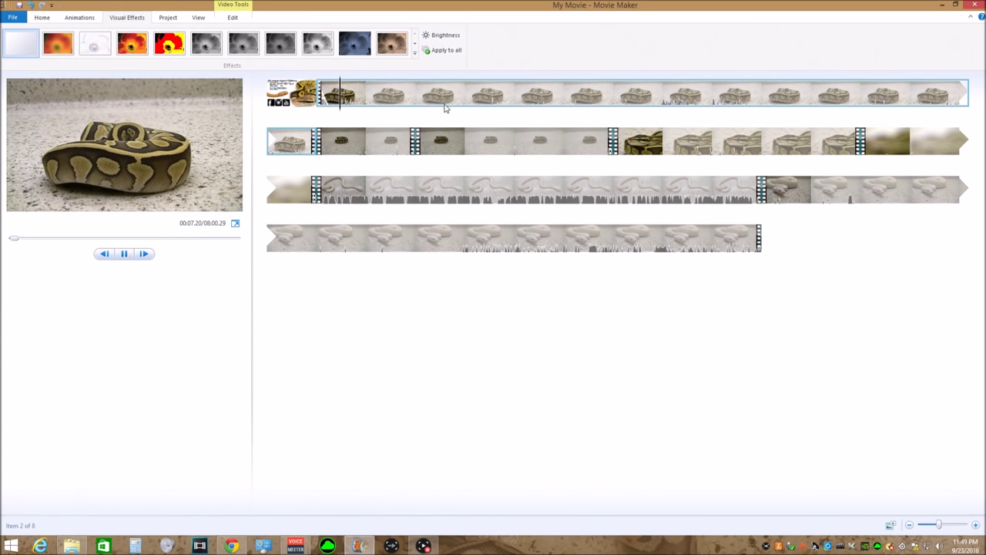
{"action": "key", "text": "space"}
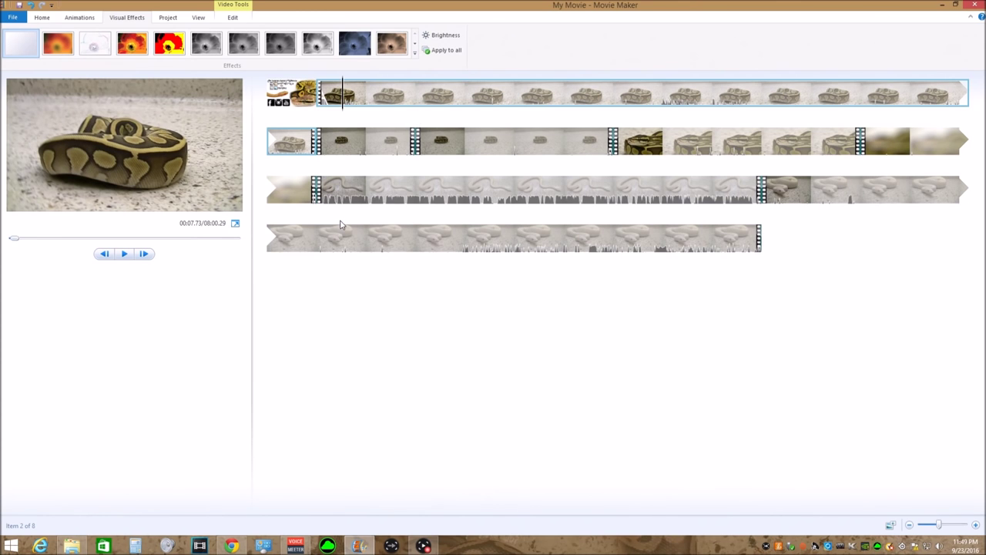
Step: Switch to YouTube in Chrome and open the free music list of the Audio Library in the channel's Creator Studio
{"action": "left_click", "coordinate": [245, 545]}
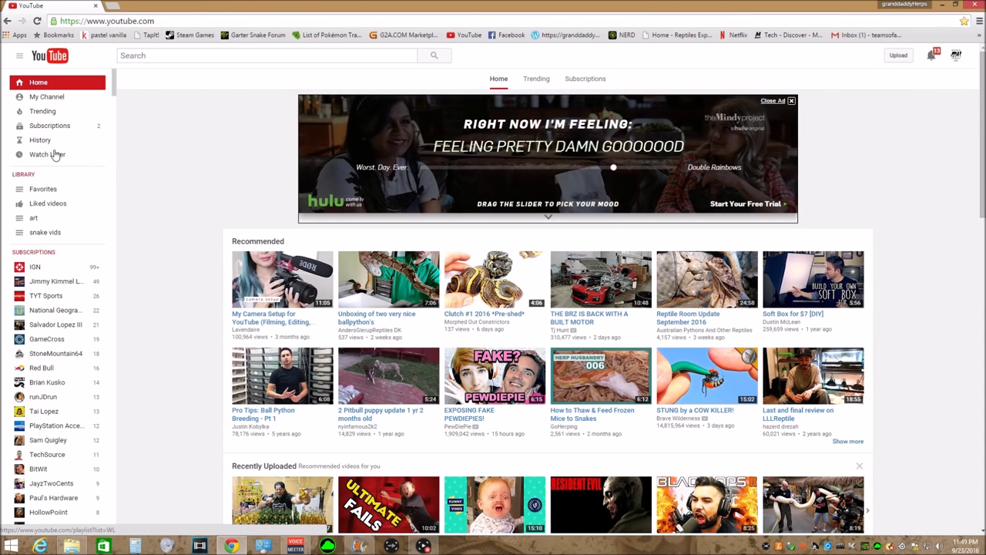
{"action": "left_click", "coordinate": [67, 102]}
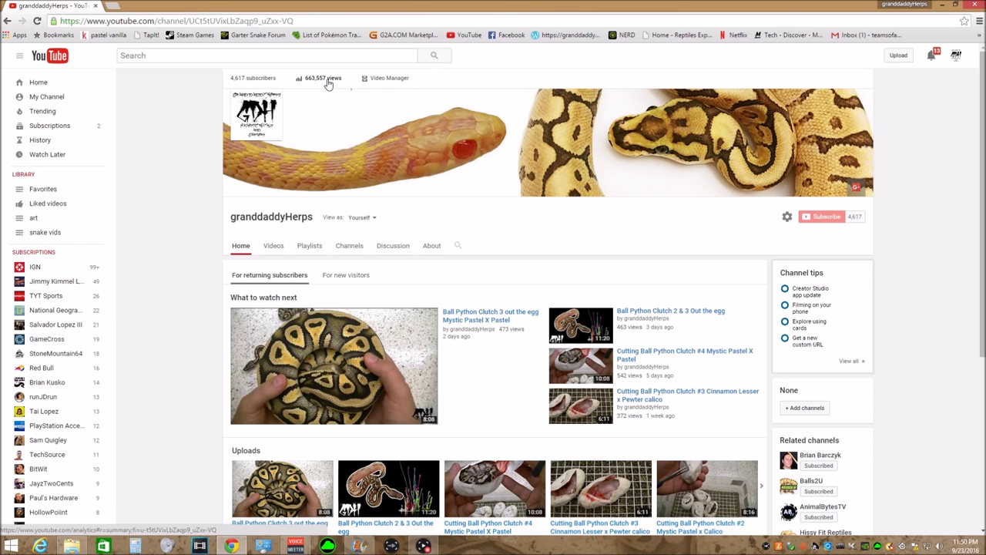
{"action": "left_click", "coordinate": [319, 82]}
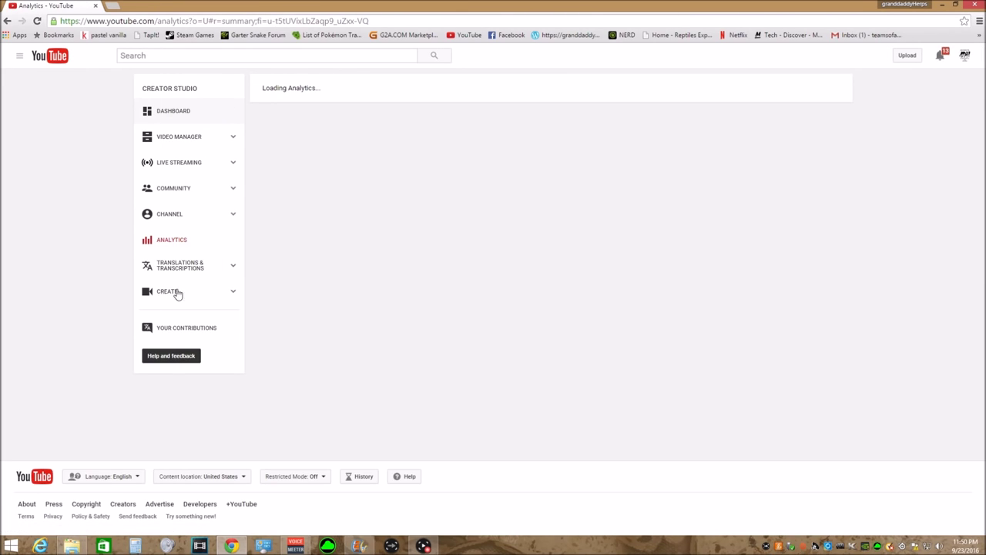
{"action": "scroll", "coordinate": [189, 273], "scroll_direction": "down", "scroll_amount": 1}
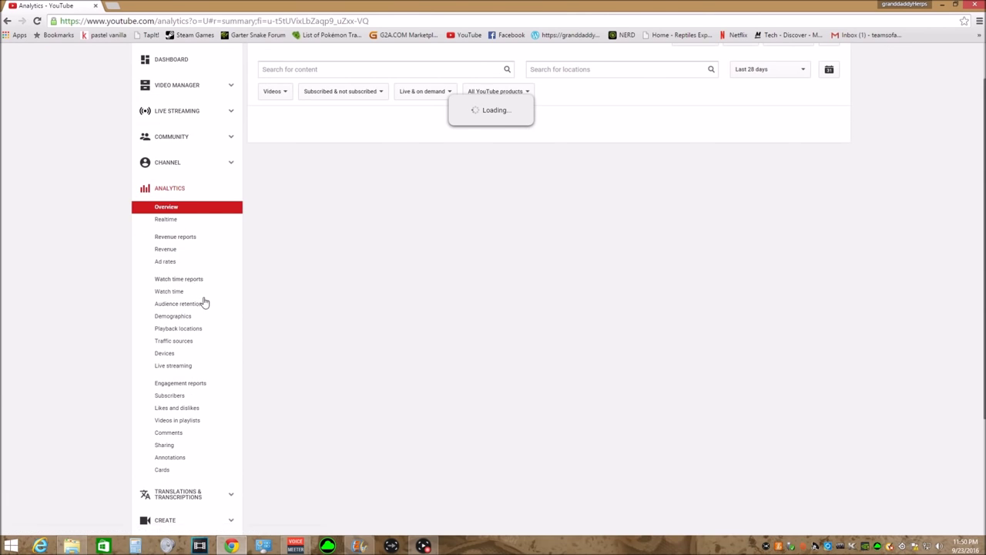
{"action": "scroll", "coordinate": [204, 303], "scroll_direction": "down", "scroll_amount": 4}
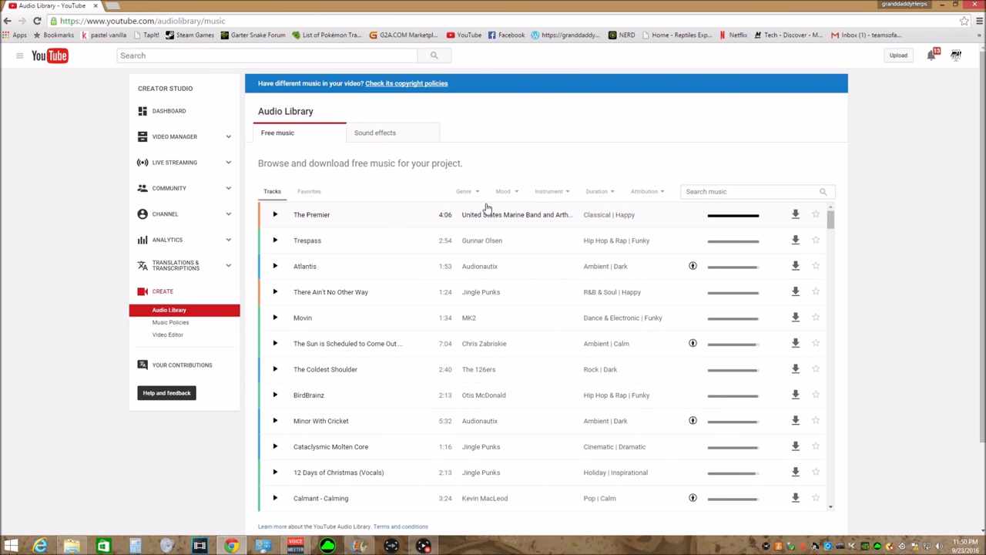
Step: Listen to The Premier briefly and examine the attribution text required for using Atlantis
{"action": "left_click", "coordinate": [274, 215]}
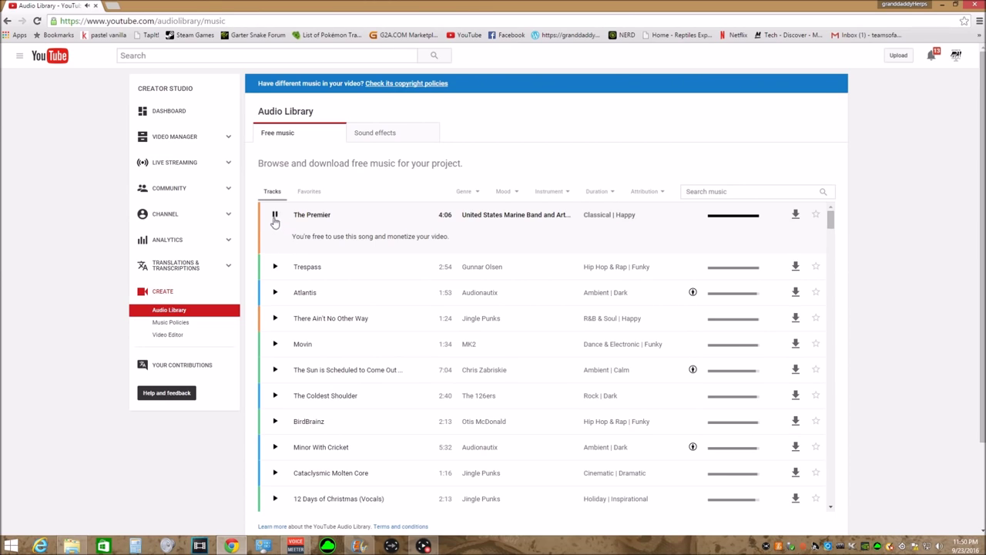
{"action": "left_click", "coordinate": [275, 215]}
{"action": "left_click", "coordinate": [380, 274]}
{"action": "left_click", "coordinate": [390, 295]}
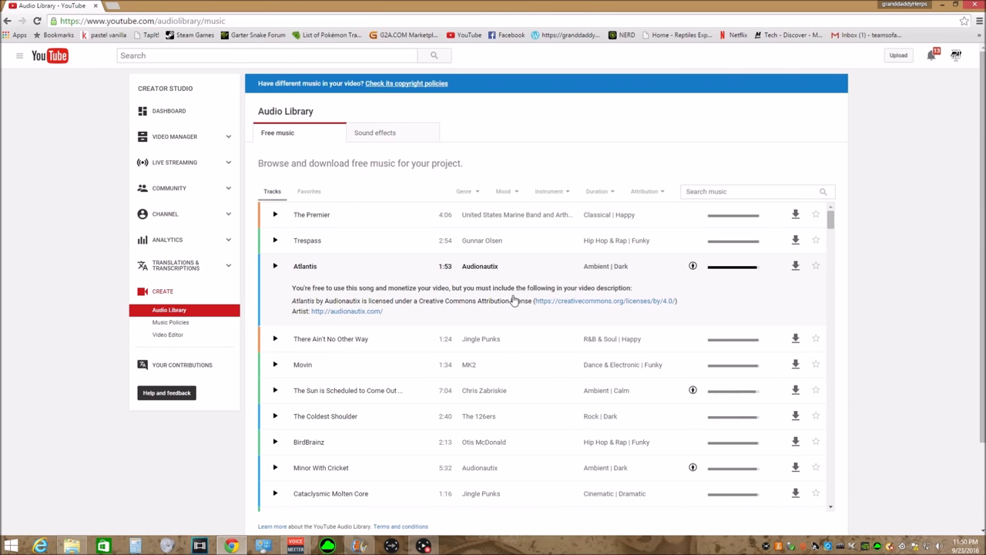
{"action": "left_click_drag", "start_coordinate": [385, 312], "coordinate": [266, 294]}
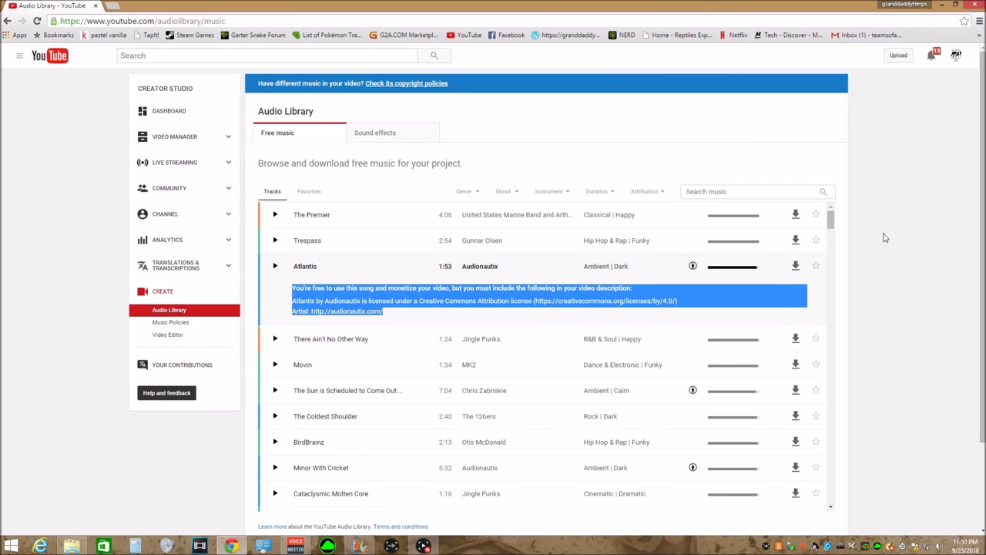
{"action": "left_click", "coordinate": [917, 243]}
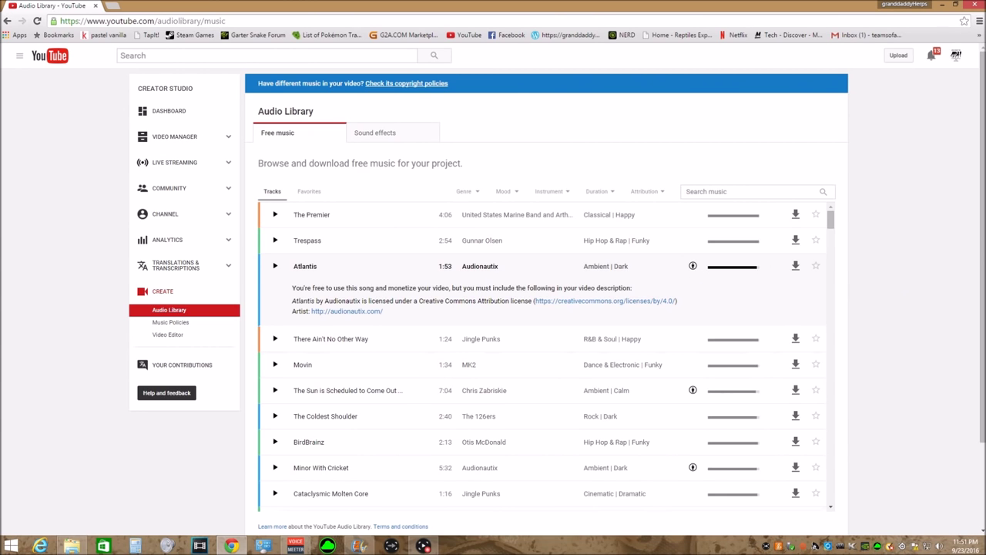
Step: Switch back to Movie Maker, add Shoulder_Closures from the Edit Video folder as music starting at about 5.14 s, and preview it
{"action": "mouse_move", "coordinate": [362, 547]}
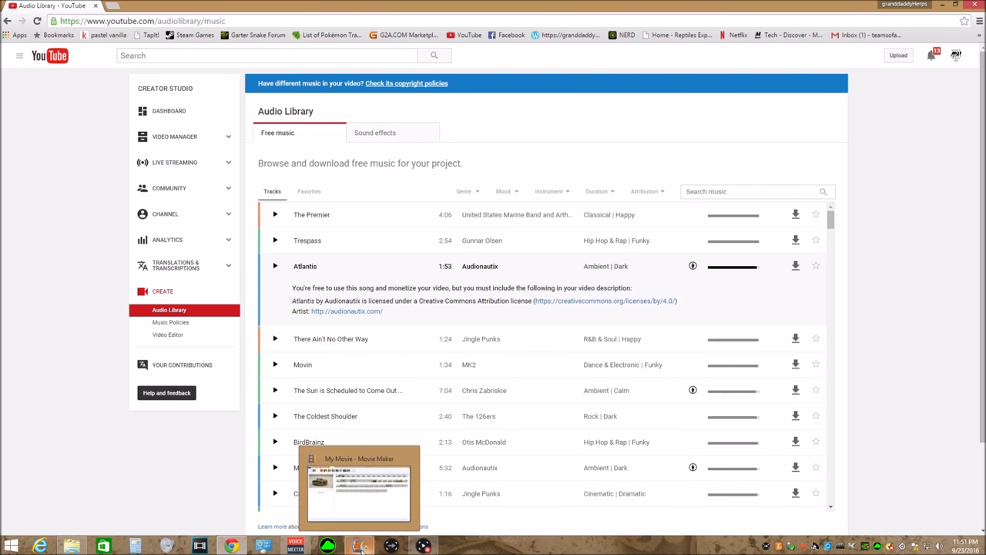
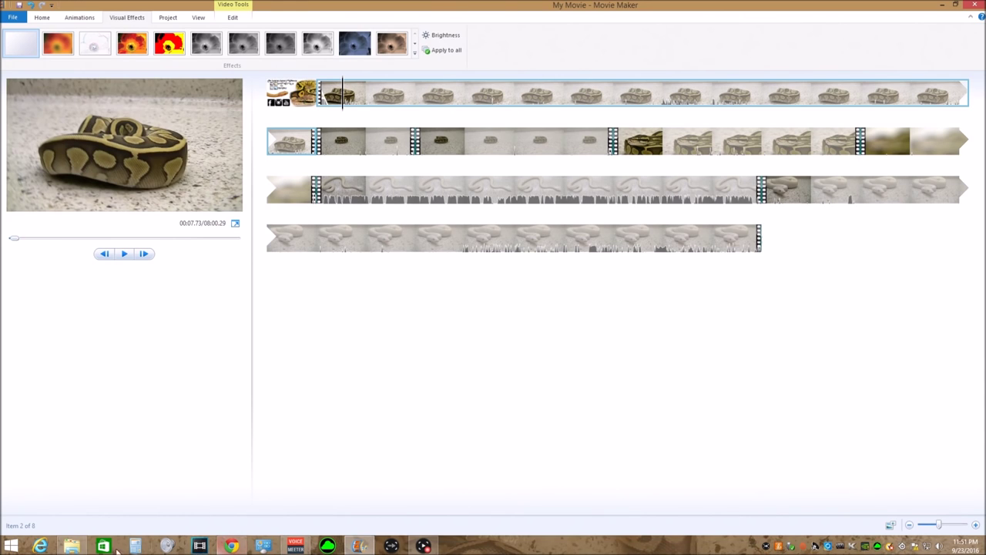
{"action": "left_click", "coordinate": [74, 546]}
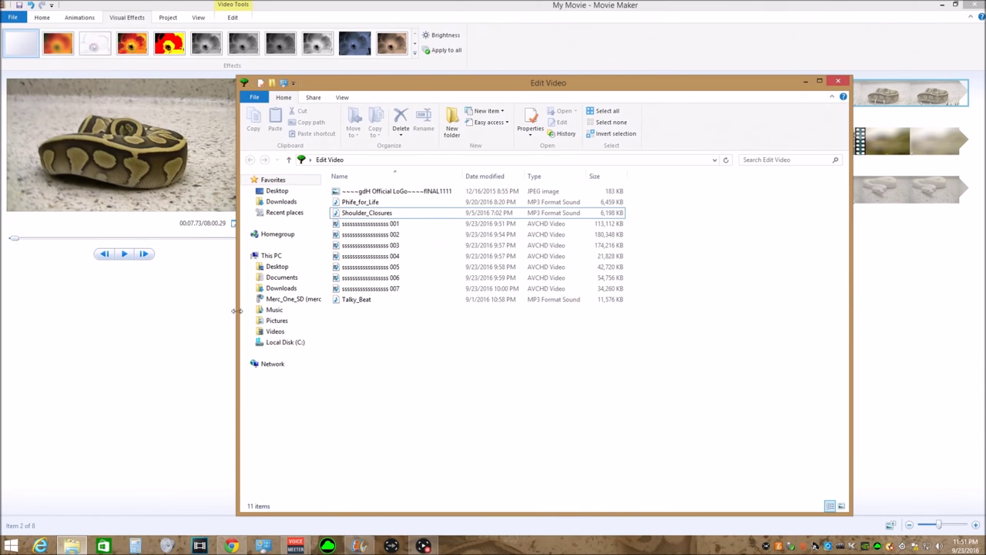
{"action": "left_click", "coordinate": [369, 214]}
{"action": "left_click_drag", "start_coordinate": [369, 219], "coordinate": [487, 292]}
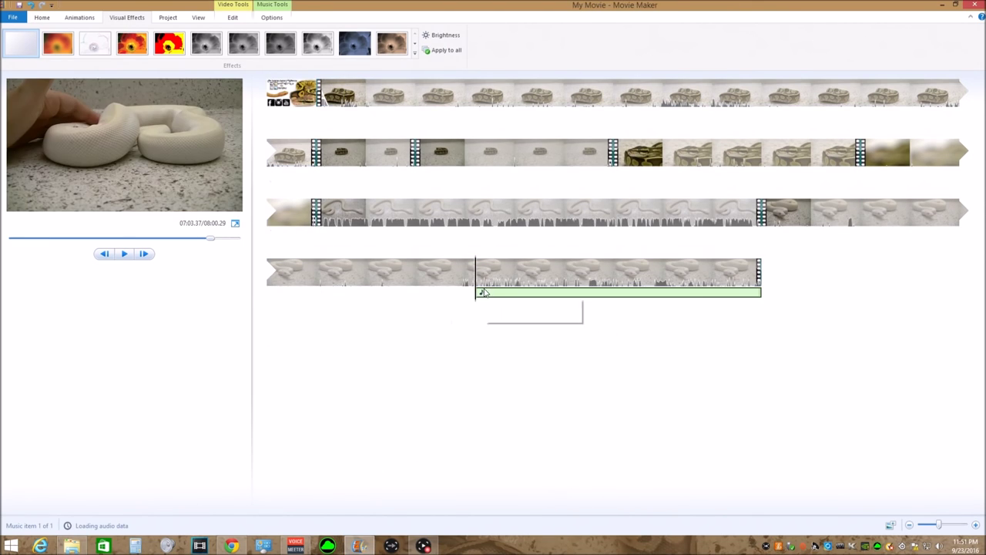
{"action": "left_click_drag", "start_coordinate": [482, 297], "coordinate": [330, 78]}
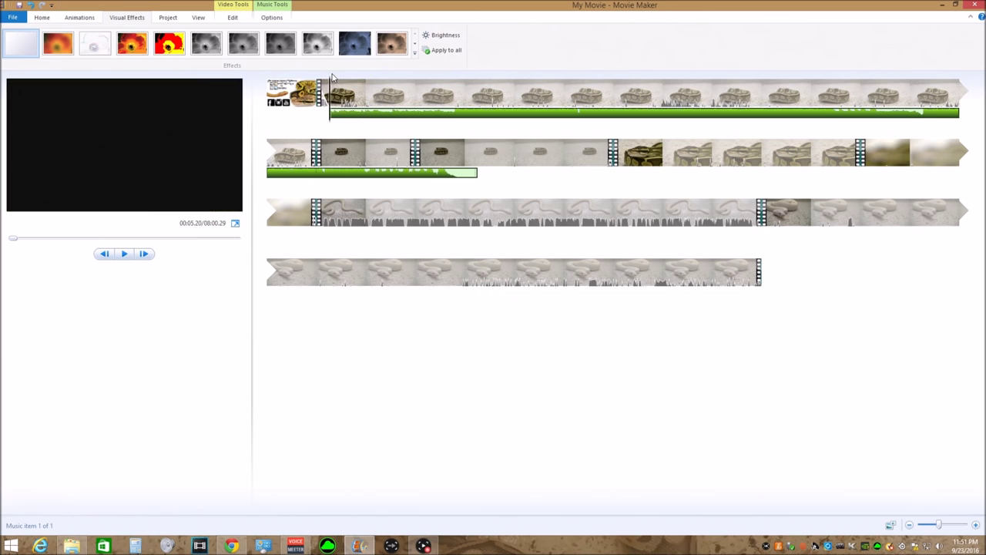
{"action": "key", "text": "space"}
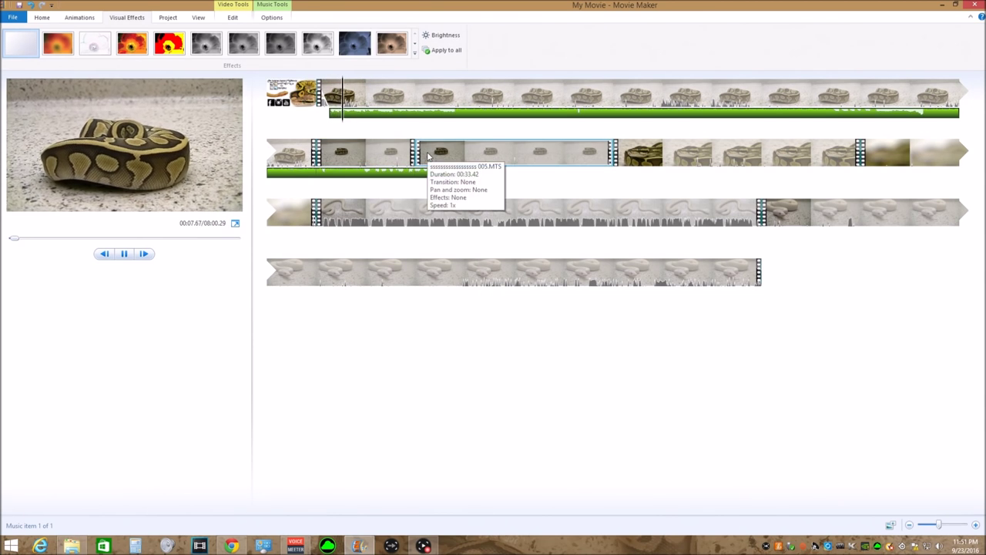
{"action": "key", "text": "space"}
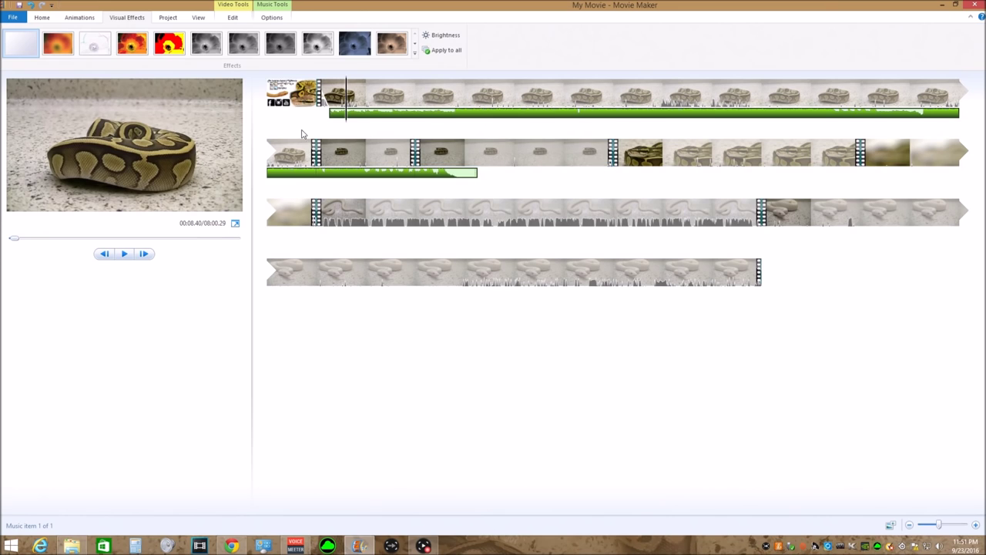
Step: Open the volume control for the Shoulder_Closures track and play the start of the music over the first snake clip
{"action": "left_click", "coordinate": [367, 116]}
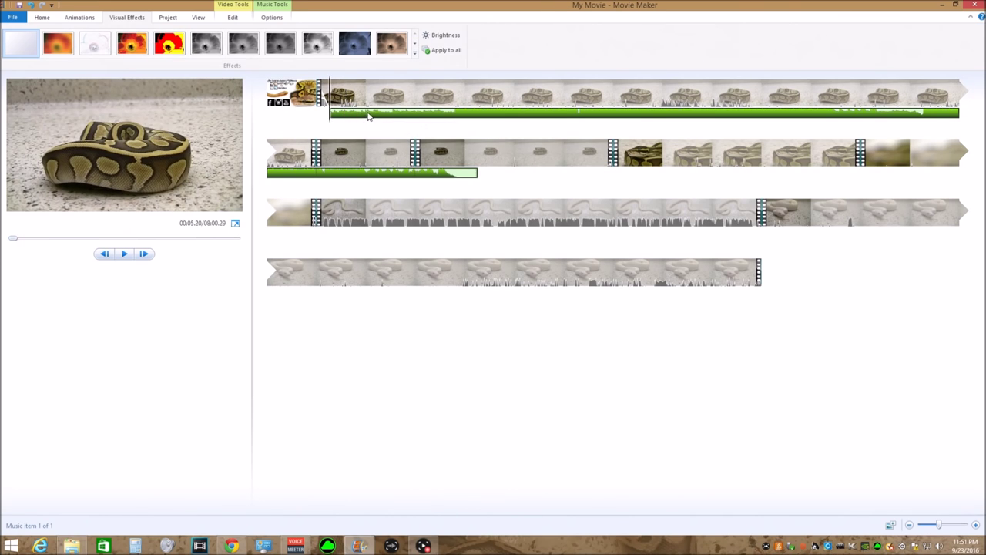
{"action": "left_click", "coordinate": [272, 18]}
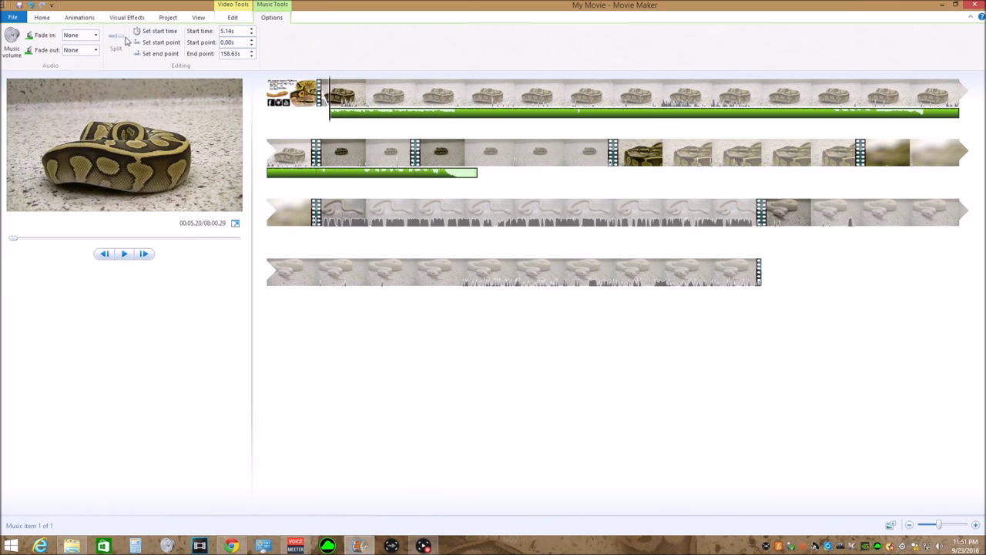
{"action": "left_click", "coordinate": [12, 39]}
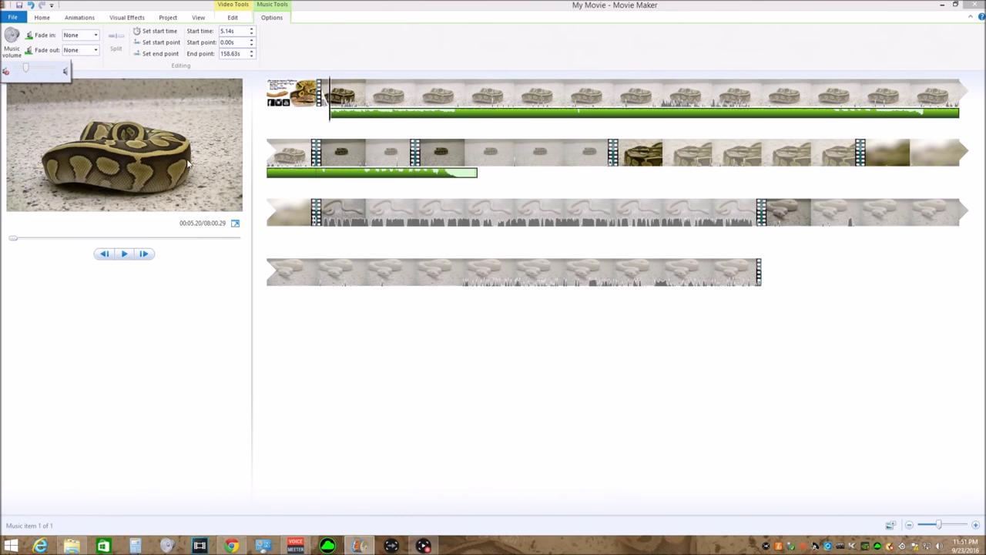
{"action": "left_click", "coordinate": [342, 118]}
{"action": "key", "text": "space"}
{"action": "key", "text": "space"}
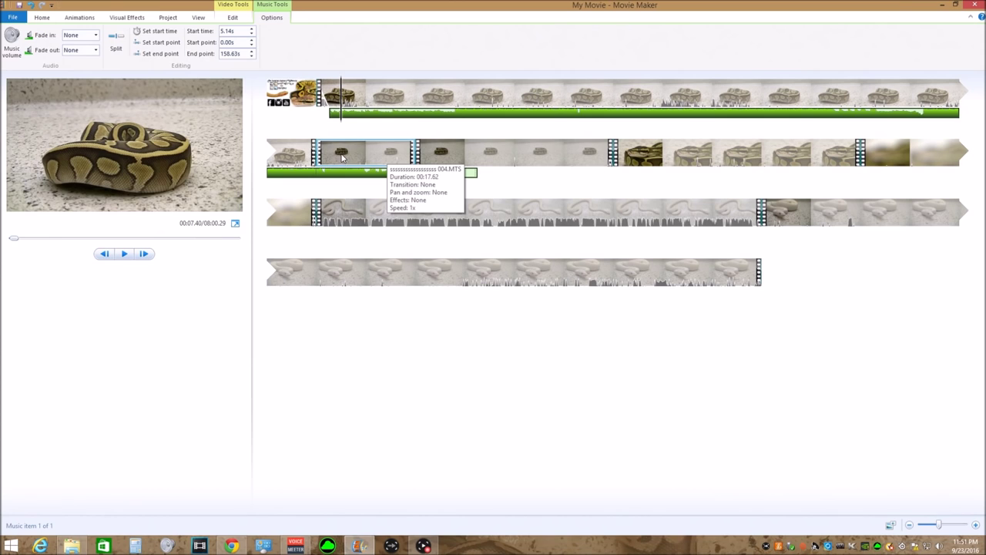
Step: Preview the white snake clip in the third row, move it directly after the logo image, and play it with the music
{"action": "left_click", "coordinate": [341, 222]}
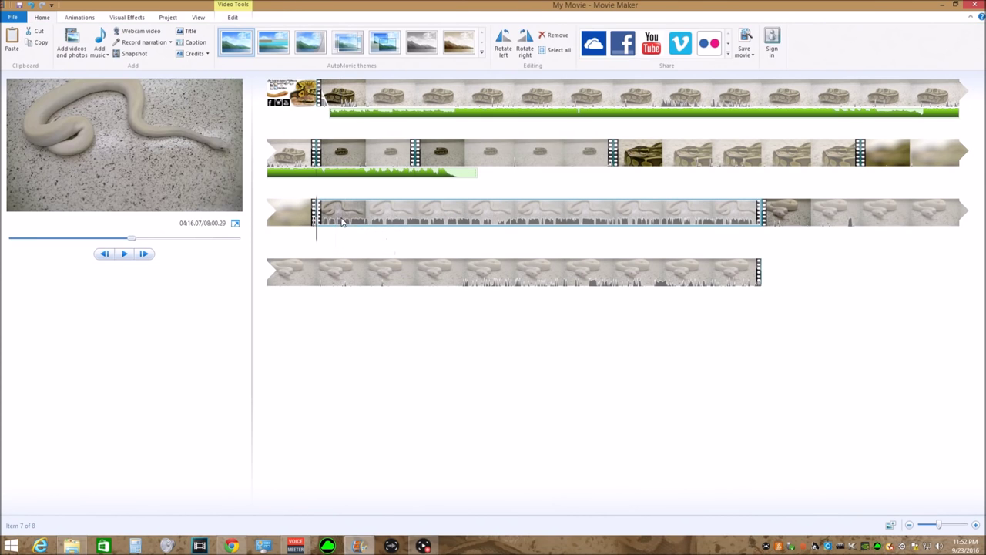
{"action": "key", "text": "space"}
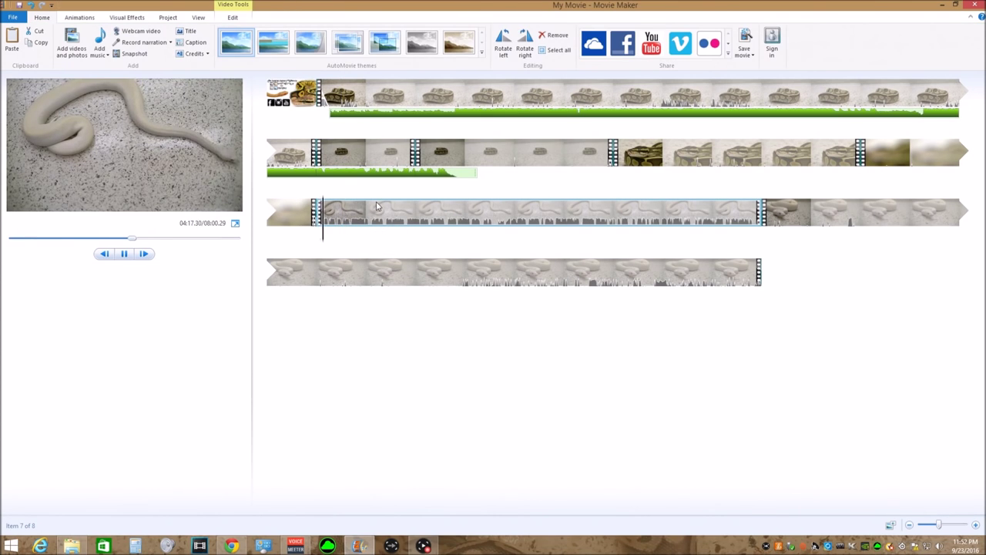
{"action": "key", "text": "space"}
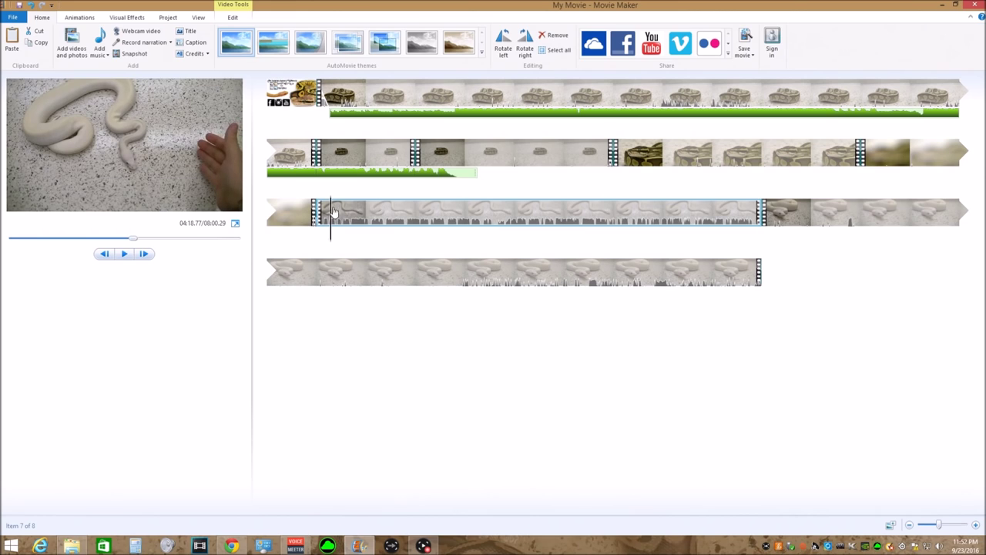
{"action": "left_click_drag", "start_coordinate": [330, 216], "coordinate": [333, 112]}
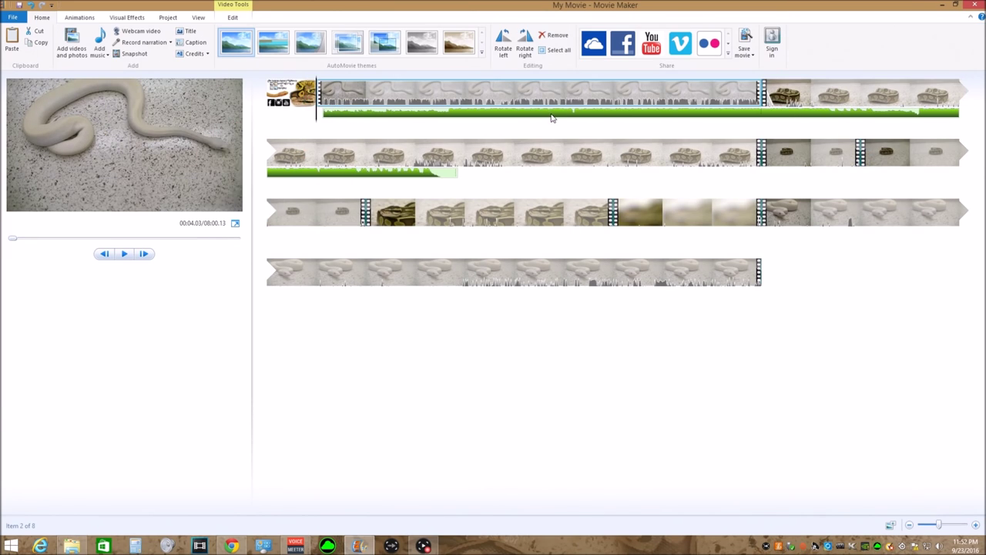
{"action": "key", "text": "space"}
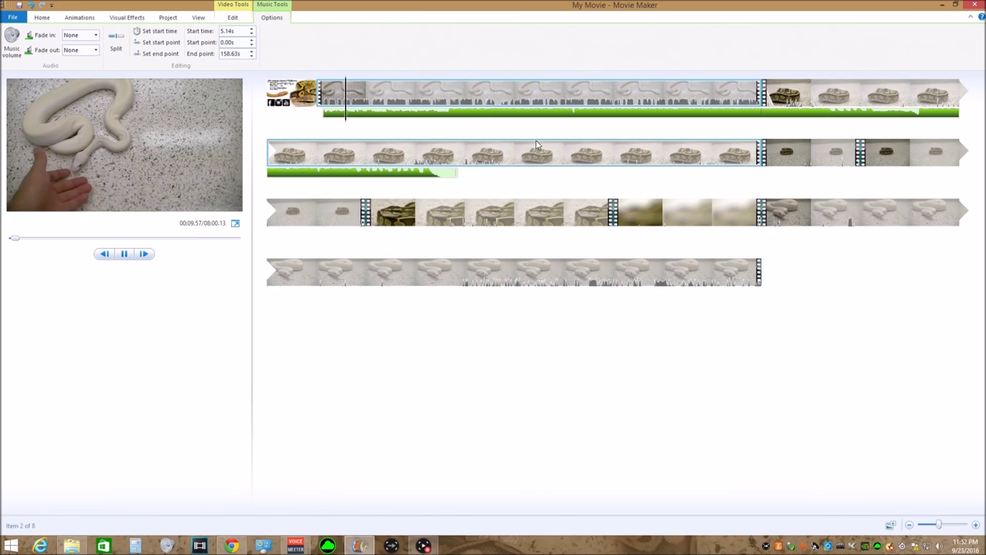
Step: Apply the dark blurred-silhouette transition at 1.50 s duration to the start of the first white snake clip and preview it
{"action": "left_click", "coordinate": [347, 83]}
{"action": "left_click", "coordinate": [342, 89]}
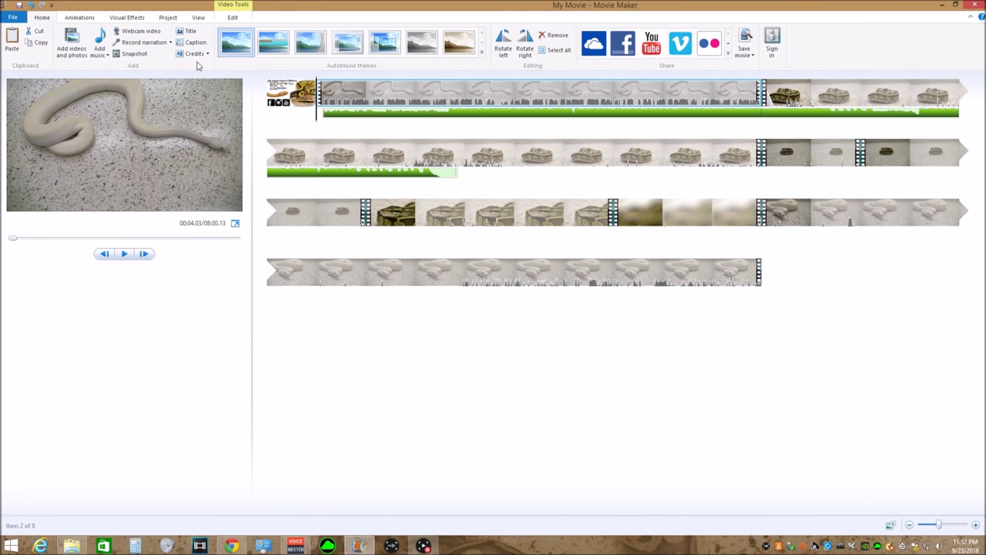
{"action": "left_click", "coordinate": [80, 17]}
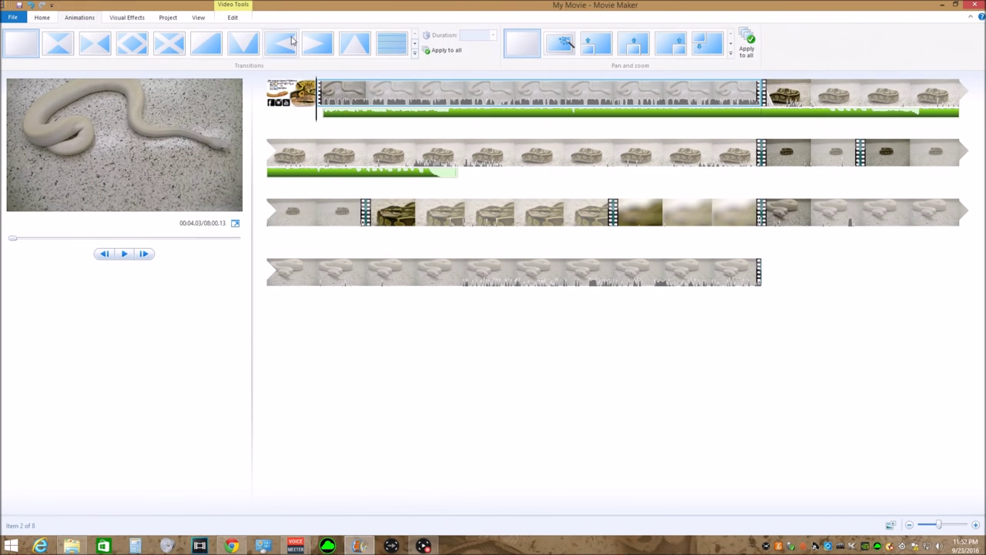
{"action": "left_click", "coordinate": [414, 43]}
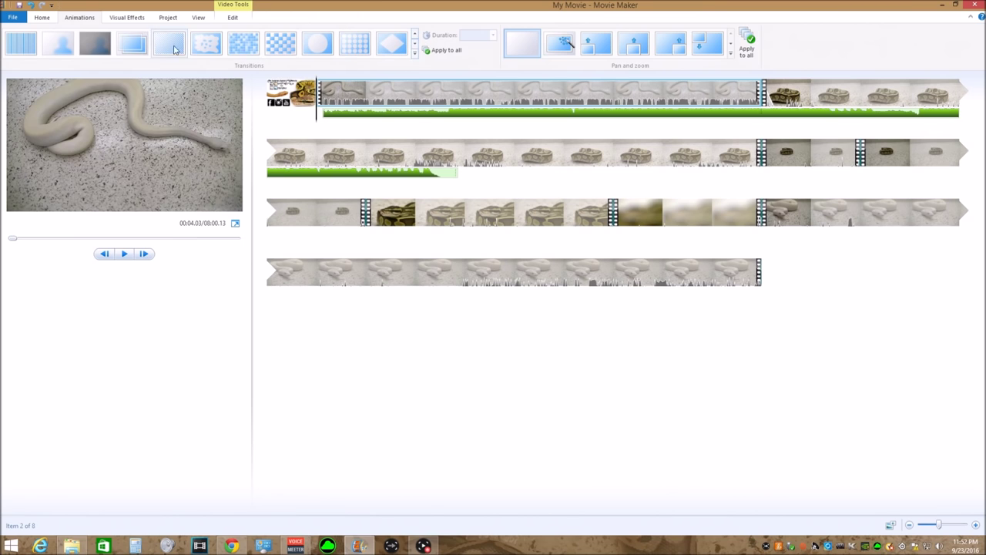
{"action": "left_click", "coordinate": [94, 43]}
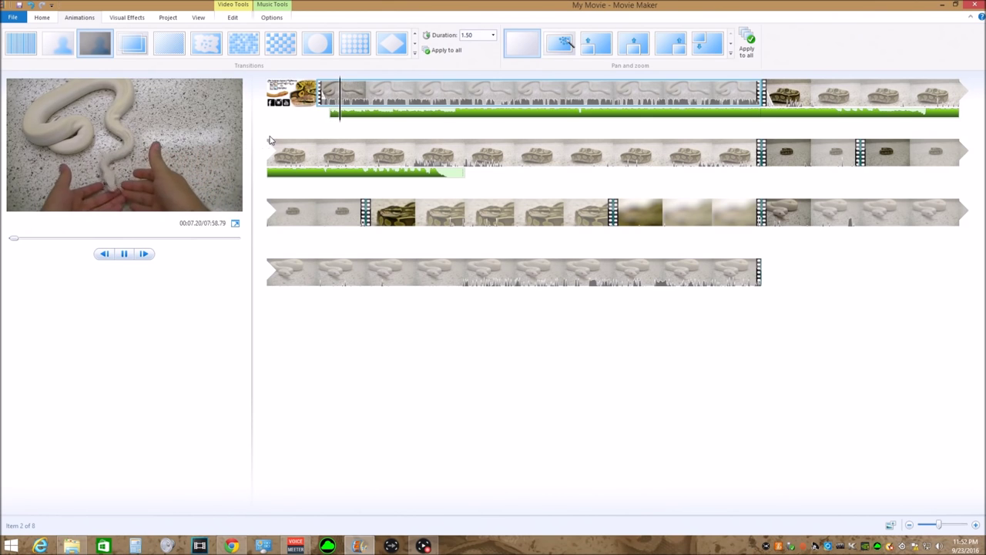
{"action": "key", "text": "space"}
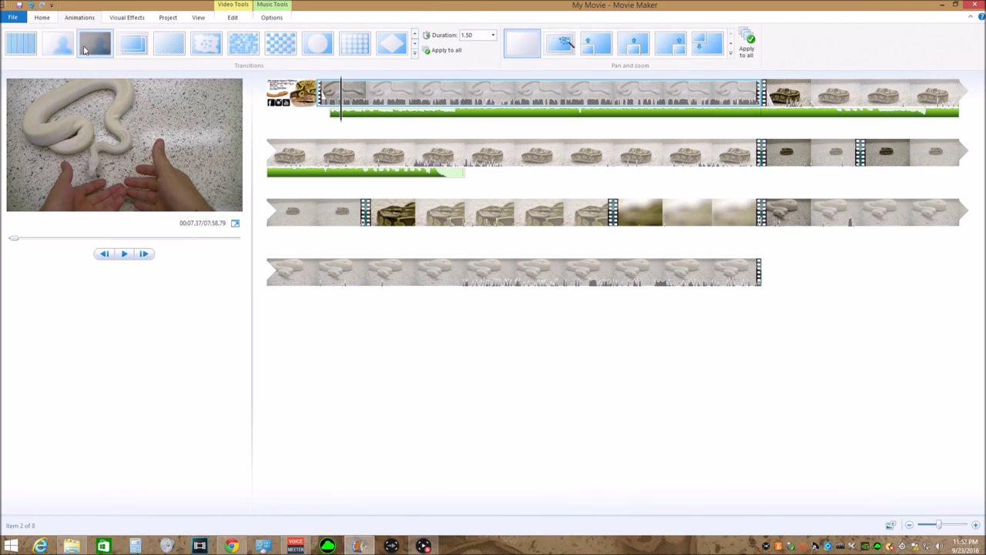
Step: Add a caption reading "gdh" to the first white snake clip, starting at 7.33 s
{"action": "left_click", "coordinate": [43, 18]}
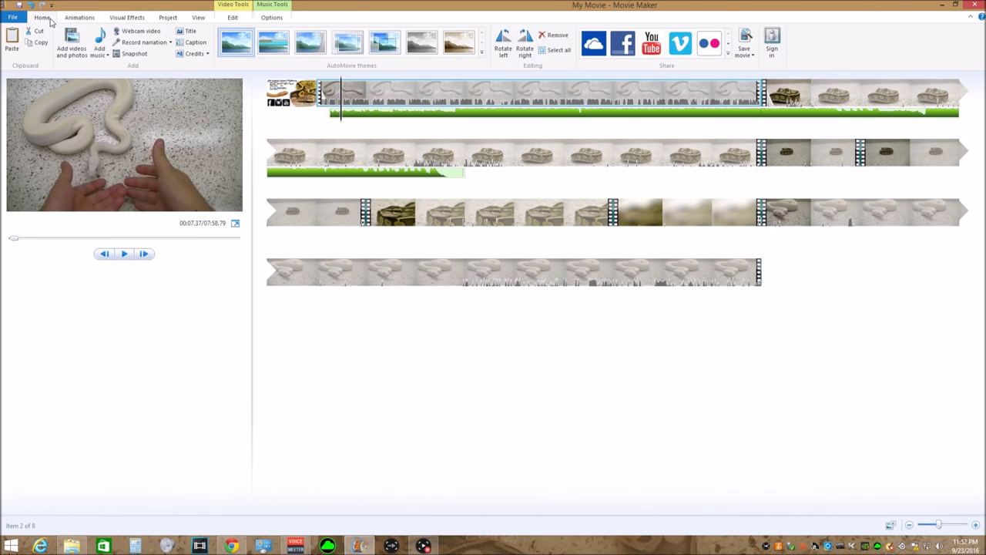
{"action": "left_click", "coordinate": [188, 43]}
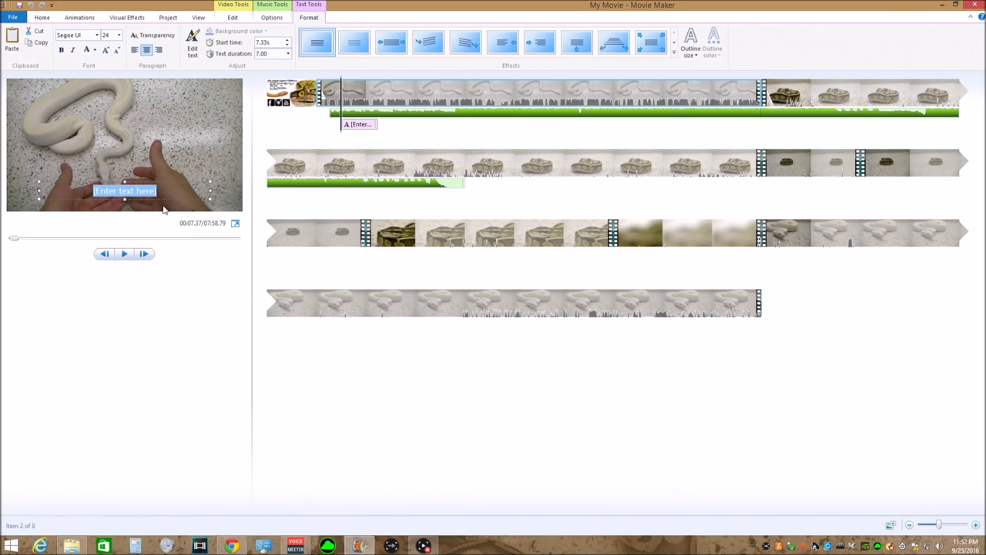
{"action": "key", "text": "BackSpace"}
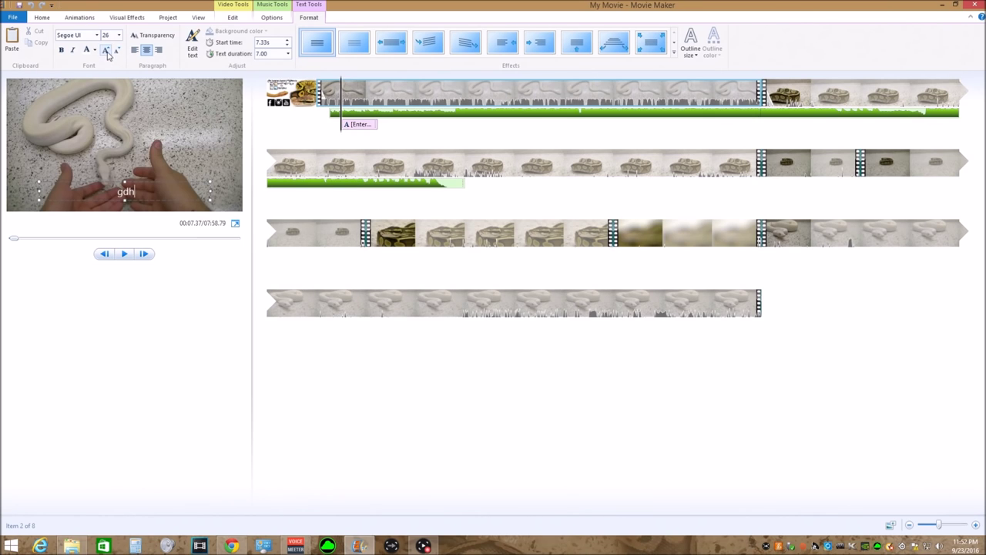
Step: Format the gdh caption in the urban decay font at size 36
{"action": "left_click", "coordinate": [105, 51]}
{"action": "left_click", "coordinate": [96, 35]}
{"action": "left_click_drag", "start_coordinate": [147, 134], "coordinate": [151, 270]}
{"action": "left_click", "coordinate": [95, 339]}
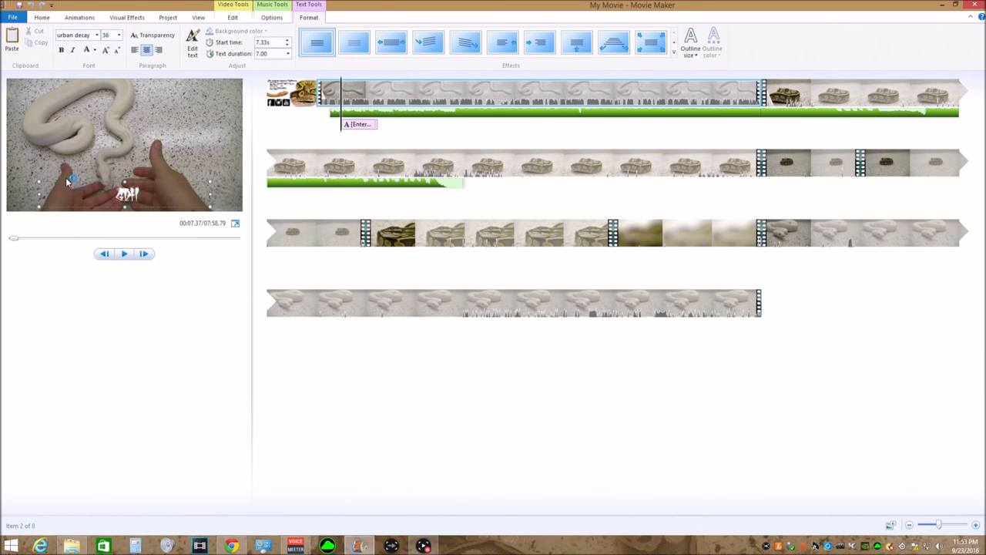
Step: Place the gdh caption in the lower-right corner of the video frame, color it Automatic black, and preview it
{"action": "left_click_drag", "start_coordinate": [40, 193], "coordinate": [228, 185]}
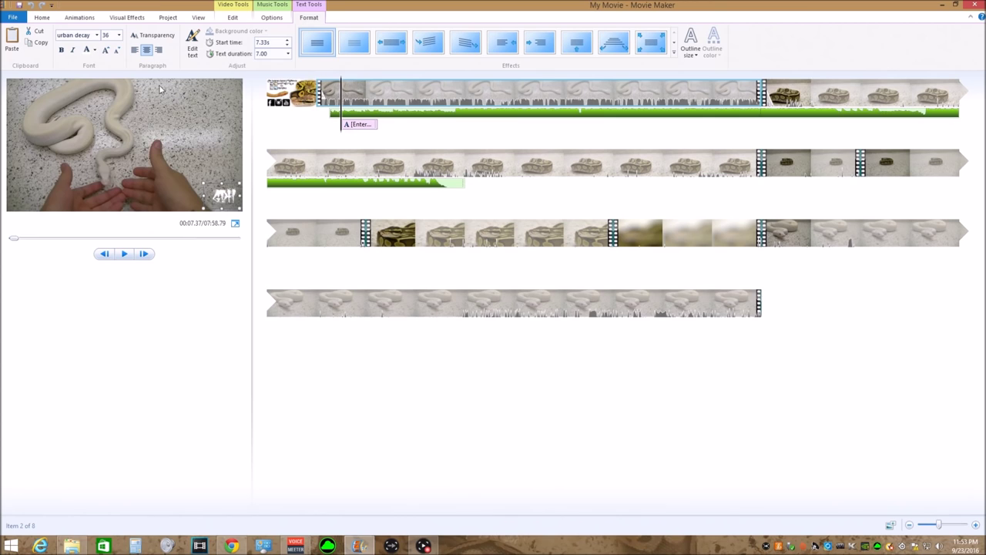
{"action": "left_click", "coordinate": [97, 53]}
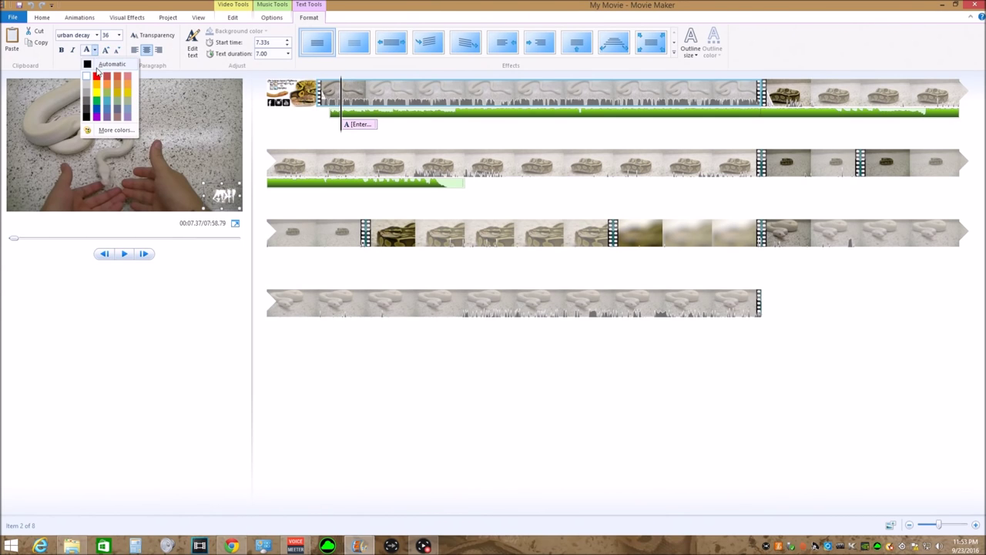
{"action": "left_click", "coordinate": [96, 66]}
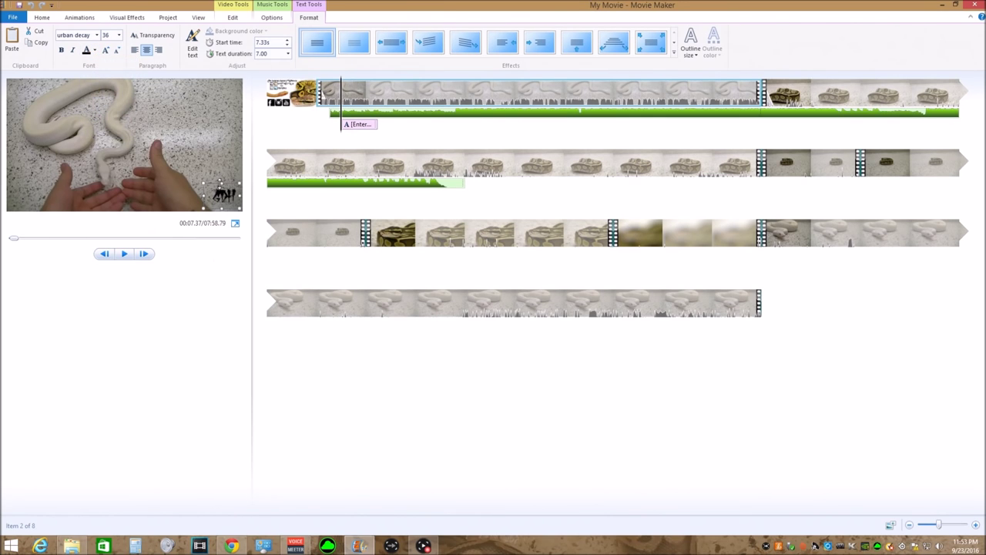
{"action": "left_click_drag", "start_coordinate": [219, 185], "coordinate": [223, 187]}
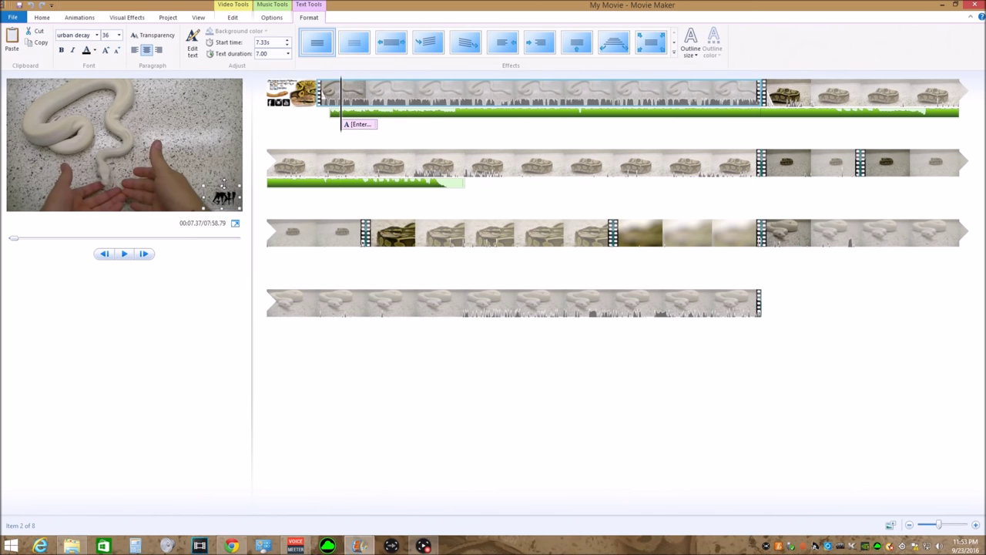
{"action": "left_click", "coordinate": [131, 257]}
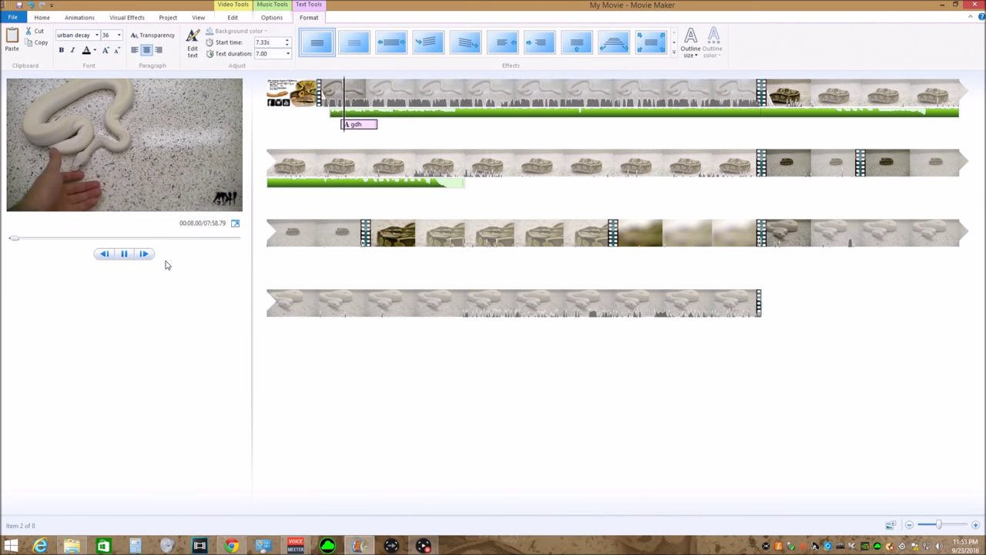
{"action": "left_click", "coordinate": [123, 253]}
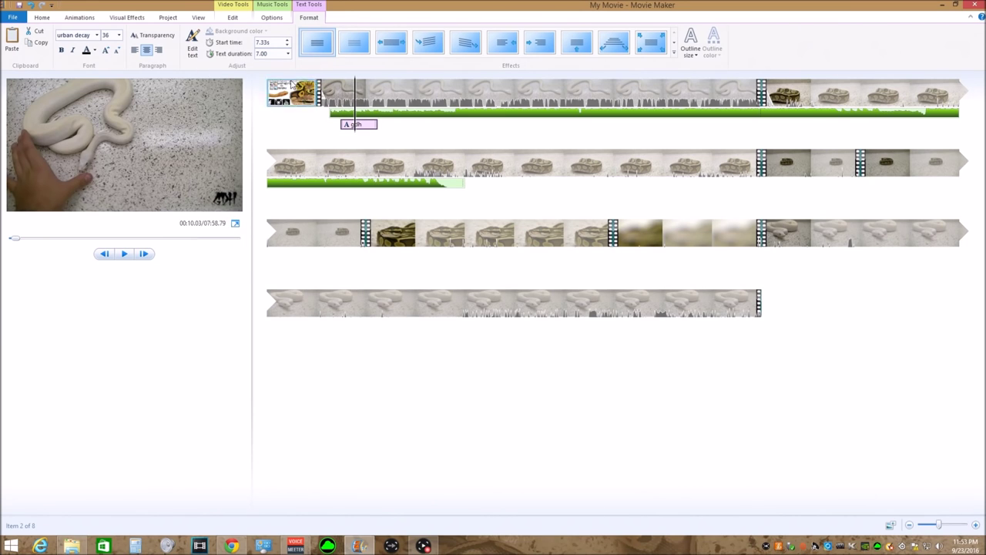
Step: Apply the horizontal stretch text effect to the gdh caption and preview it
{"action": "left_click", "coordinate": [389, 49]}
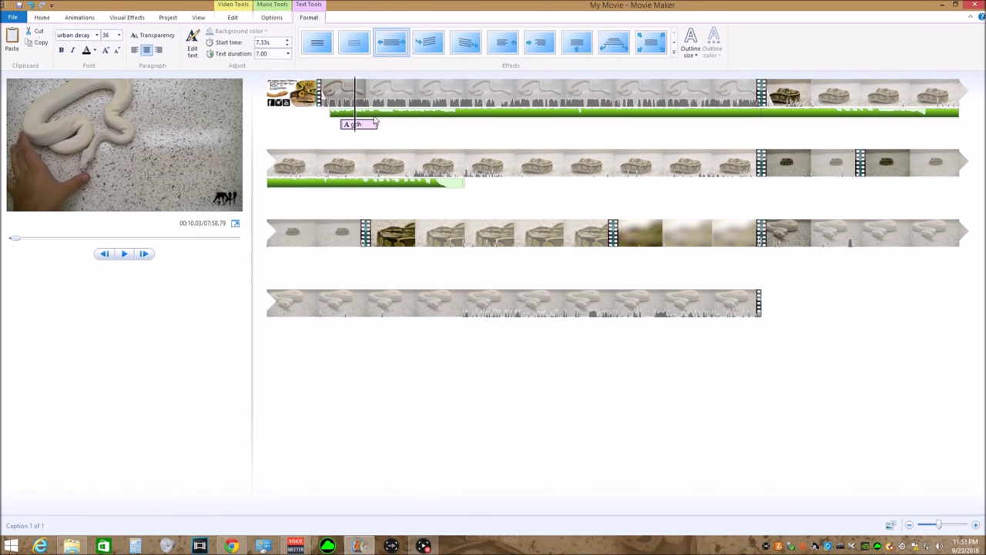
{"action": "left_click", "coordinate": [274, 18]}
{"action": "left_click", "coordinate": [22, 50]}
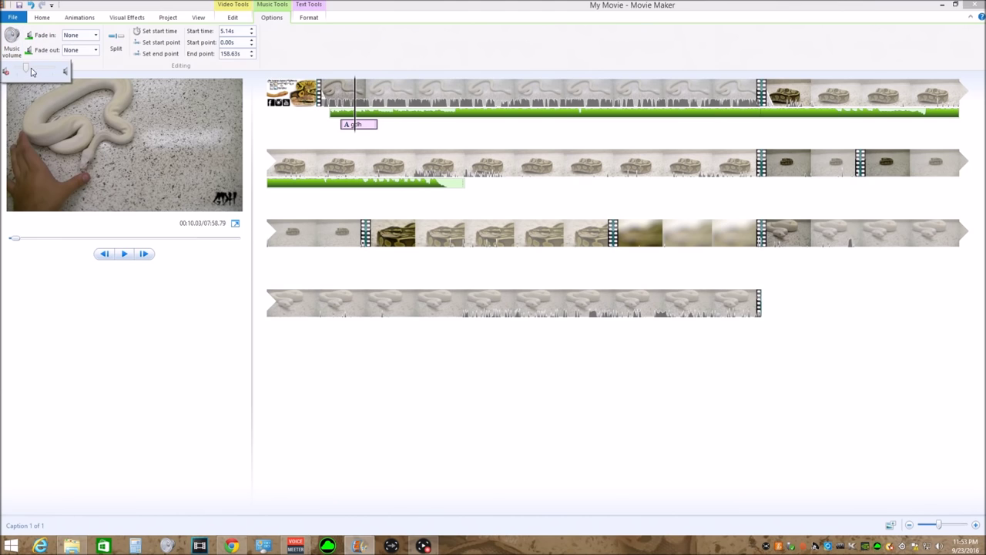
{"action": "left_click", "coordinate": [316, 20]}
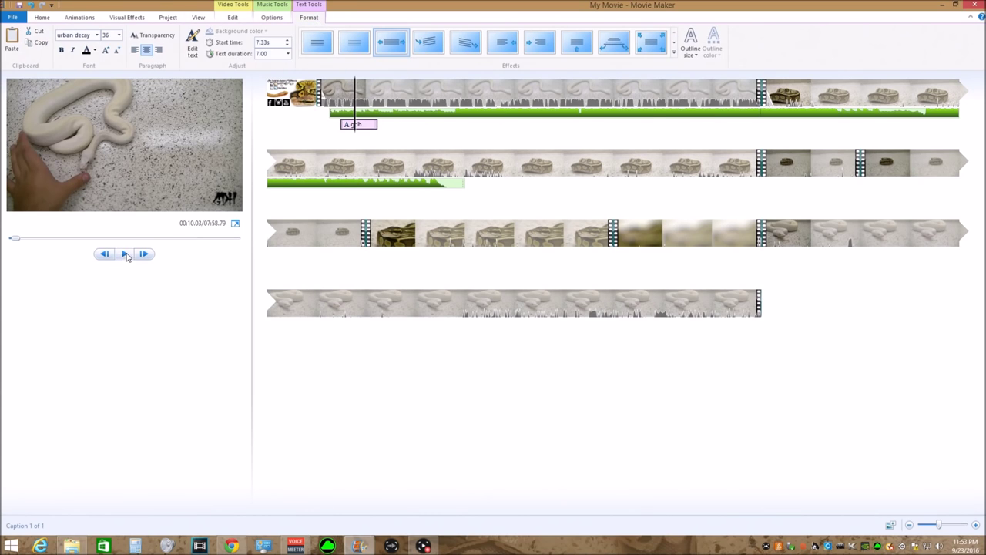
{"action": "left_click", "coordinate": [125, 254]}
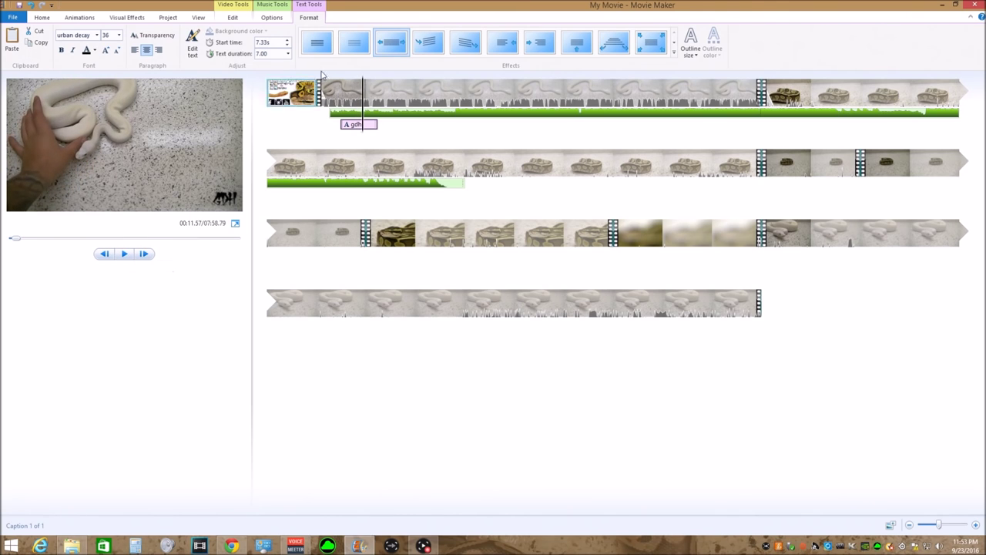
Step: Try the two diagonal-arrow text effects on the gdh caption and play the clip from the caption's start
{"action": "left_click", "coordinate": [429, 44]}
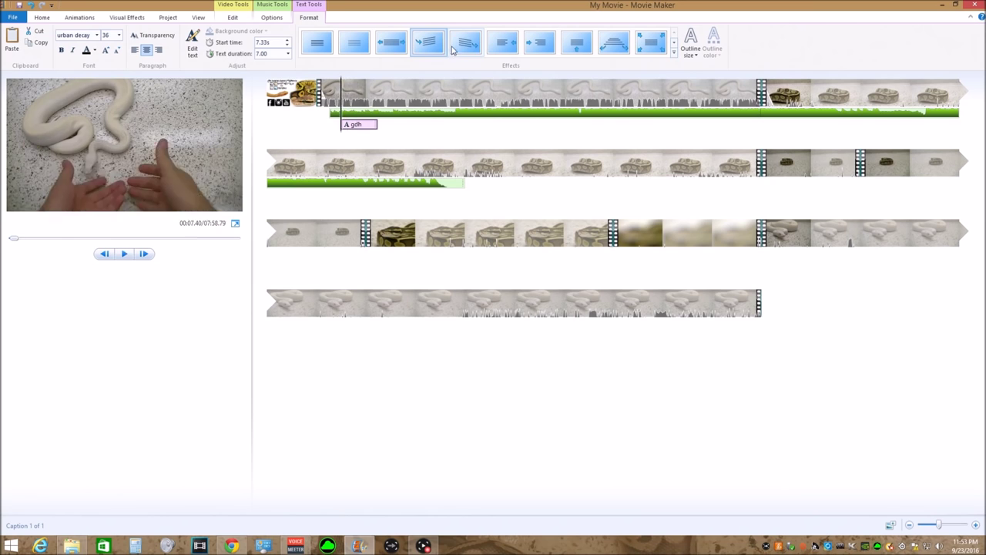
{"action": "left_click", "coordinate": [467, 45]}
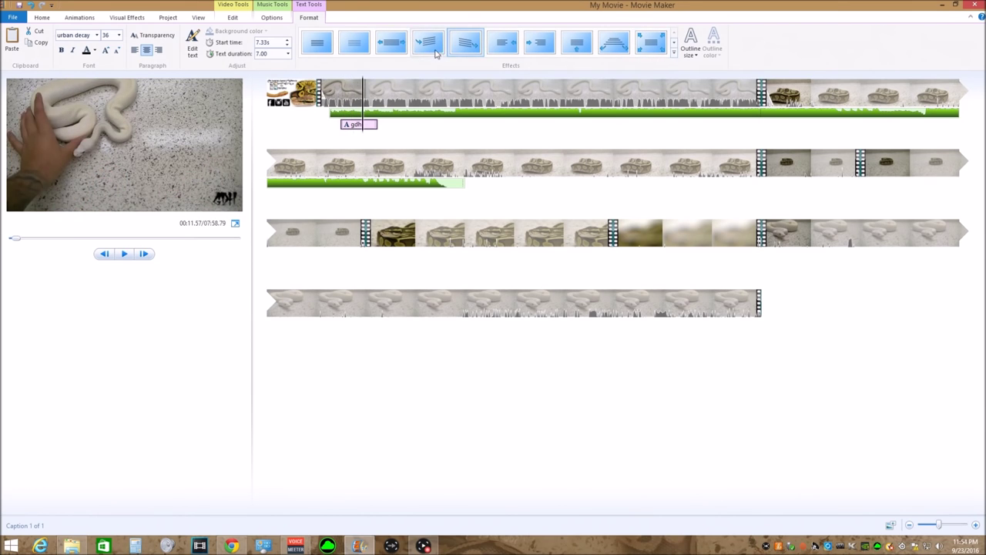
{"action": "left_click", "coordinate": [343, 108]}
{"action": "key", "text": "space"}
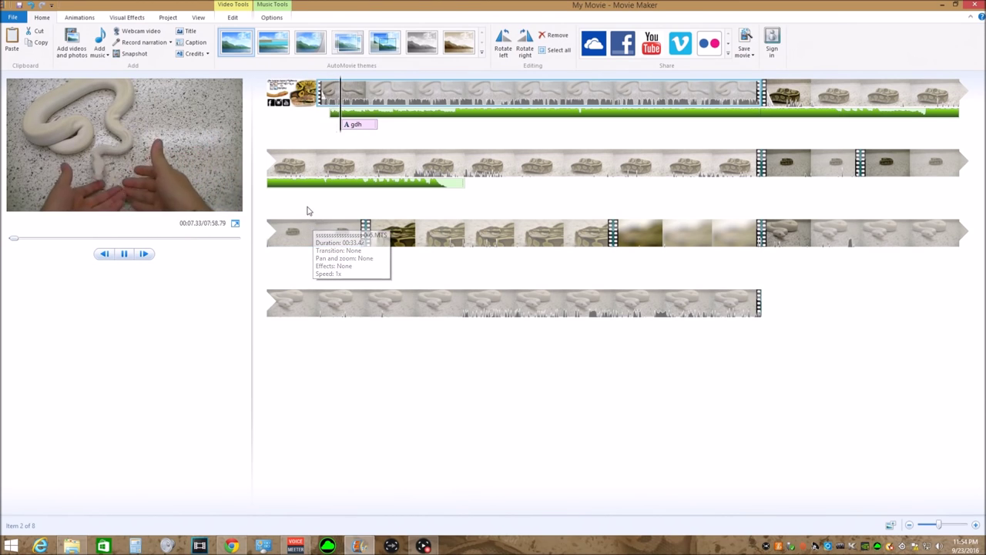
{"action": "key", "text": "space"}
Step: Move the gdh caption earlier so it starts at 5.13 s, and preview it over the white snake clip
{"action": "left_click_drag", "start_coordinate": [354, 126], "coordinate": [333, 124]}
{"action": "key", "text": "space"}
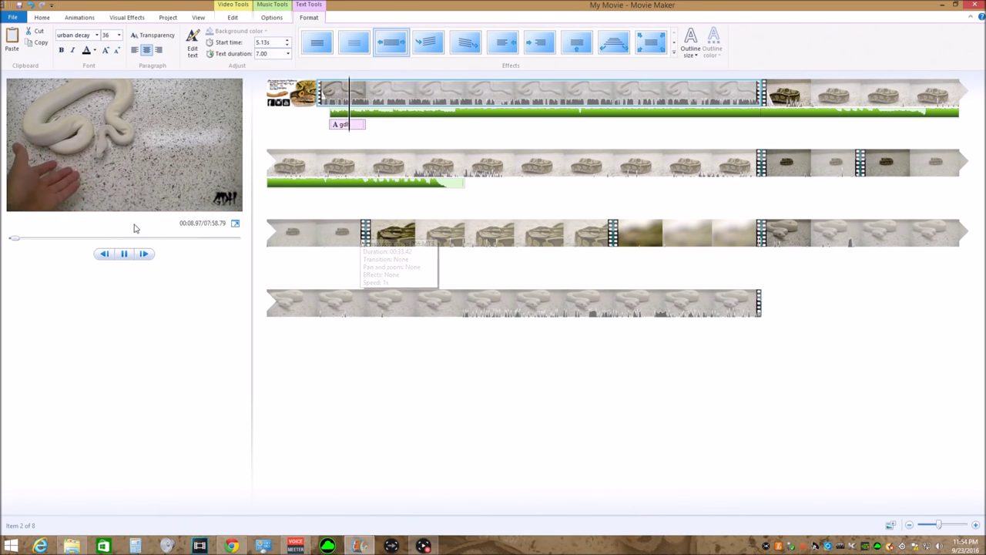
{"action": "left_click", "coordinate": [123, 255]}
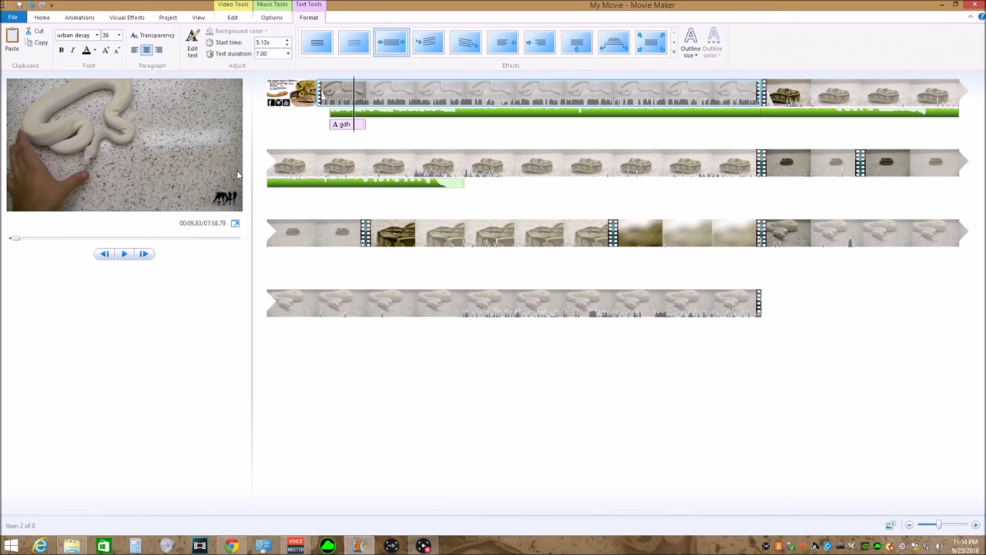
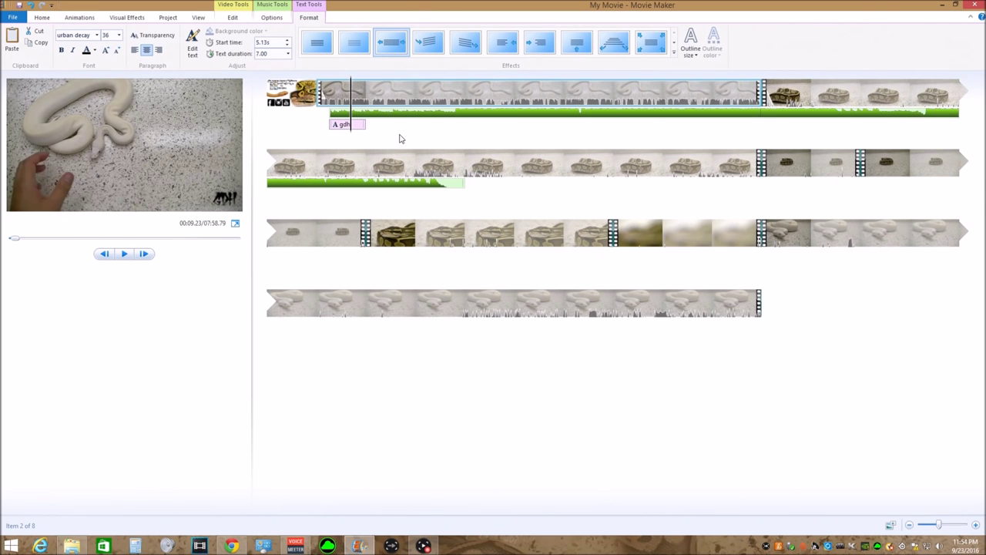
Step: Spot-check playback of the first white snake clip at several points between the gdh caption and about 42 s
{"action": "key", "text": "space"}
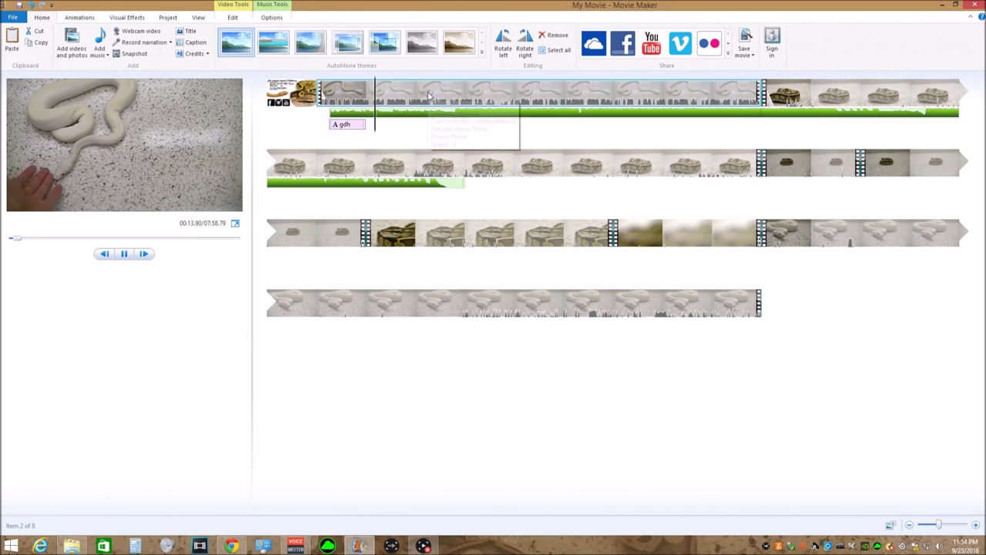
{"action": "left_click", "coordinate": [417, 96]}
{"action": "key", "text": "space"}
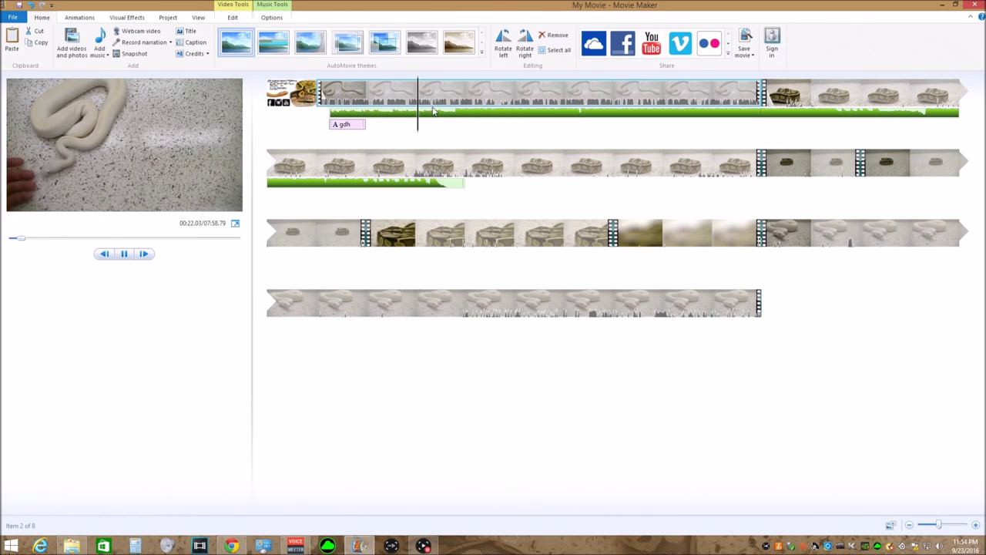
{"action": "left_click", "coordinate": [472, 97]}
{"action": "left_click", "coordinate": [466, 98]}
{"action": "key", "text": "space"}
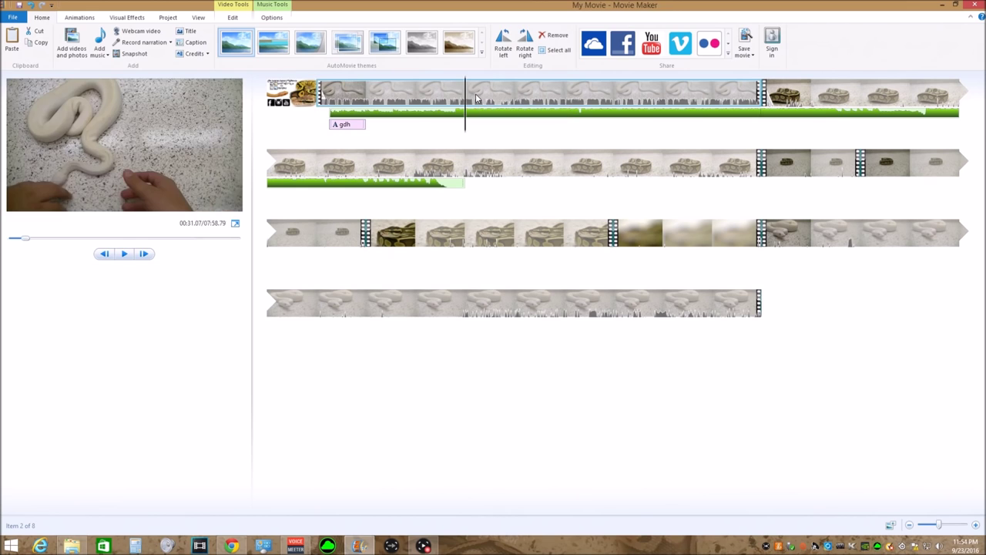
{"action": "left_click", "coordinate": [516, 95]}
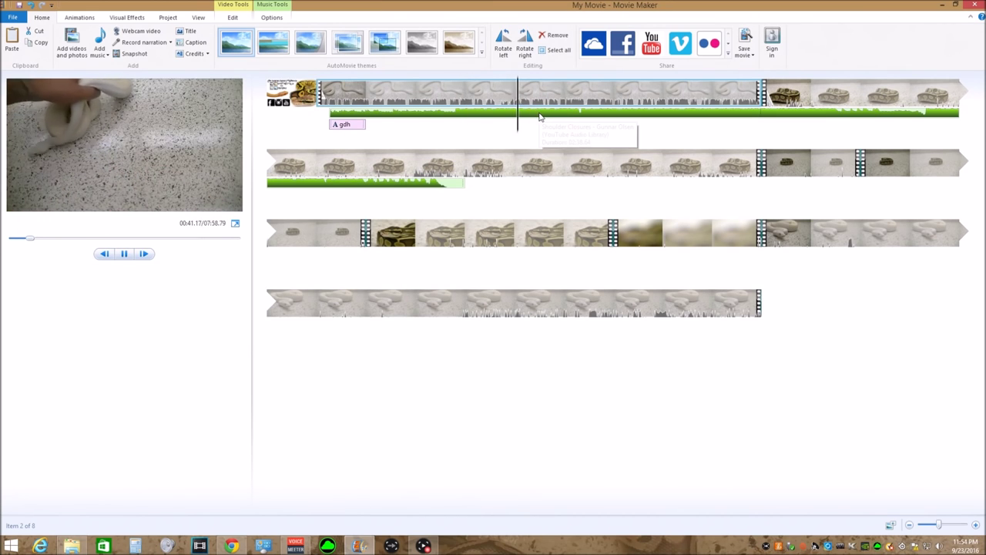
{"action": "key", "text": "space"}
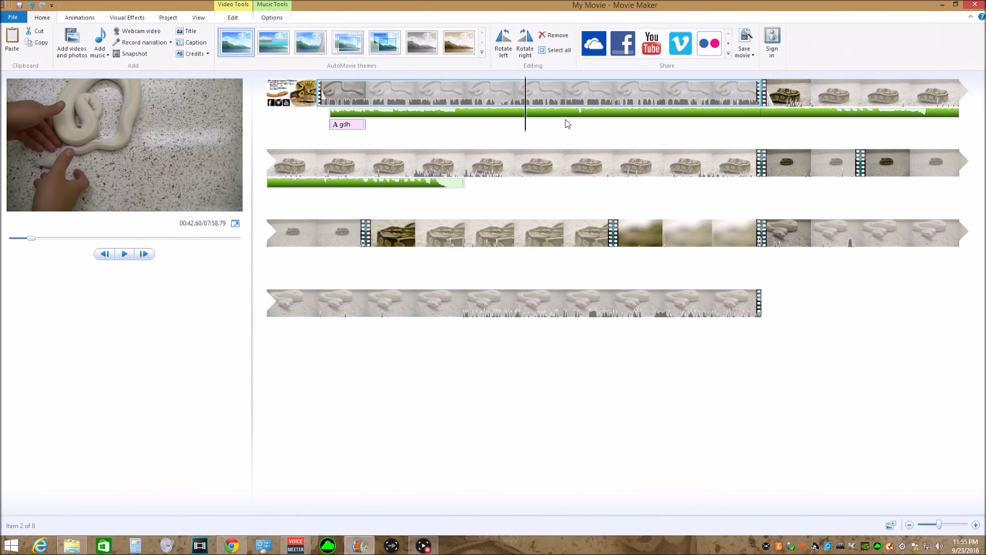
Step: Check the remainder of the first white snake clip by playing short parts up to about 1:20 and scrubbing into the next clip
{"action": "key", "text": "space"}
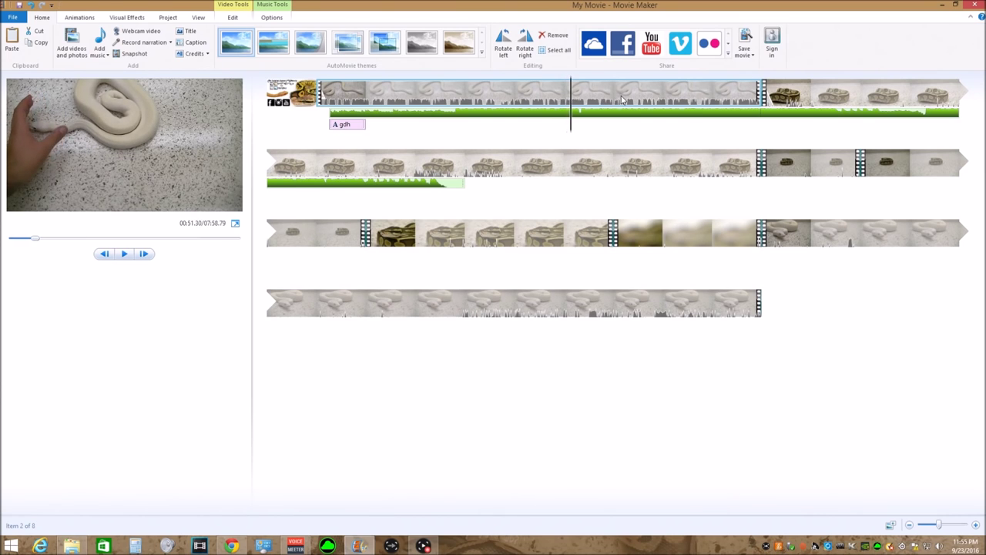
{"action": "left_click", "coordinate": [612, 99]}
{"action": "key", "text": "space"}
{"action": "left_click", "coordinate": [713, 97]}
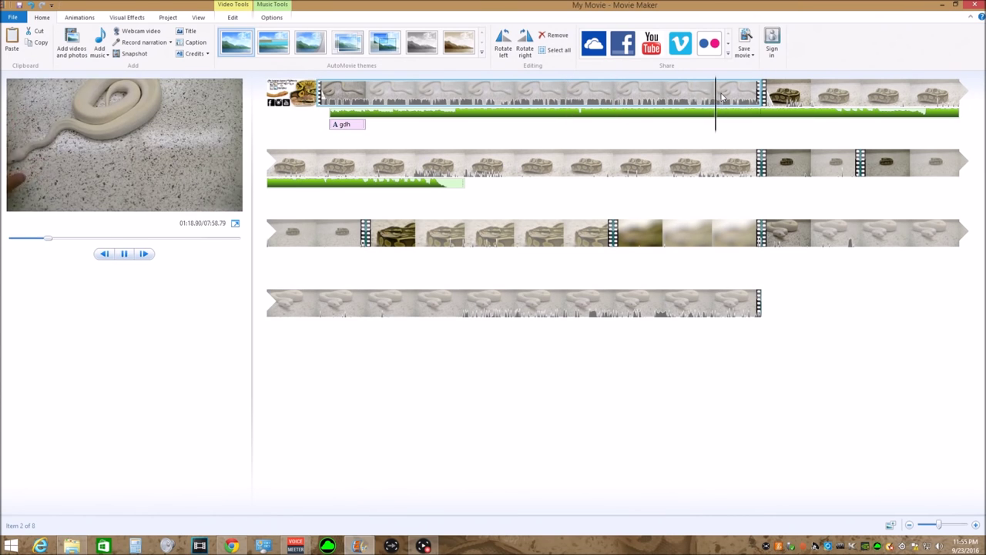
{"action": "key", "text": "space"}
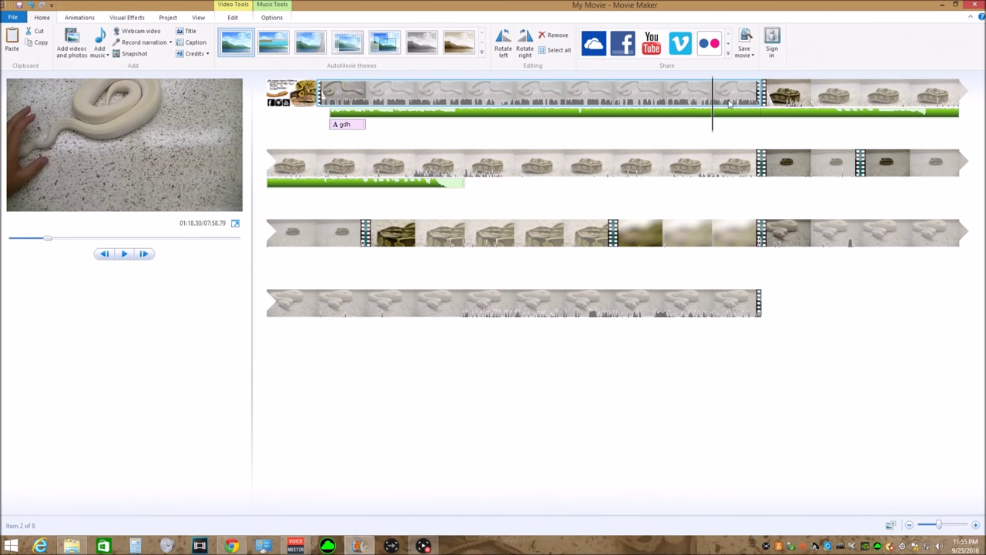
{"action": "left_click_drag", "start_coordinate": [50, 243], "coordinate": [59, 241]}
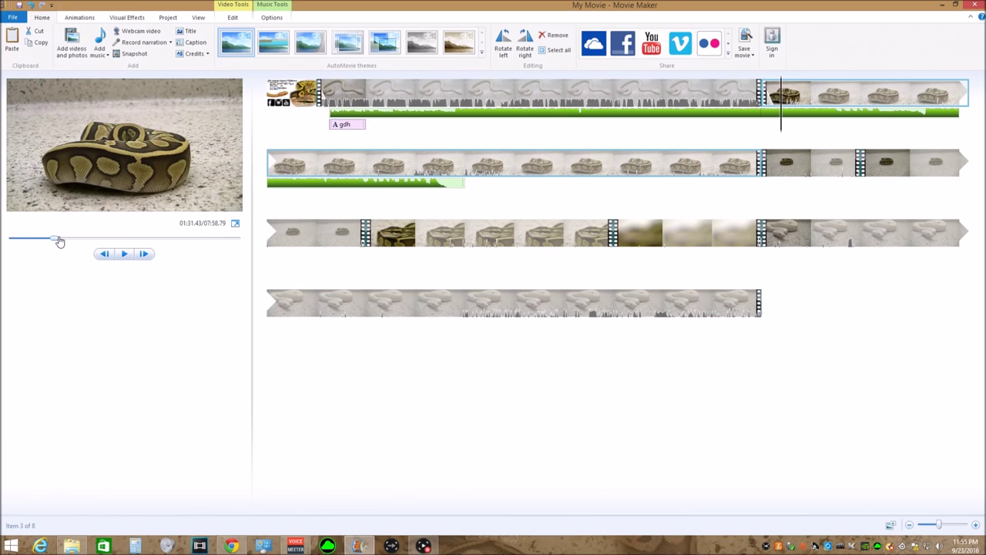
{"action": "key", "text": "space"}
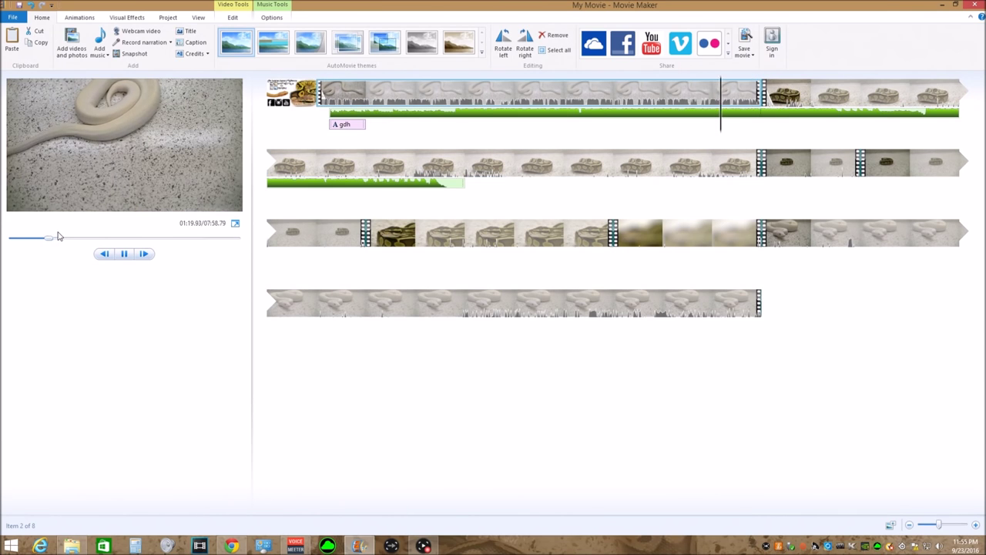
Step: Move the final white snake clip to directly after the first white snake clip and play it to find a cut point
{"action": "key", "text": "space"}
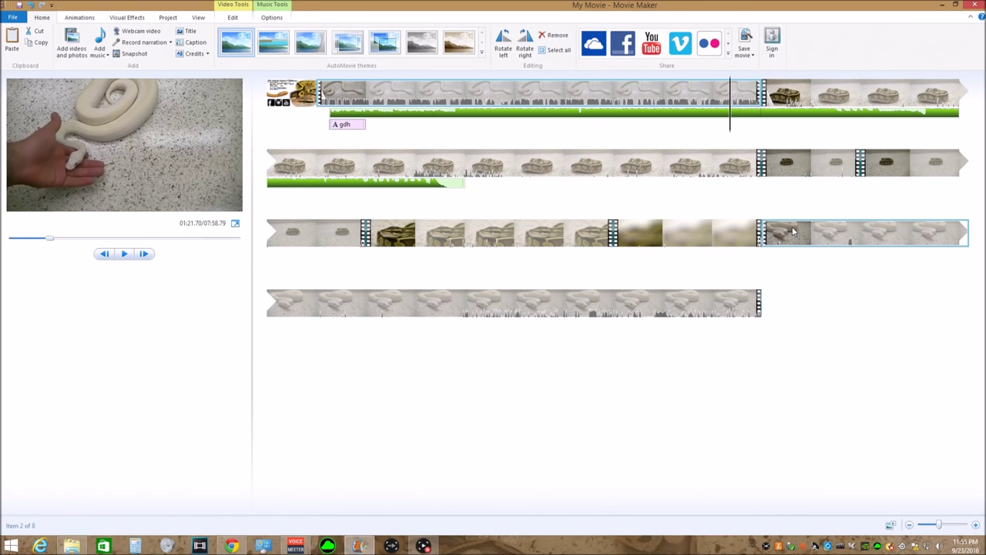
{"action": "left_click_drag", "start_coordinate": [786, 234], "coordinate": [763, 115]}
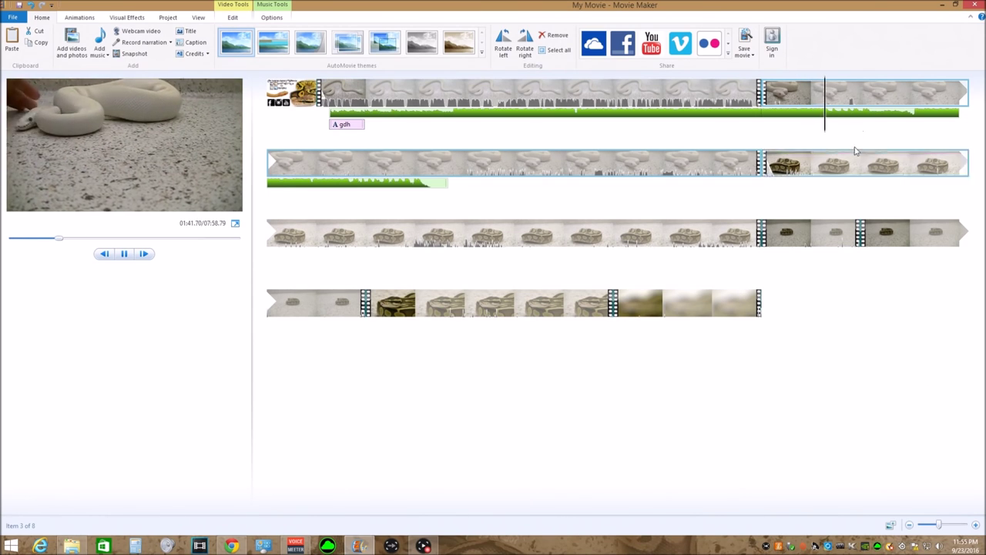
{"action": "left_click", "coordinate": [860, 94]}
{"action": "key", "text": "space"}
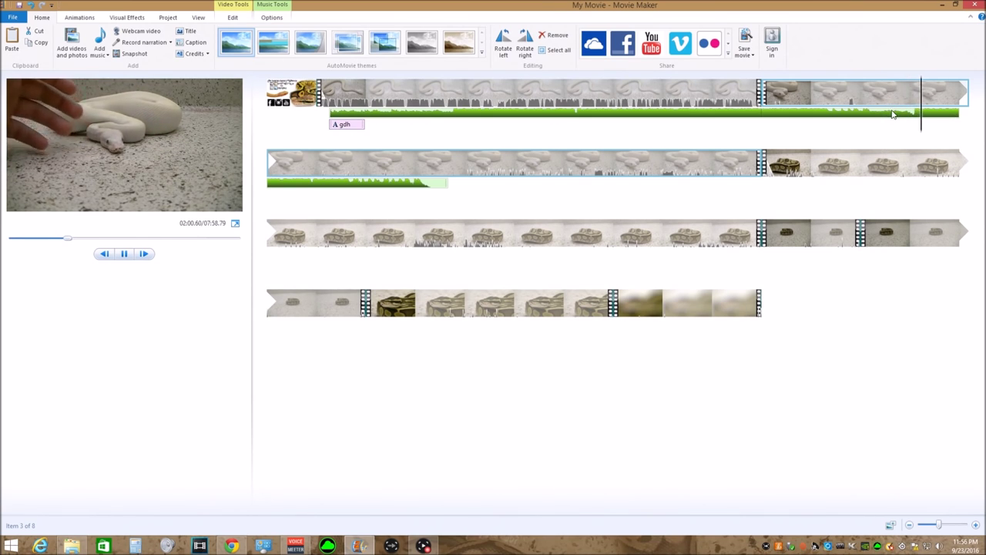
Step: Split the second white snake clip at 2:01.27 and delete the part before the cut
{"action": "key", "text": "space"}
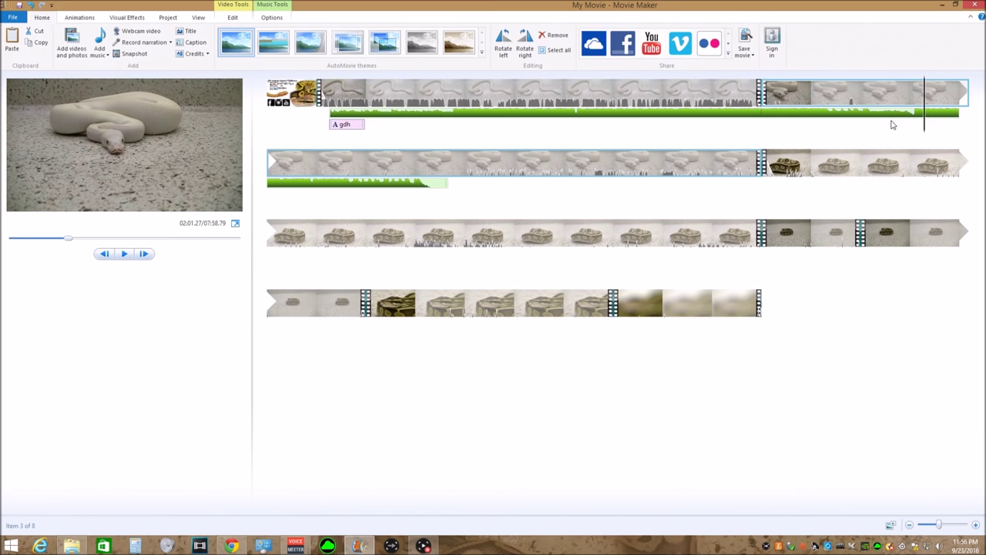
{"action": "left_click", "coordinate": [234, 17]}
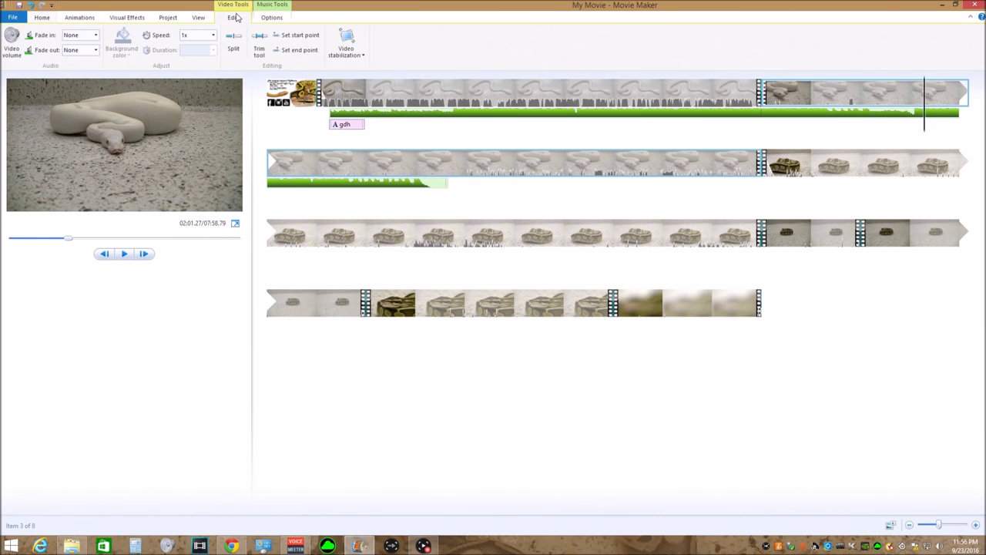
{"action": "left_click", "coordinate": [234, 38]}
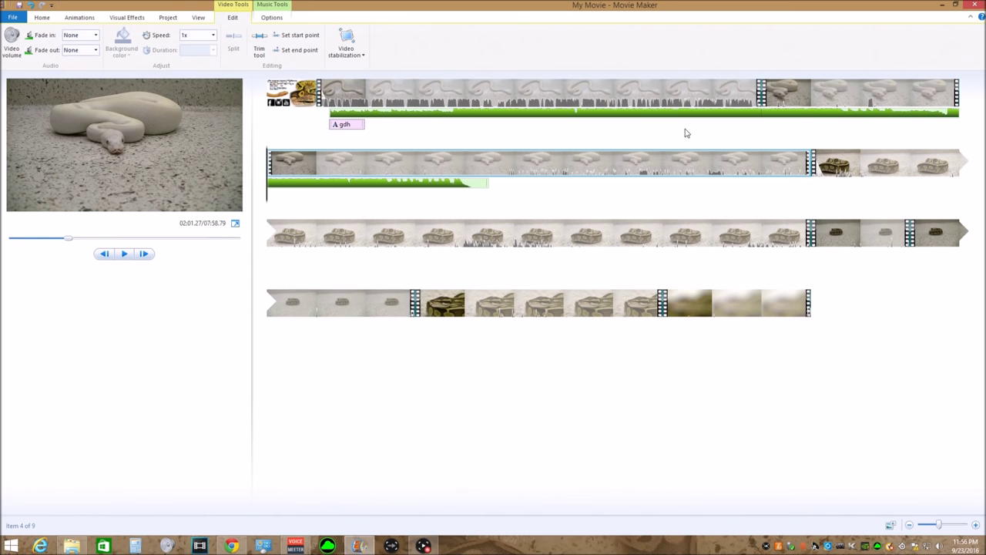
{"action": "left_click", "coordinate": [804, 89]}
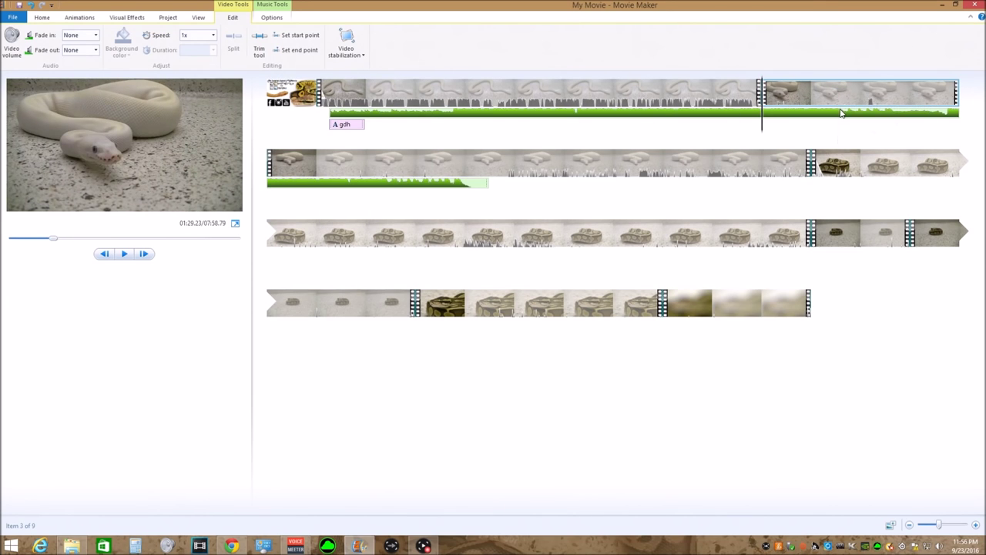
{"action": "key", "text": "Delete"}
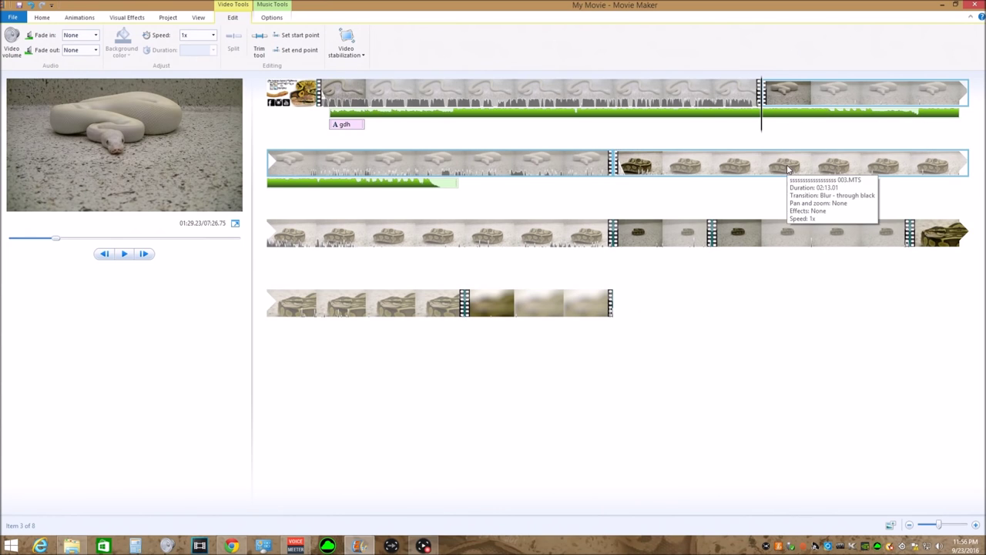
Step: Try a playback speed of 0.125x on the second white snake clip and preview it
{"action": "key", "text": "space"}
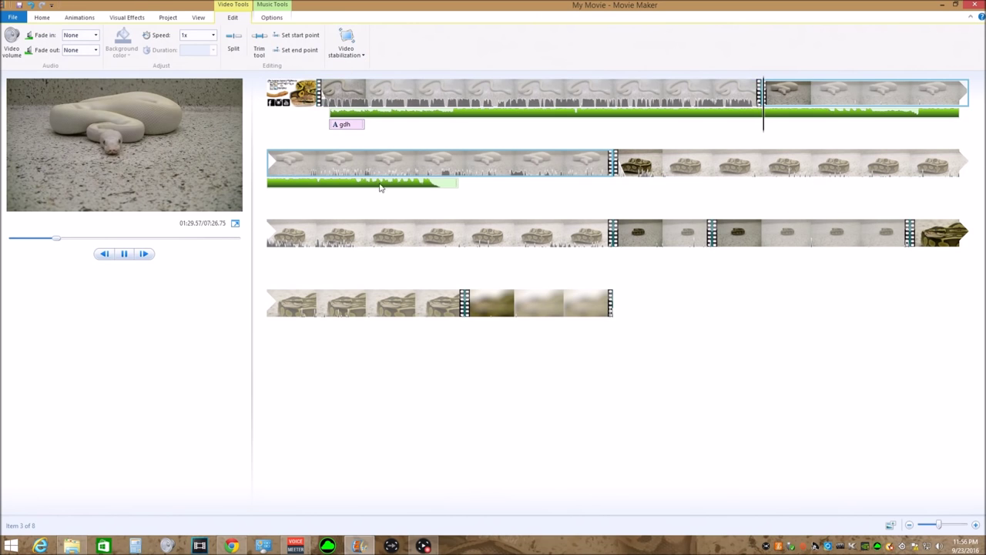
{"action": "key", "text": "space"}
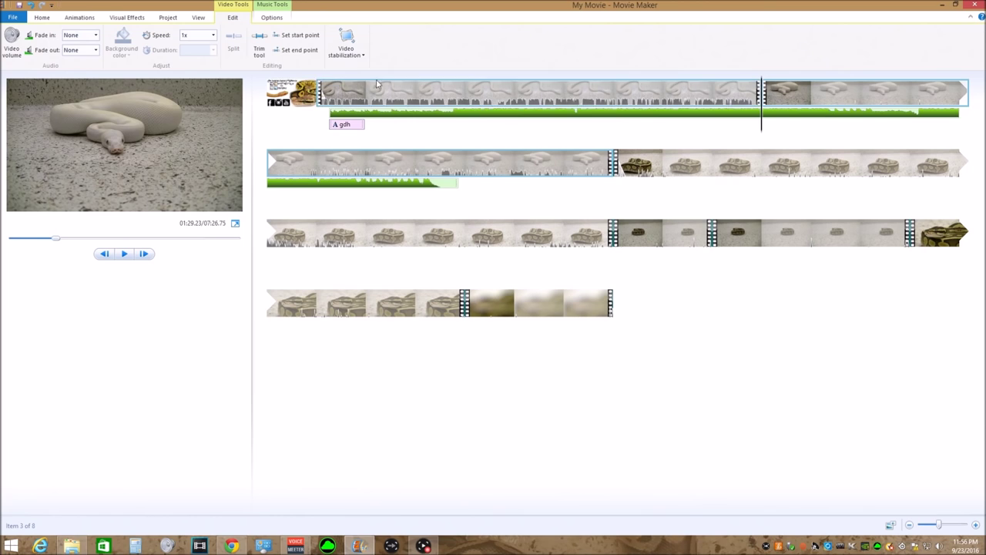
{"action": "left_click", "coordinate": [213, 36]}
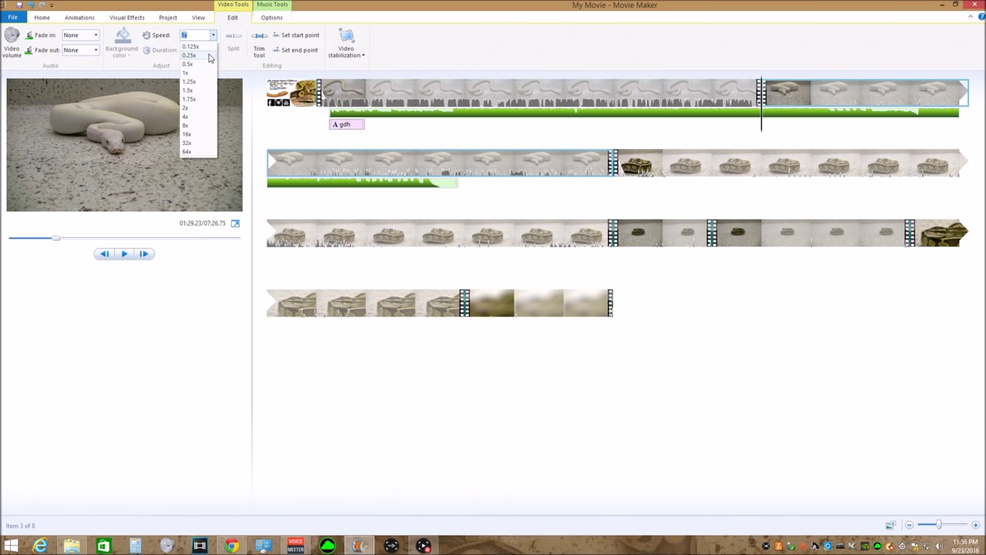
{"action": "left_click", "coordinate": [208, 47]}
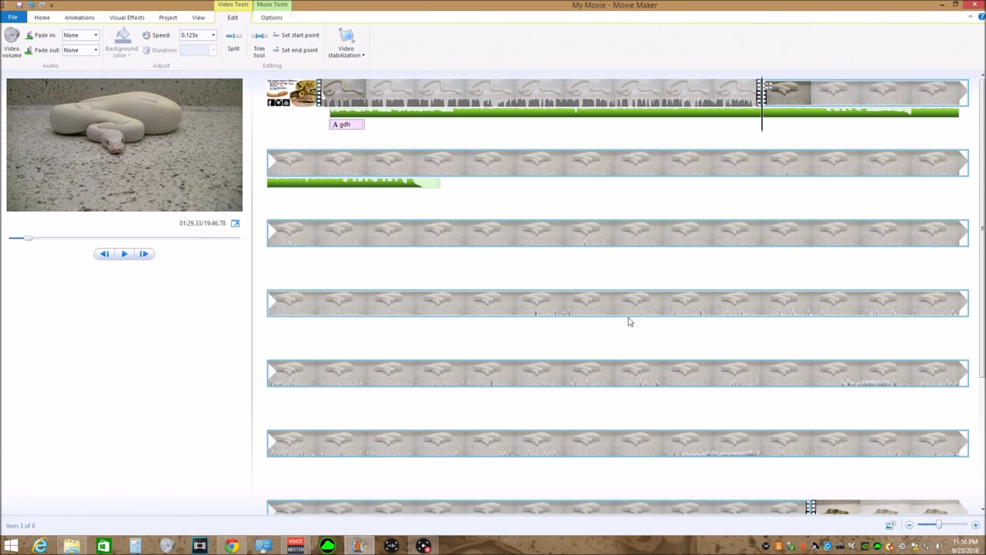
{"action": "key", "text": "space"}
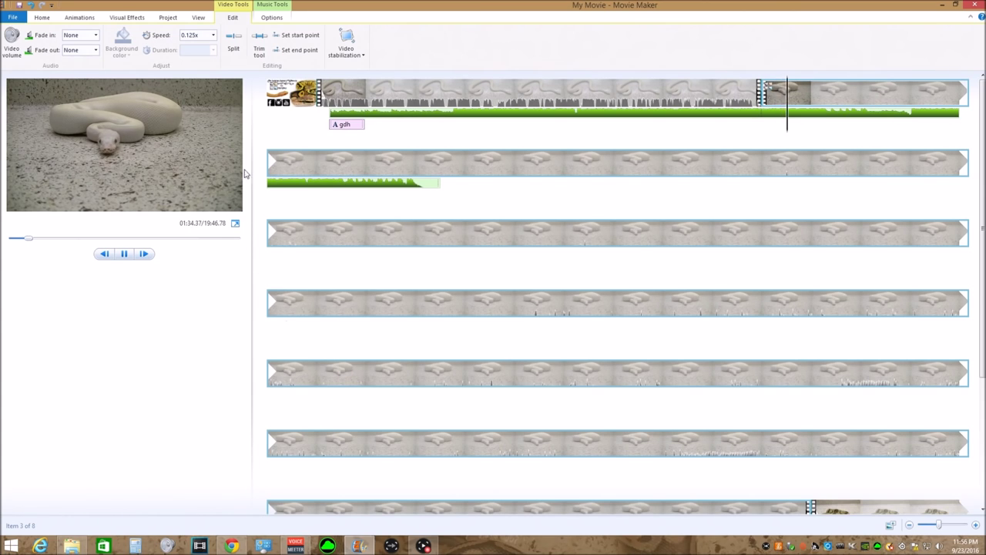
Step: Try a speed of 0.25x on the second white snake clip and play it from its beginning
{"action": "left_click", "coordinate": [212, 34]}
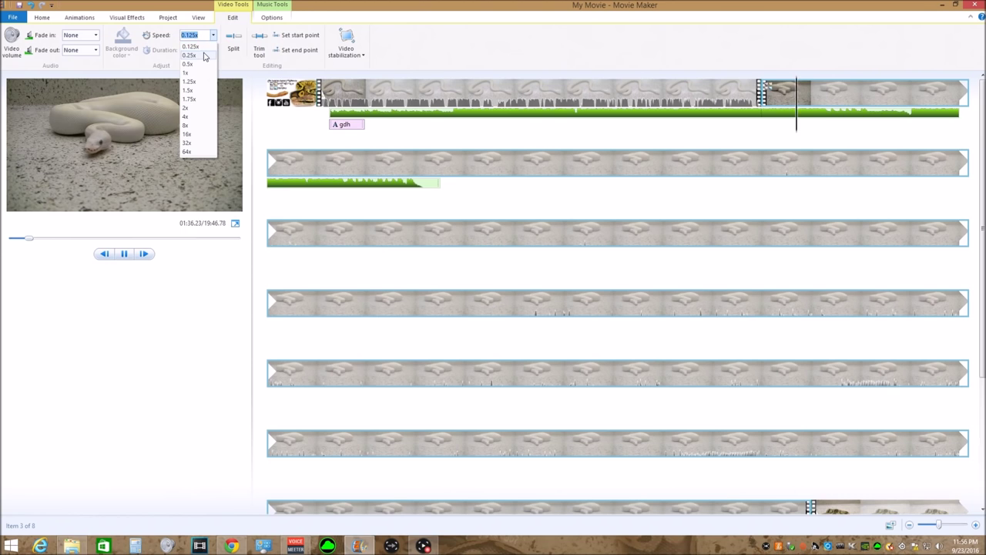
{"action": "left_click", "coordinate": [204, 55]}
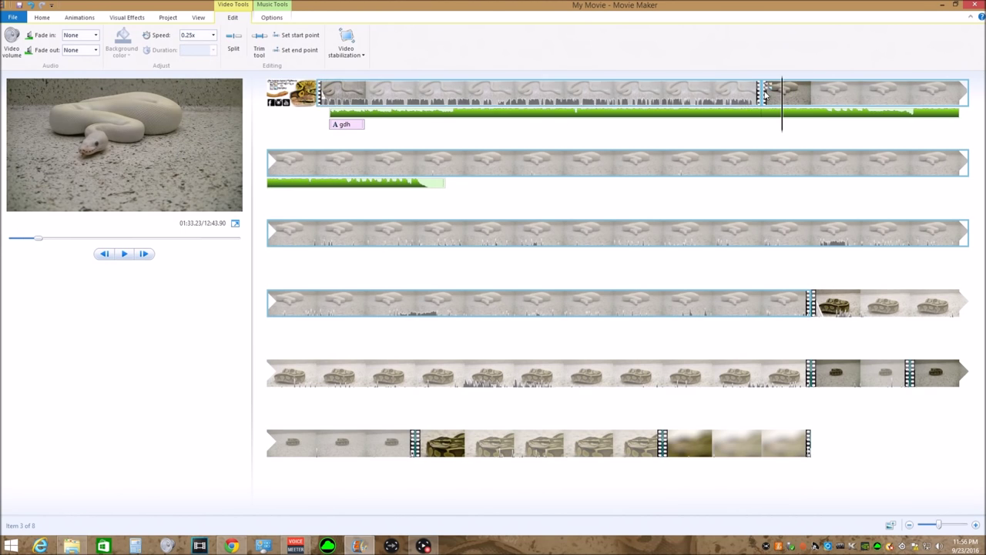
{"action": "left_click", "coordinate": [763, 120]}
{"action": "key", "text": "space"}
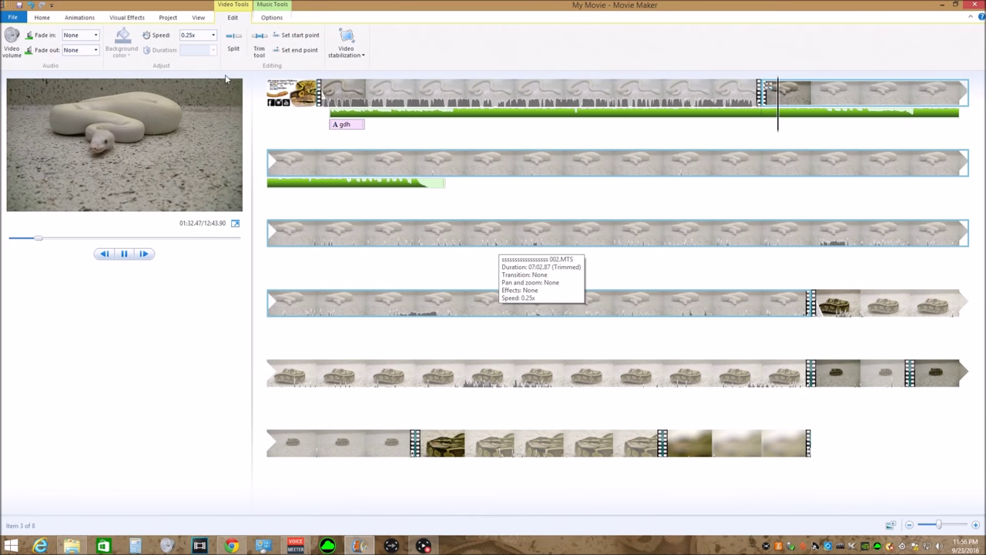
{"action": "key", "text": "space"}
Step: Try a speed of 0.5x on the second white snake clip, preview it, and restore its speed to 1x
{"action": "left_click", "coordinate": [214, 36]}
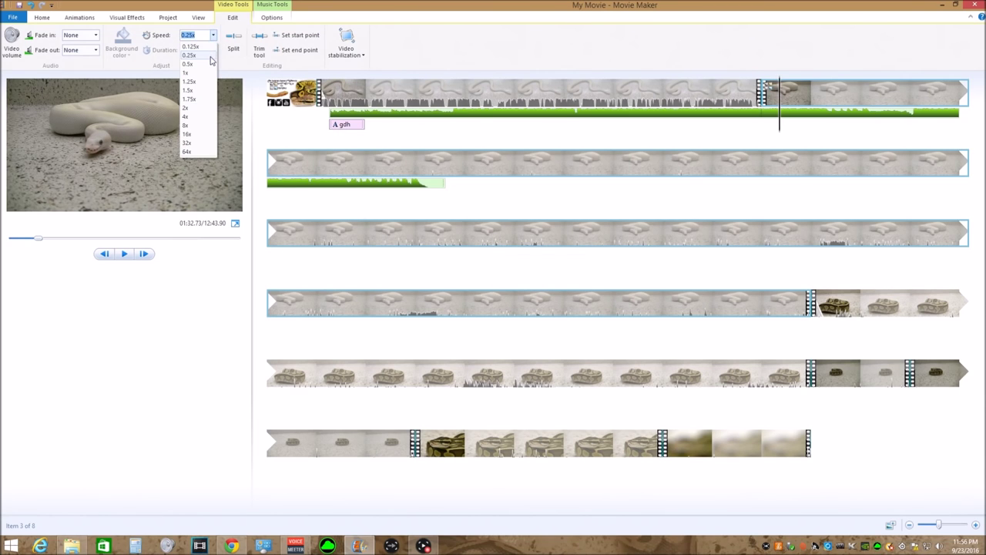
{"action": "left_click", "coordinate": [210, 64]}
{"action": "left_click", "coordinate": [763, 94]}
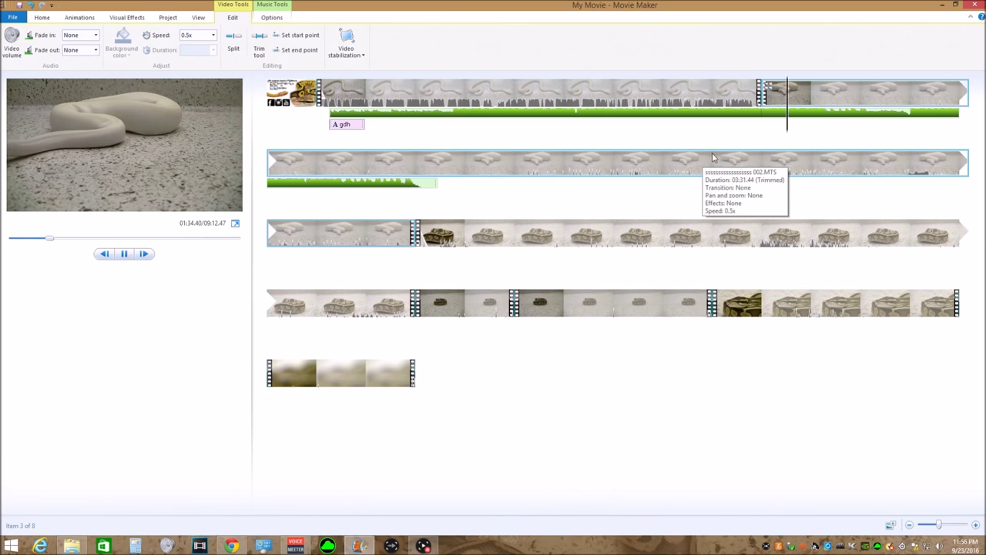
{"action": "key", "text": "space"}
{"action": "left_click", "coordinate": [214, 37]}
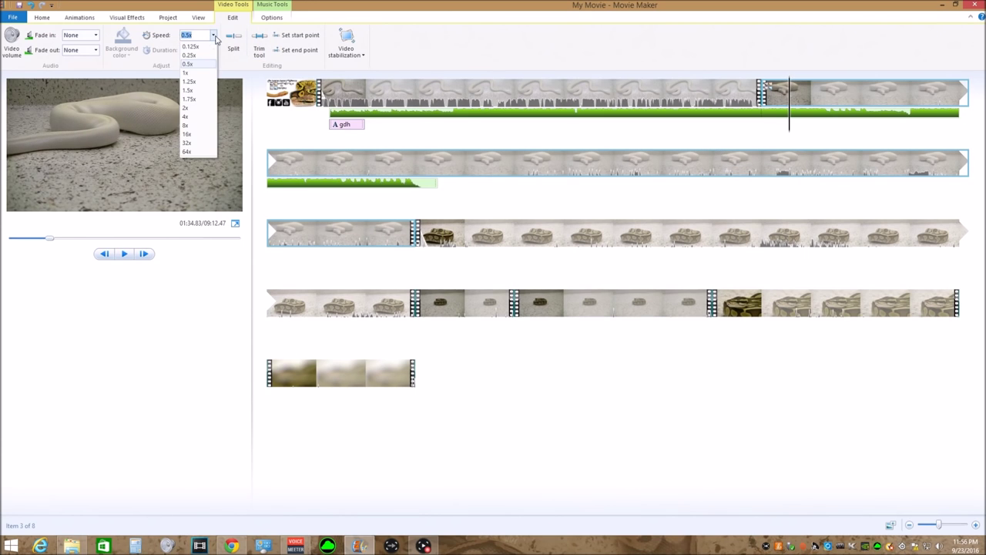
{"action": "left_click", "coordinate": [202, 73]}
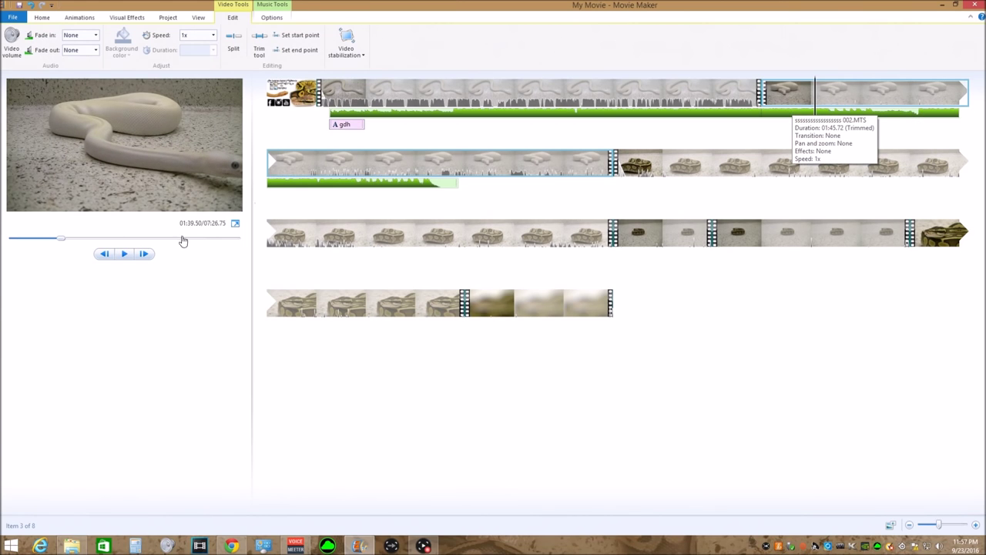
Step: Split the second white snake clip at 1:38.73 and delete the short piece before the cut
{"action": "left_click", "coordinate": [57, 240]}
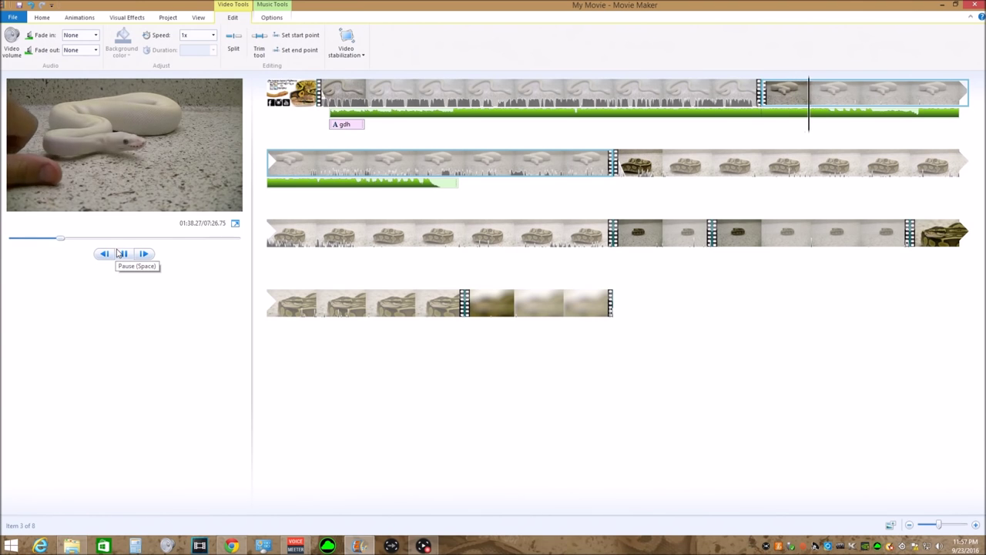
{"action": "left_click", "coordinate": [117, 253]}
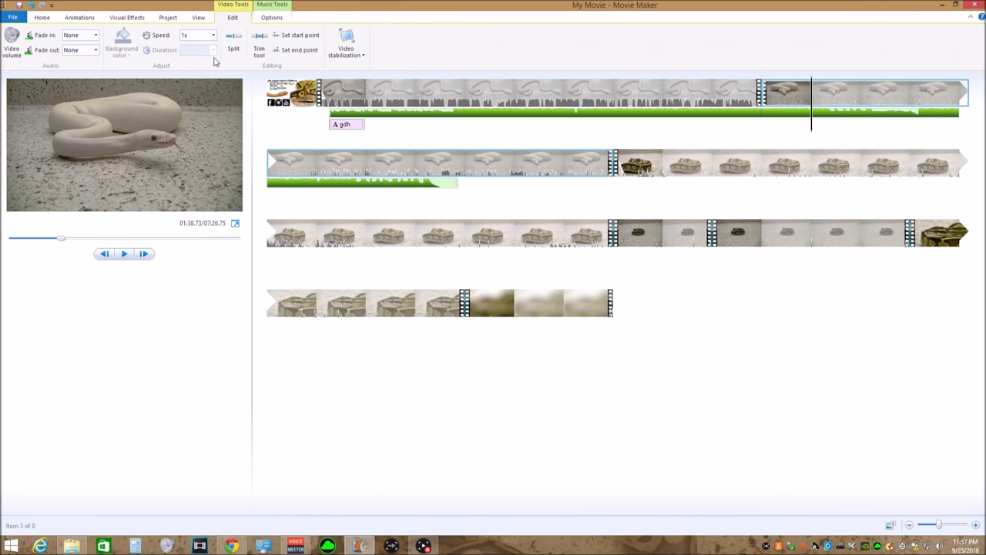
{"action": "left_click", "coordinate": [233, 42]}
{"action": "key", "text": "ctrl+z"}
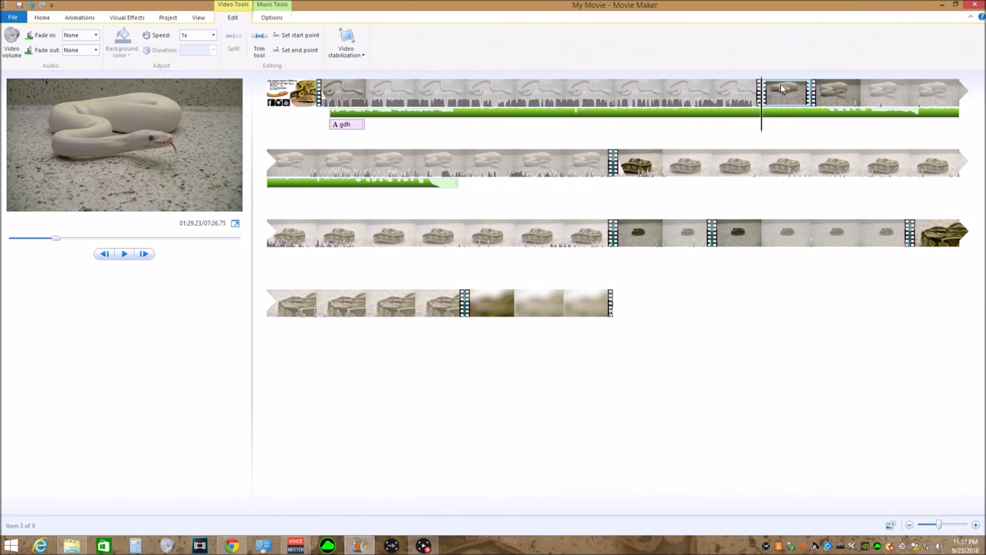
{"action": "key", "text": "ctrl+z"}
Step: Play the second white snake clip to 1:40.53, split it there and delete the front piece
{"action": "key", "text": "space"}
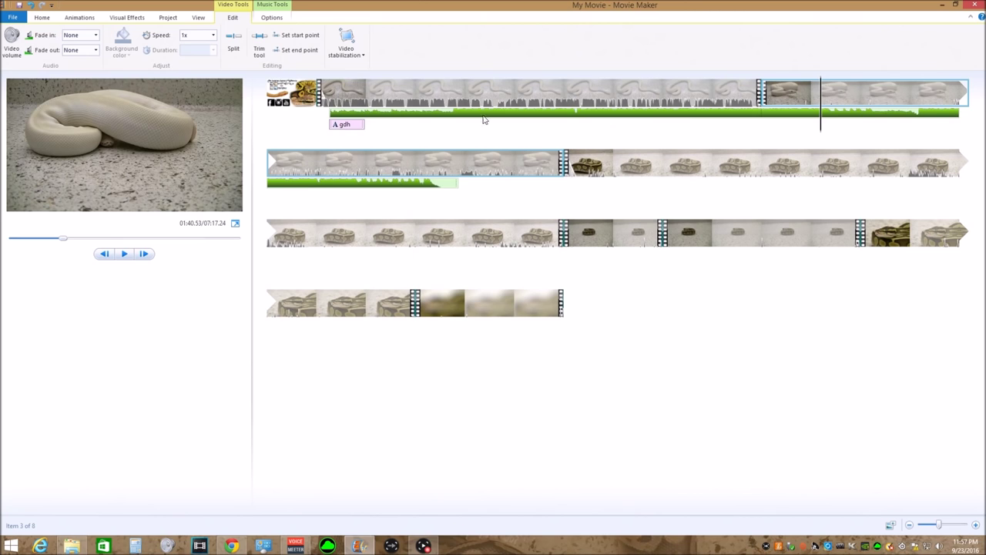
{"action": "left_click", "coordinate": [241, 44]}
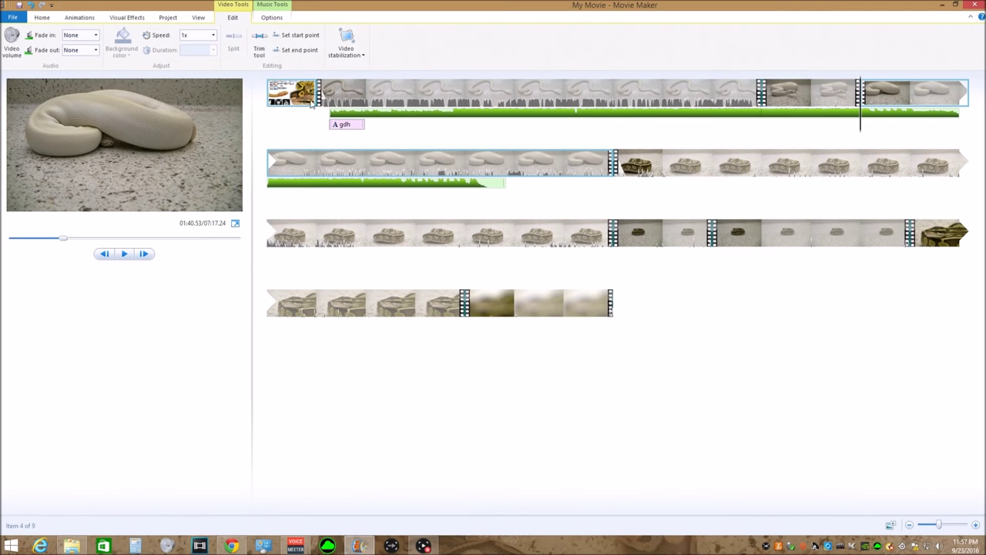
{"action": "left_click", "coordinate": [786, 97]}
{"action": "key", "text": "Delete"}
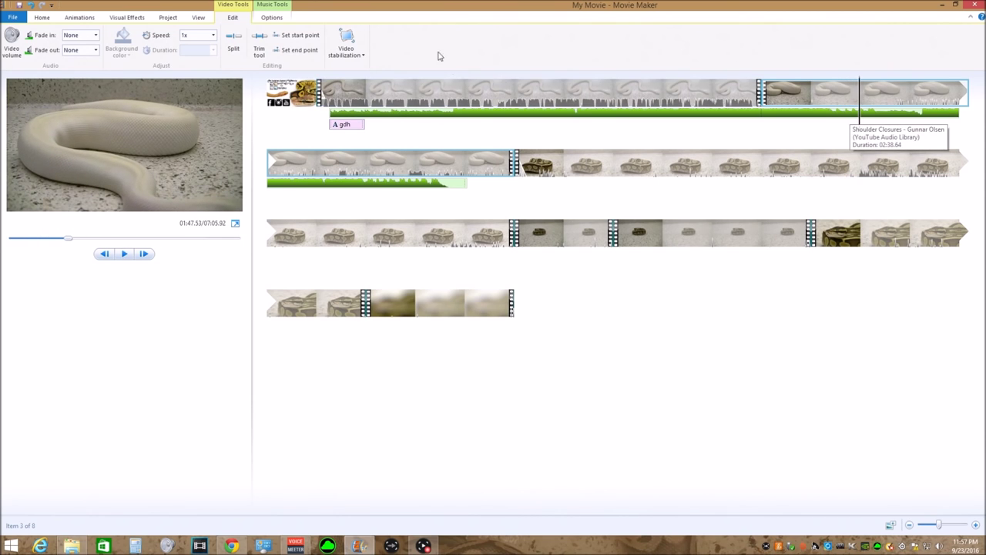
Step: Split the second white snake clip at 1:47.53 and remove the portion before the cut
{"action": "left_click", "coordinate": [233, 43]}
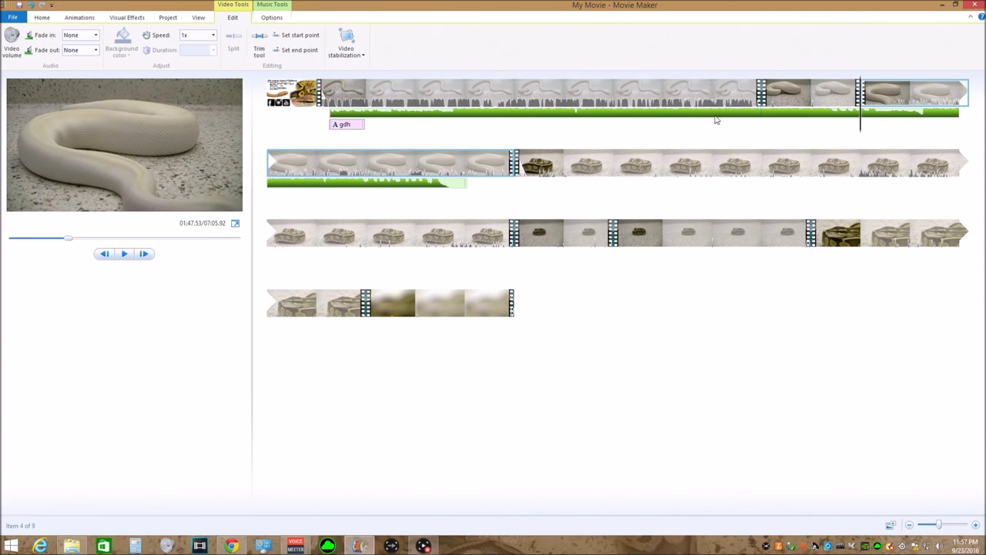
{"action": "left_click", "coordinate": [790, 93]}
{"action": "key", "text": "Delete"}
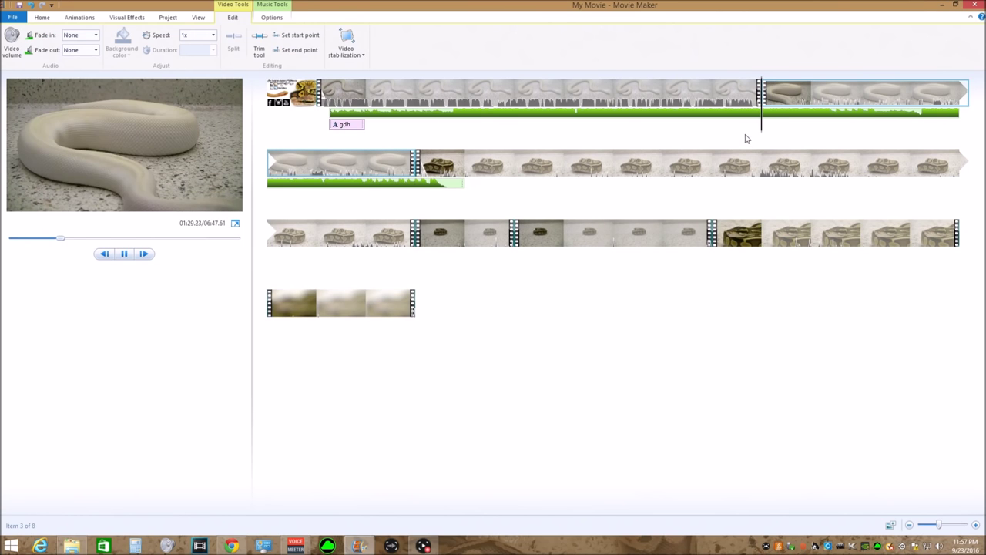
Step: Preview the second white snake clip, split it at 1:35.60 once the hands have left the frame, and delete the front piece
{"action": "key", "text": "space"}
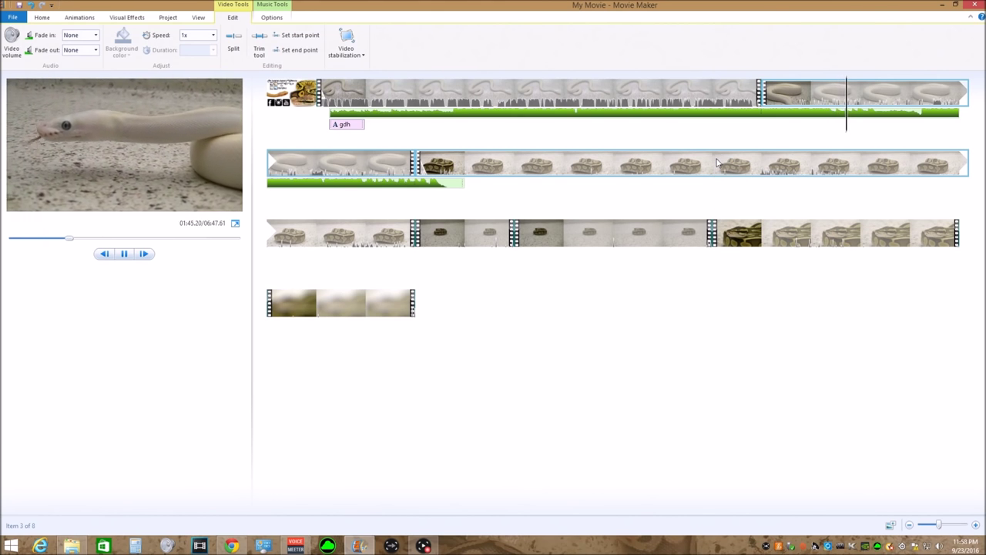
{"action": "left_click", "coordinate": [784, 93]}
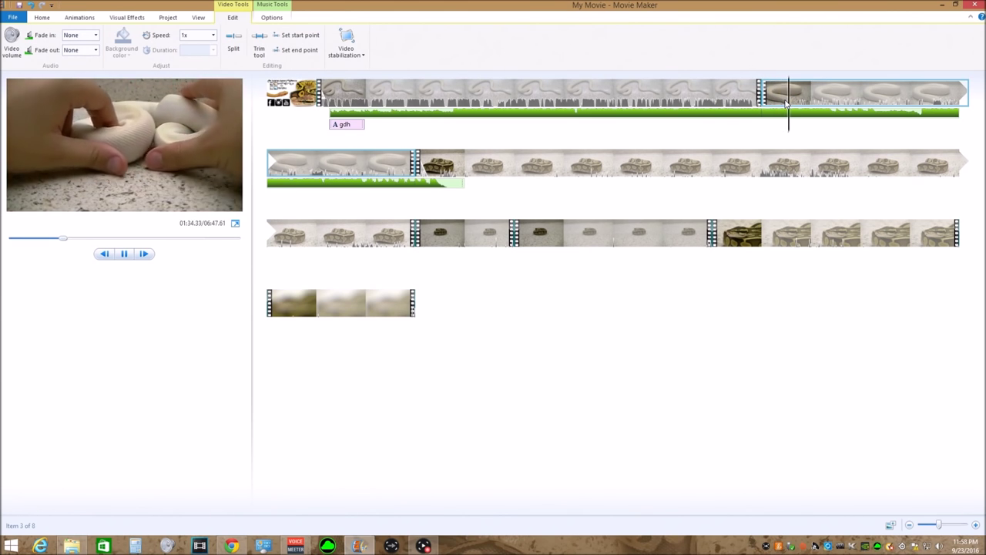
{"action": "key", "text": "space"}
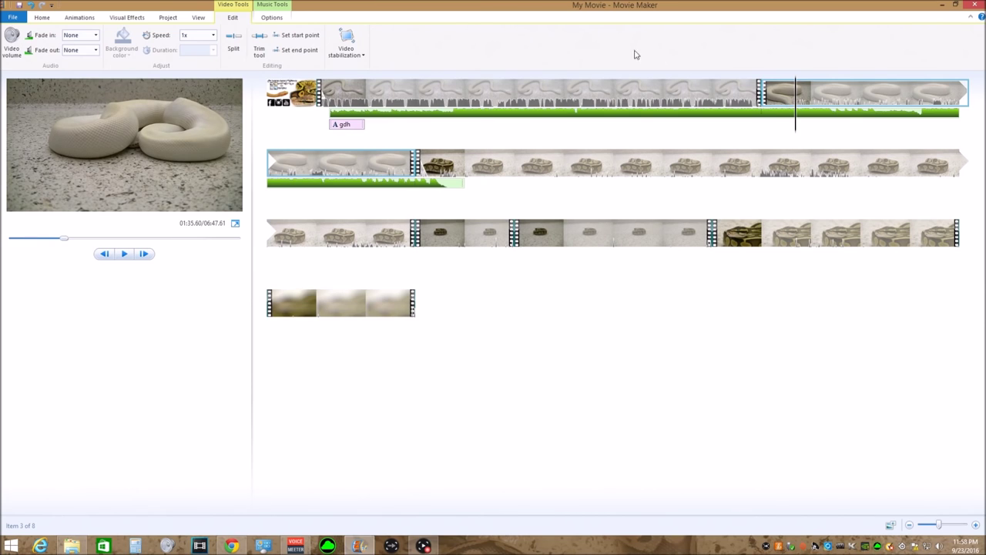
{"action": "left_click", "coordinate": [233, 40]}
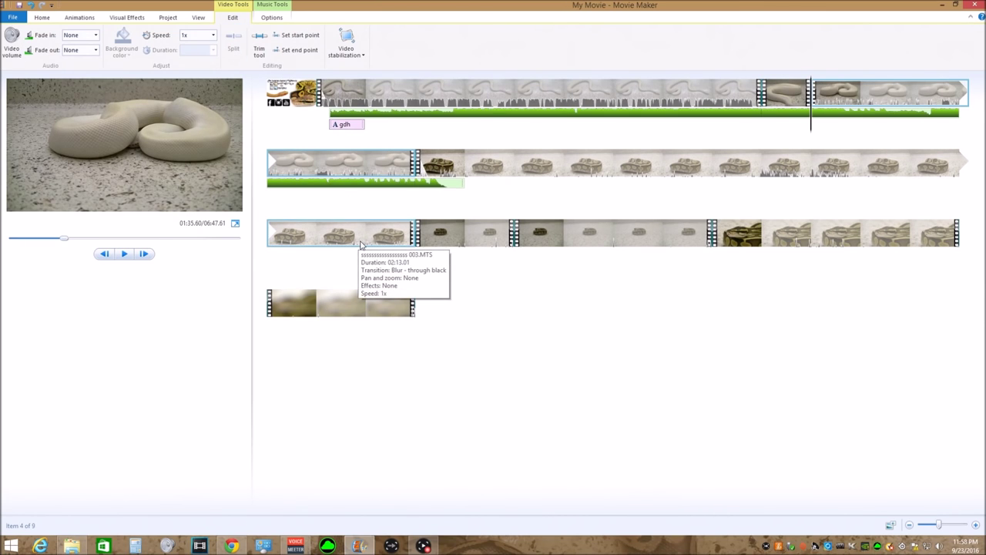
{"action": "left_click", "coordinate": [780, 93]}
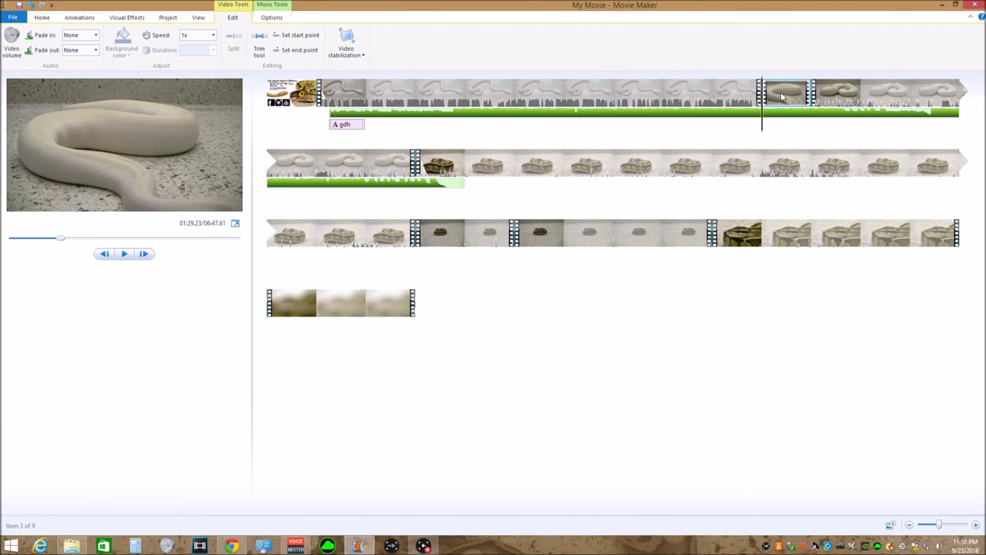
{"action": "key", "text": "Delete"}
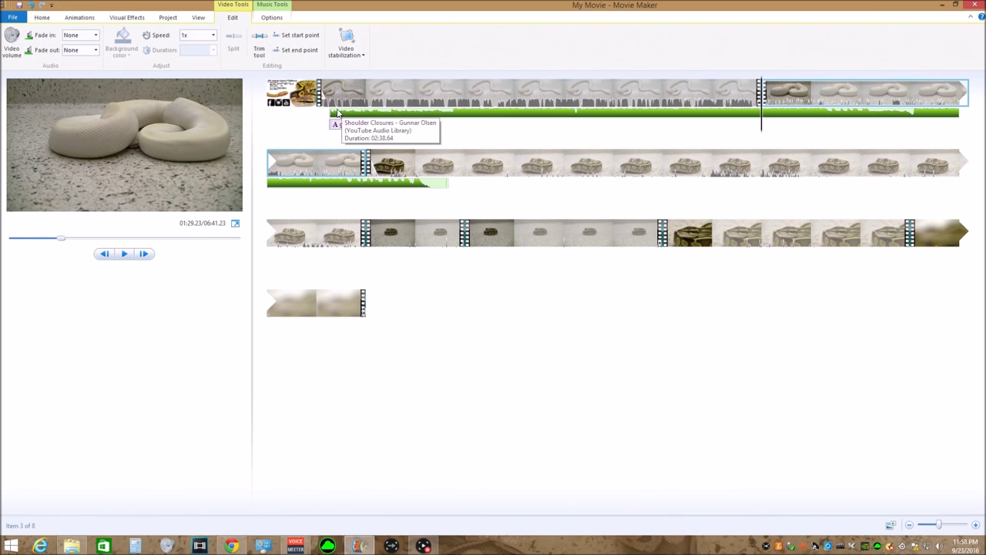
Step: Move the background music so it starts at the beginning of the second white snake clip
{"action": "left_click_drag", "start_coordinate": [336, 114], "coordinate": [767, 100]}
{"action": "left_click", "coordinate": [771, 98]}
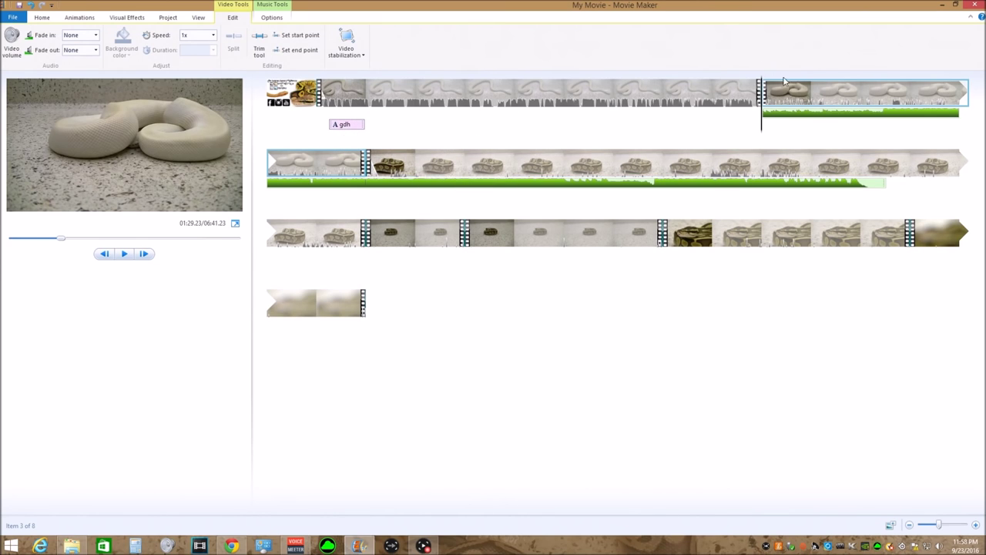
Step: Apply the Blur - through black transition to the second white snake clip and preview it
{"action": "left_click", "coordinate": [91, 17]}
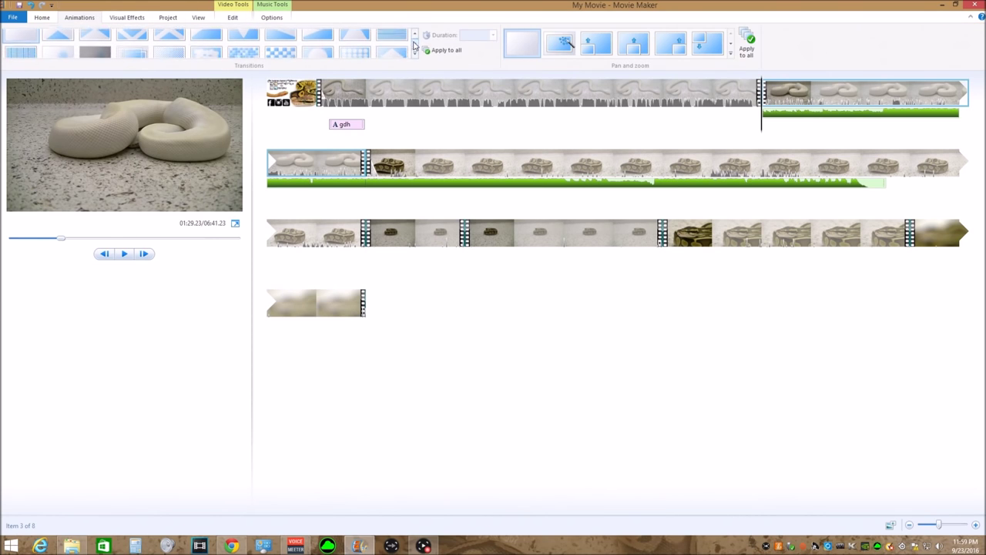
{"action": "left_click", "coordinate": [95, 45]}
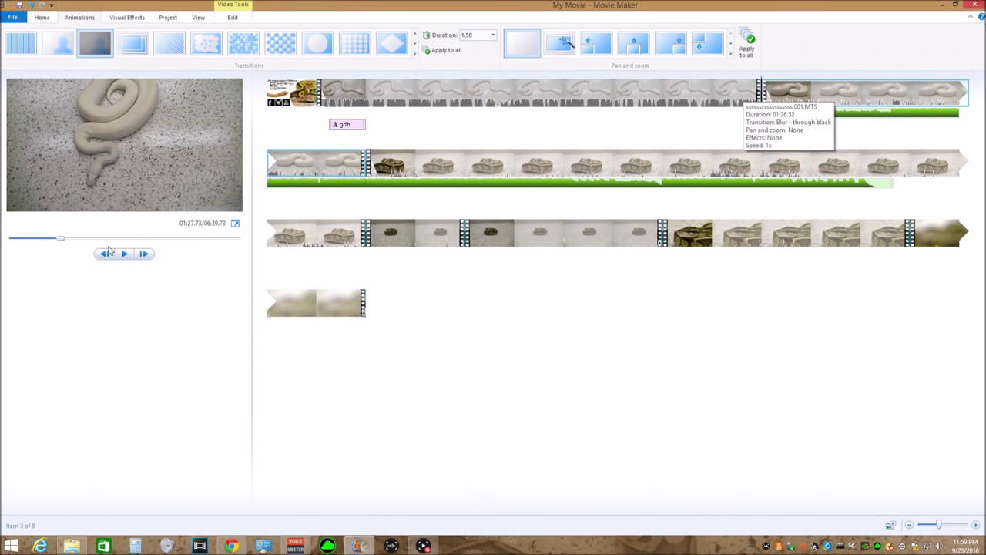
{"action": "left_click", "coordinate": [57, 239]}
{"action": "key", "text": "space"}
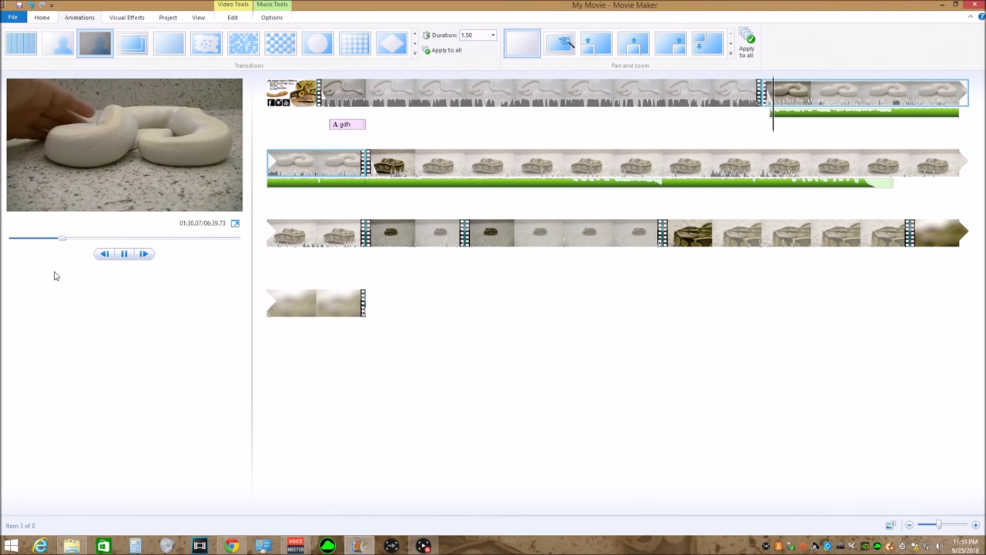
{"action": "key", "text": "space"}
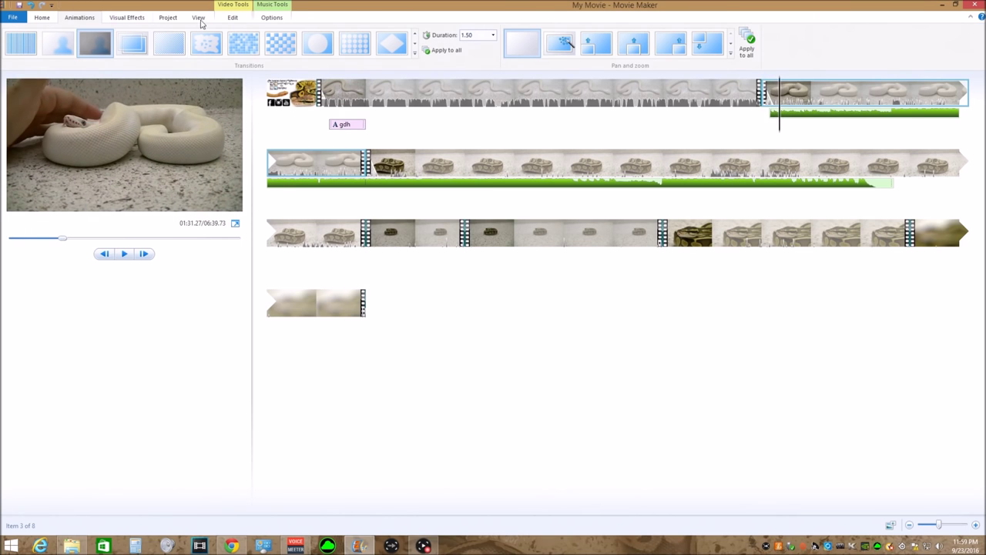
Step: Adjust the background music's volume and play the start of the second white snake clip to check it
{"action": "left_click", "coordinate": [271, 17]}
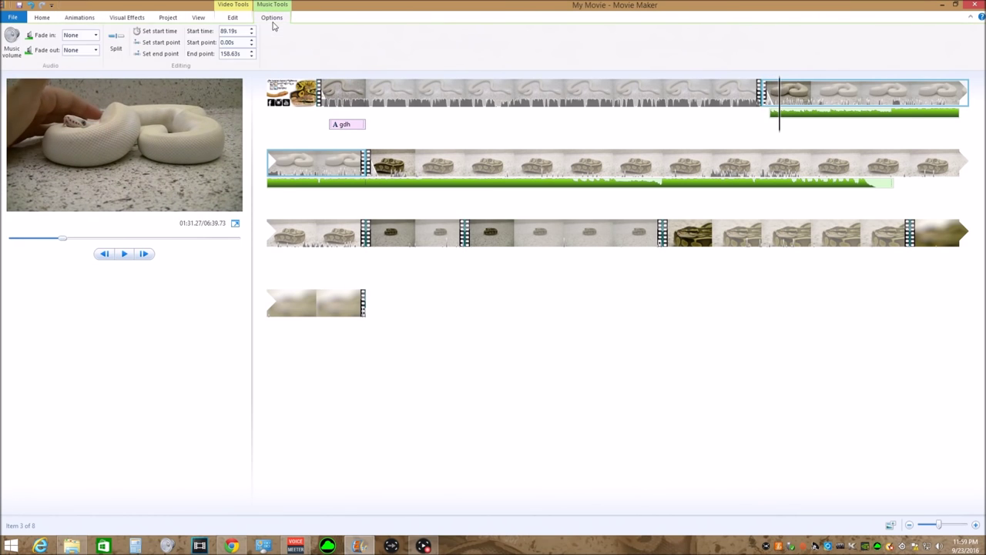
{"action": "left_click", "coordinate": [13, 36]}
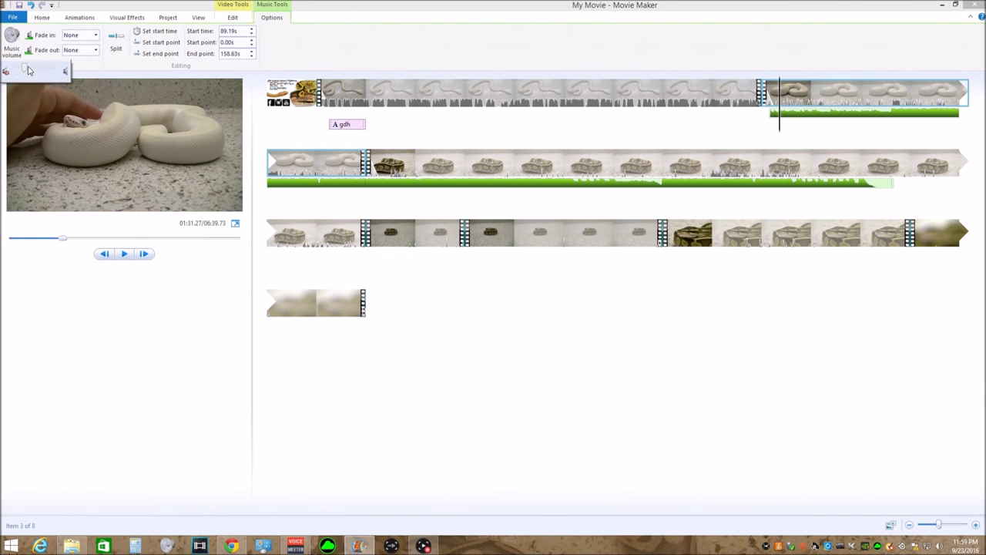
{"action": "left_click", "coordinate": [761, 97]}
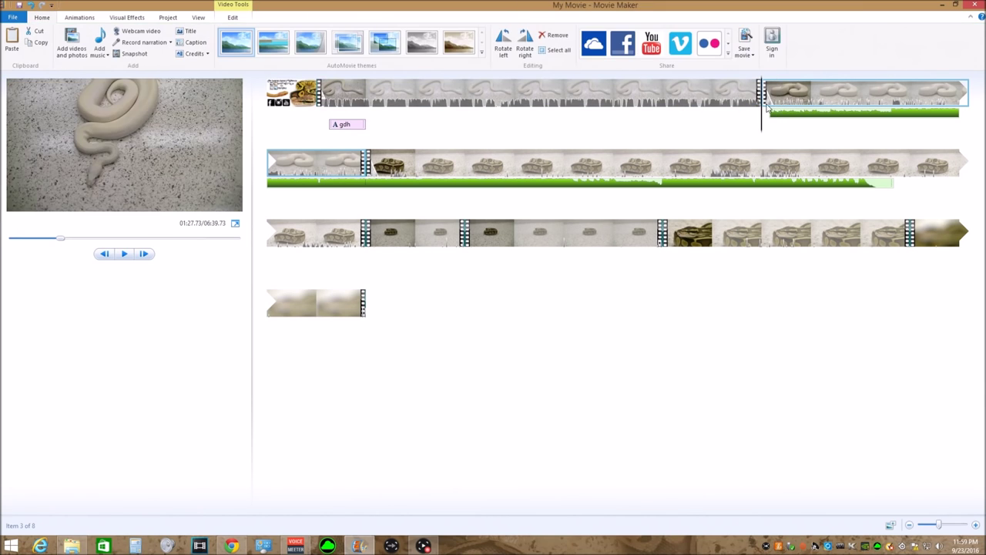
{"action": "key", "text": "space"}
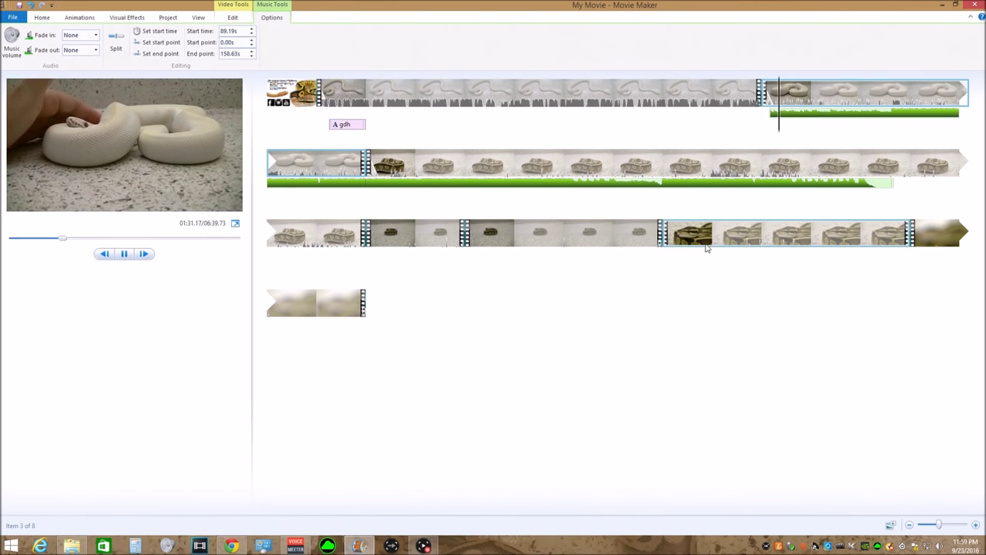
{"action": "key", "text": "space"}
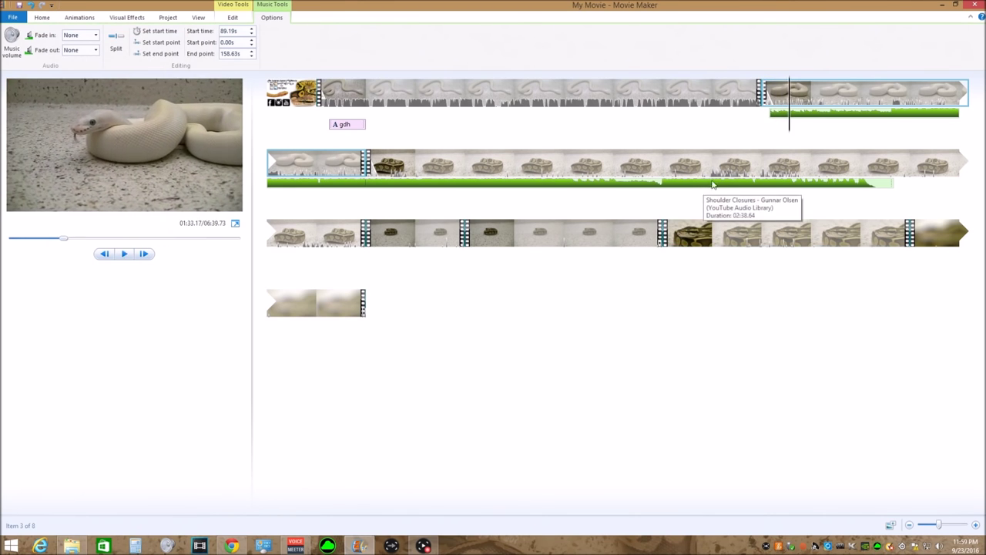
Step: Replay the opening of the second white snake clip and remove the clip's transition
{"action": "left_click", "coordinate": [778, 93]}
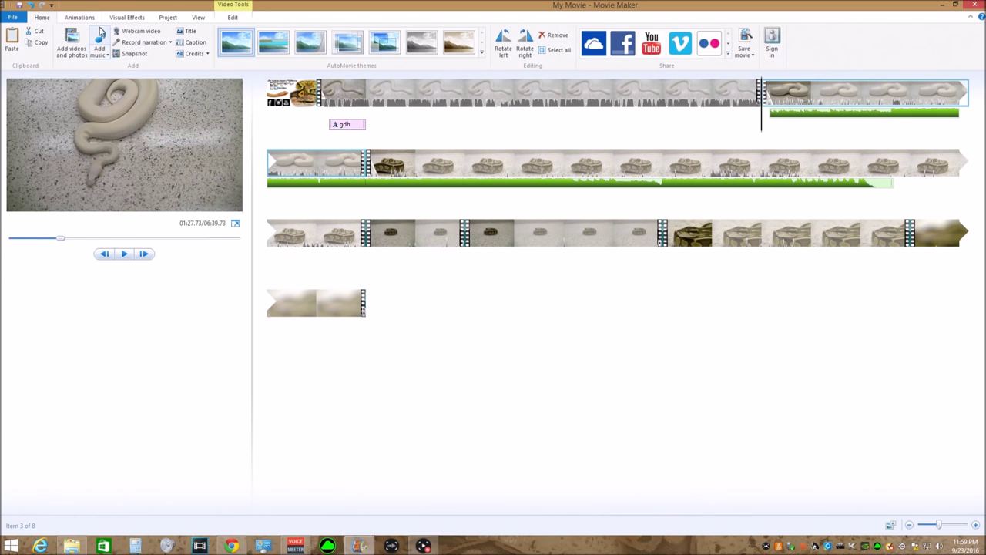
{"action": "key", "text": "space"}
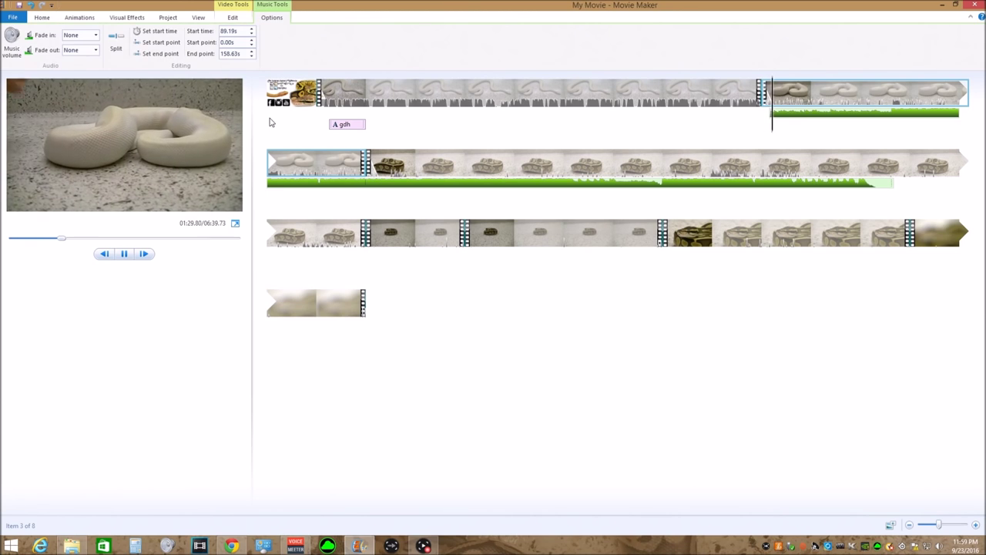
{"action": "key", "text": "space"}
{"action": "key", "text": "space"}
{"action": "key", "text": "space"}
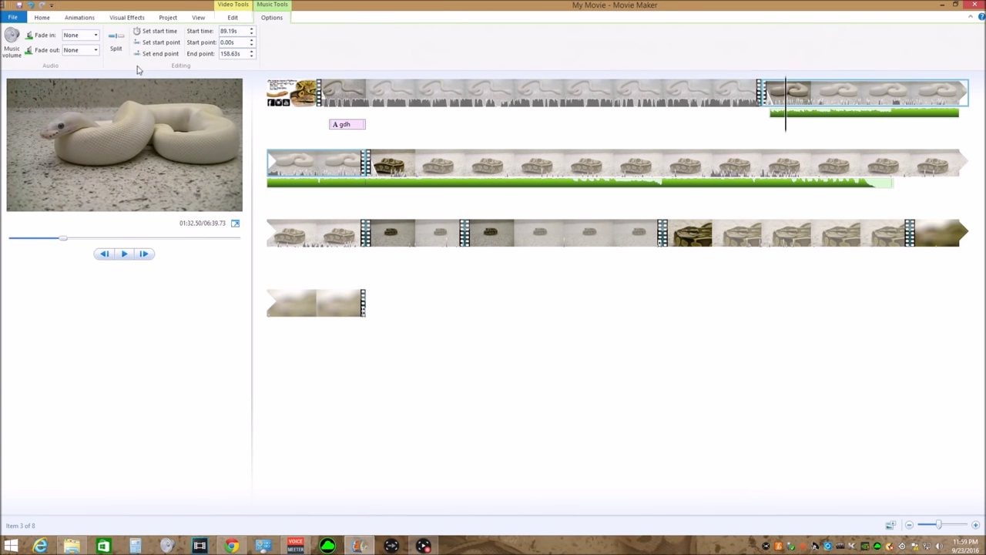
{"action": "left_click", "coordinate": [79, 18]}
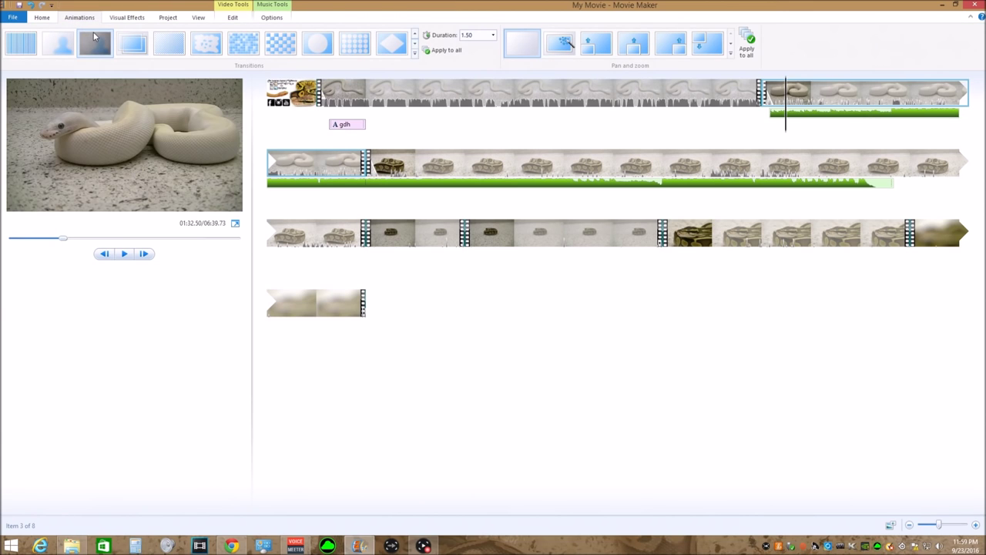
{"action": "left_click", "coordinate": [414, 43]}
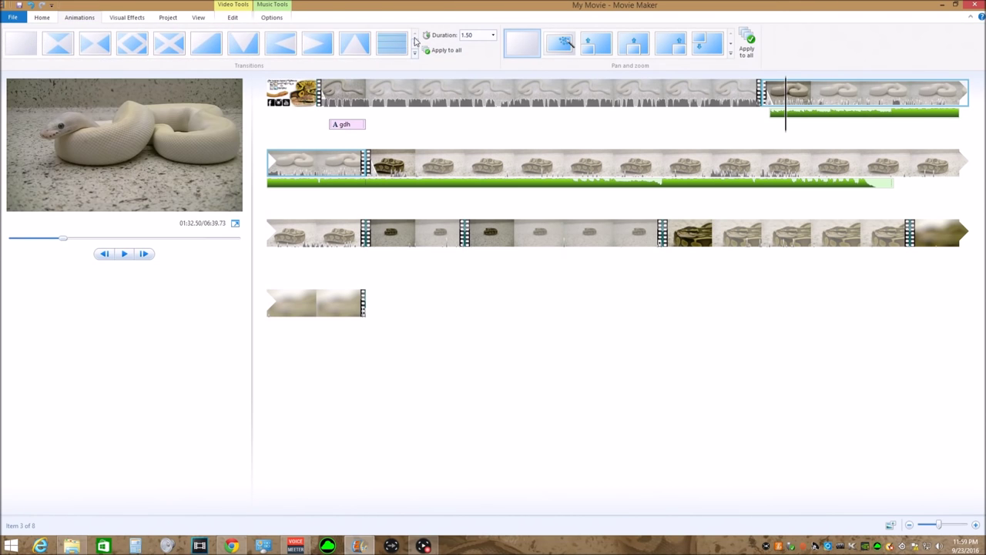
{"action": "left_click", "coordinate": [23, 45]}
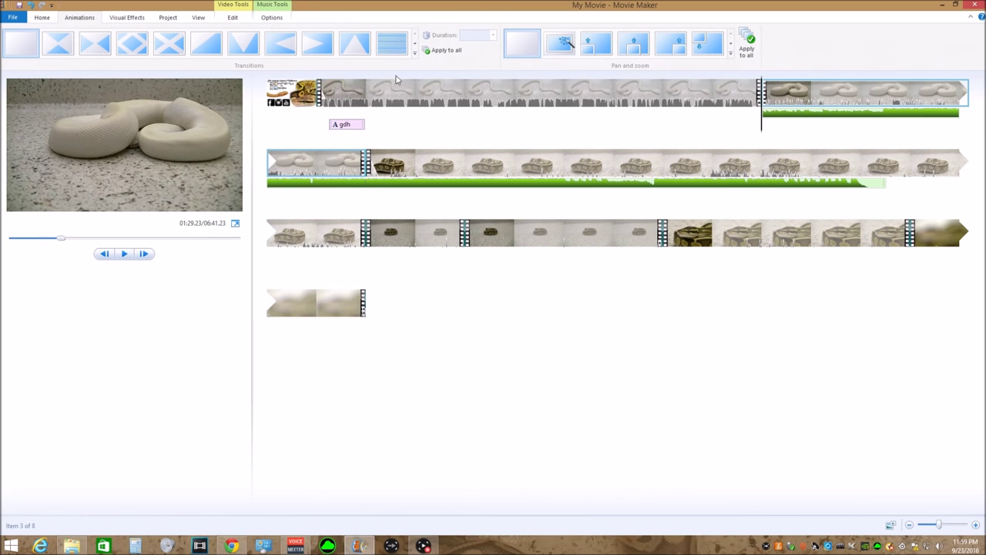
Step: Play the second white snake clip to 1:34.13, split it there and delete the front piece showing the hand
{"action": "key", "text": "space"}
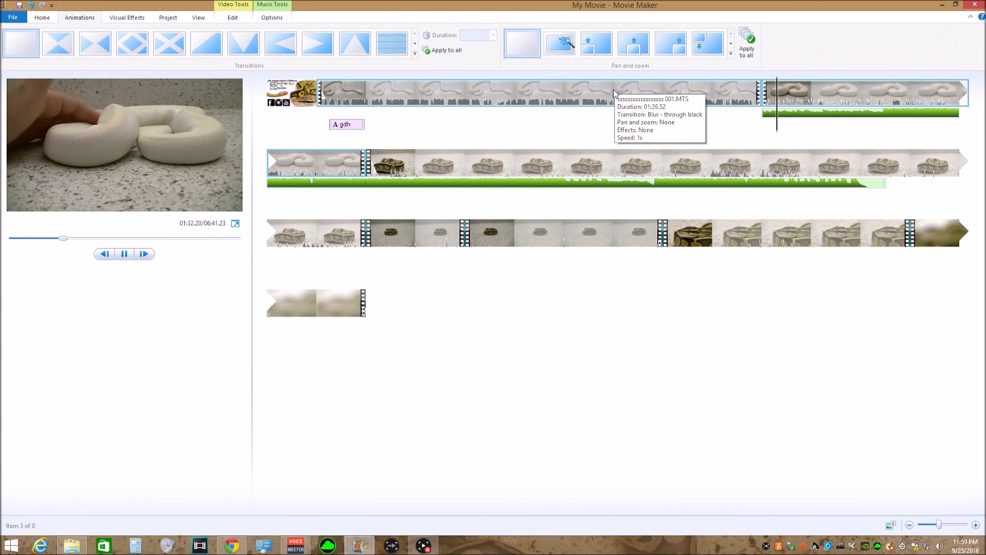
{"action": "key", "text": "space"}
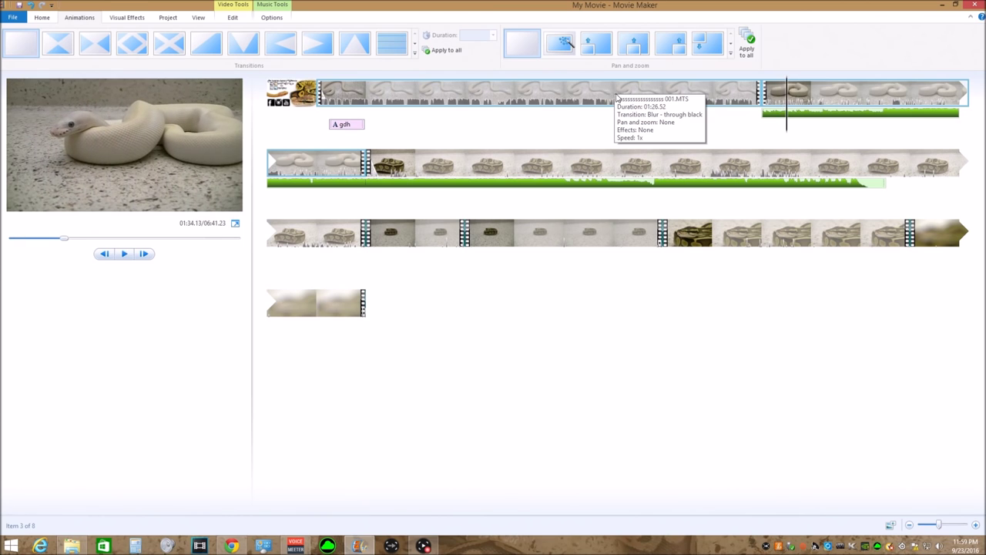
{"action": "left_click", "coordinate": [233, 17]}
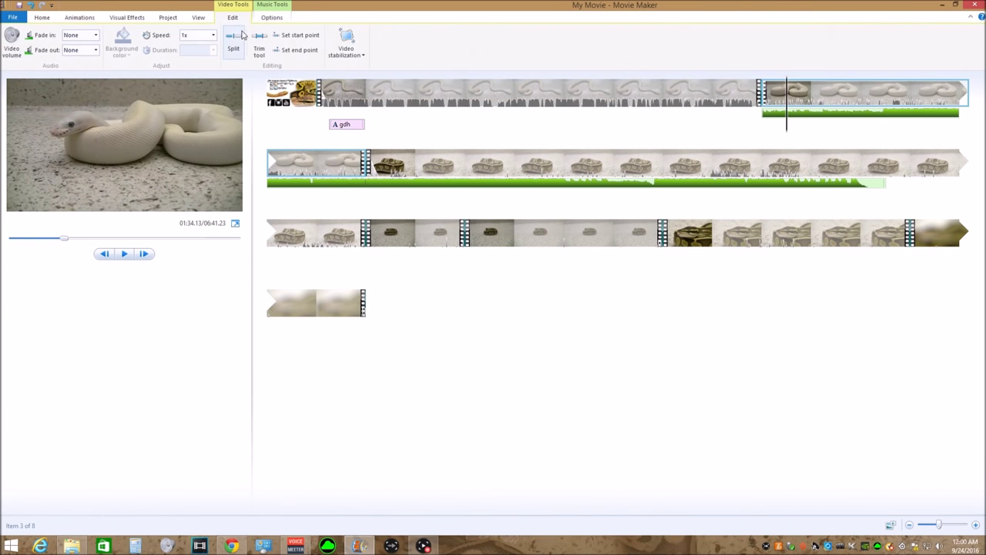
{"action": "left_click", "coordinate": [235, 39]}
{"action": "left_click", "coordinate": [766, 105]}
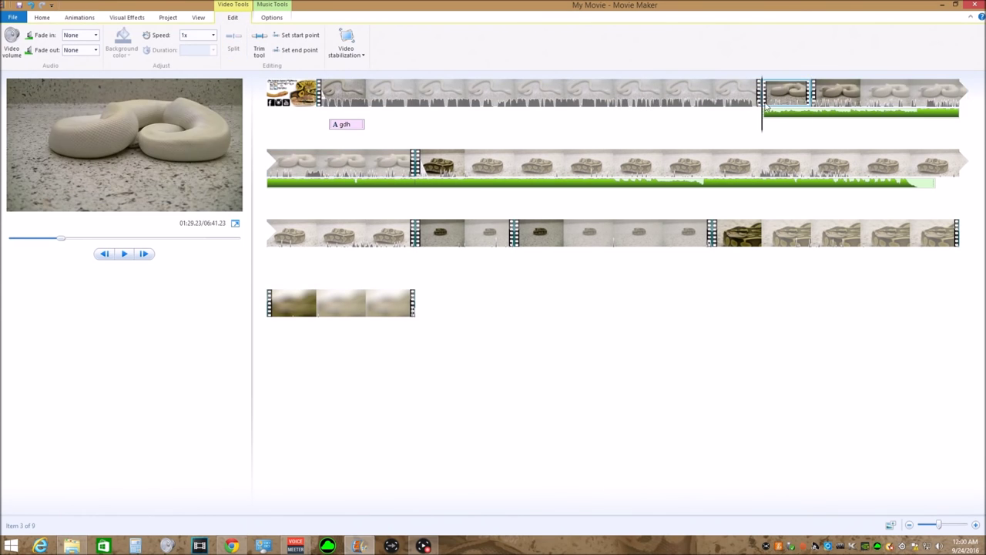
{"action": "key", "text": "Delete"}
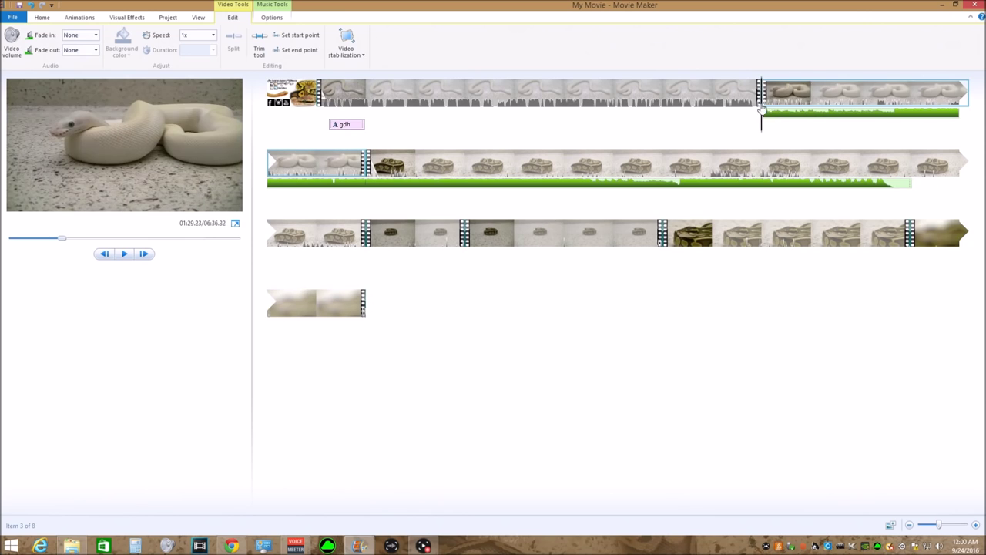
Step: Apply the Blur - through black transition to the shortened second white snake clip and adjust that clip's video volume
{"action": "left_click", "coordinate": [77, 17]}
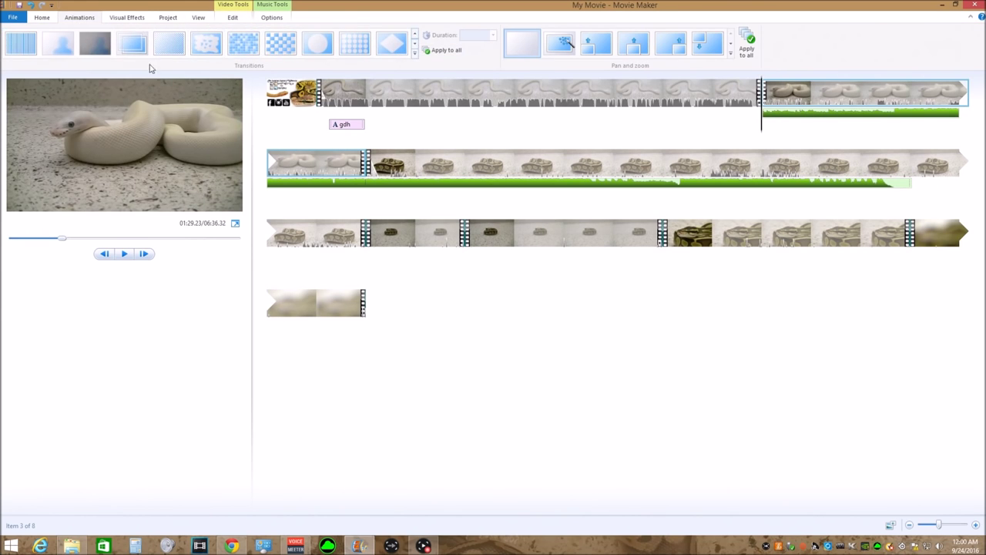
{"action": "left_click", "coordinate": [95, 43]}
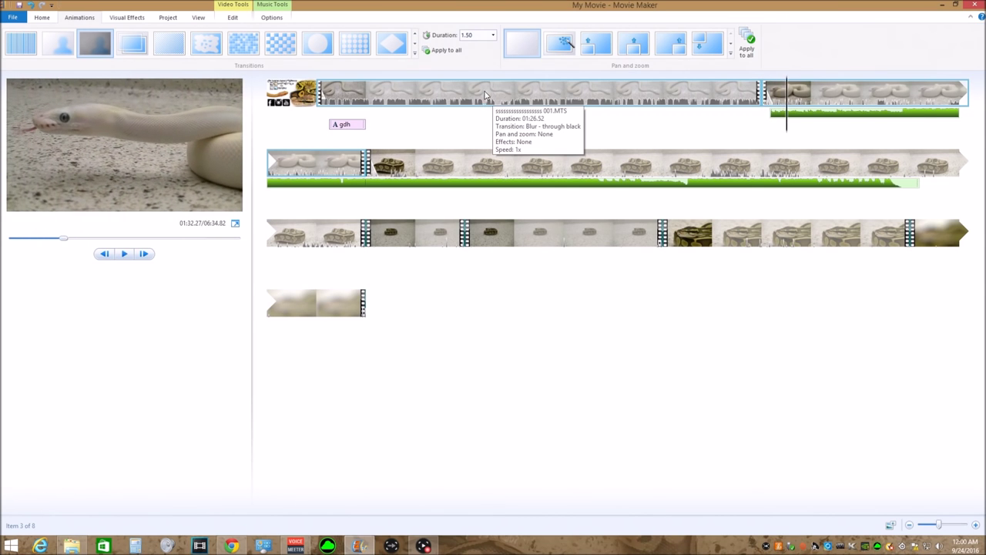
{"action": "left_click", "coordinate": [784, 95]}
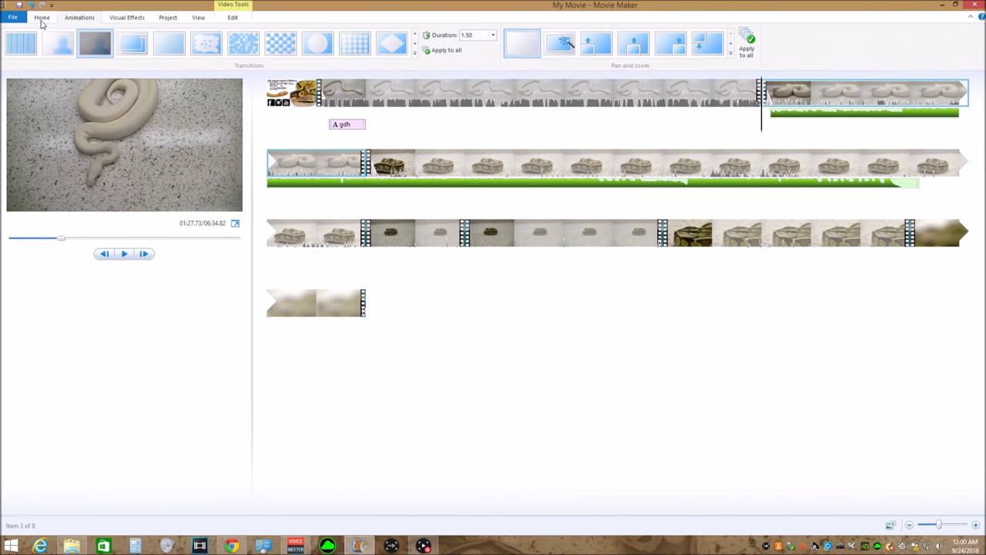
{"action": "left_click", "coordinate": [42, 21]}
{"action": "left_click", "coordinate": [235, 21]}
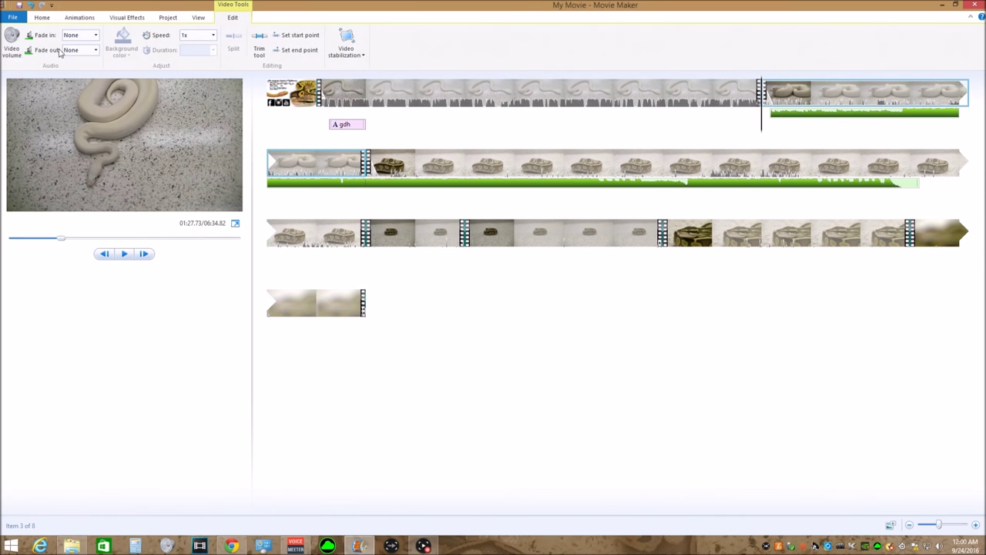
{"action": "left_click", "coordinate": [12, 40]}
{"action": "key", "text": "space"}
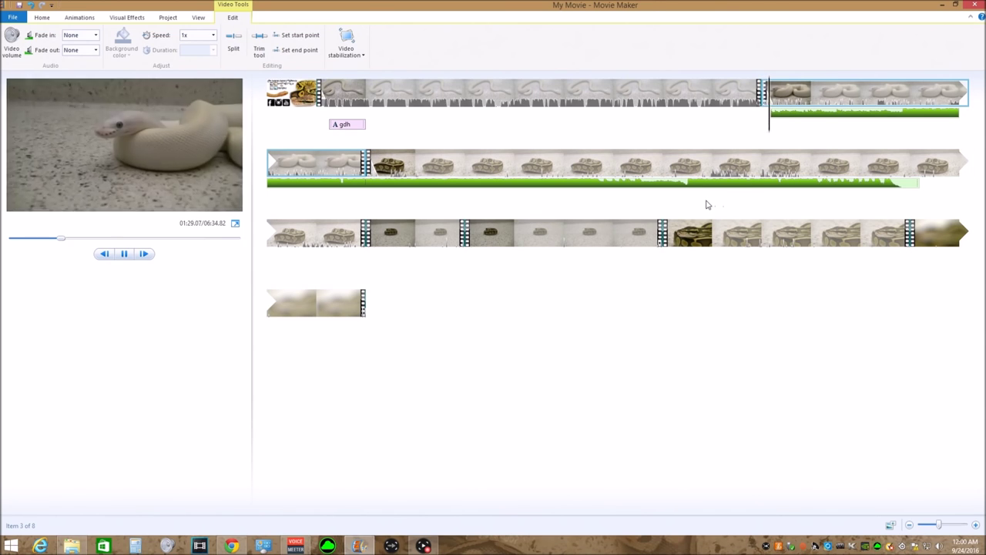
Step: Set the gdh caption's text duration to 1500 seconds so it spans the rest of the movie
{"action": "left_click", "coordinate": [345, 129]}
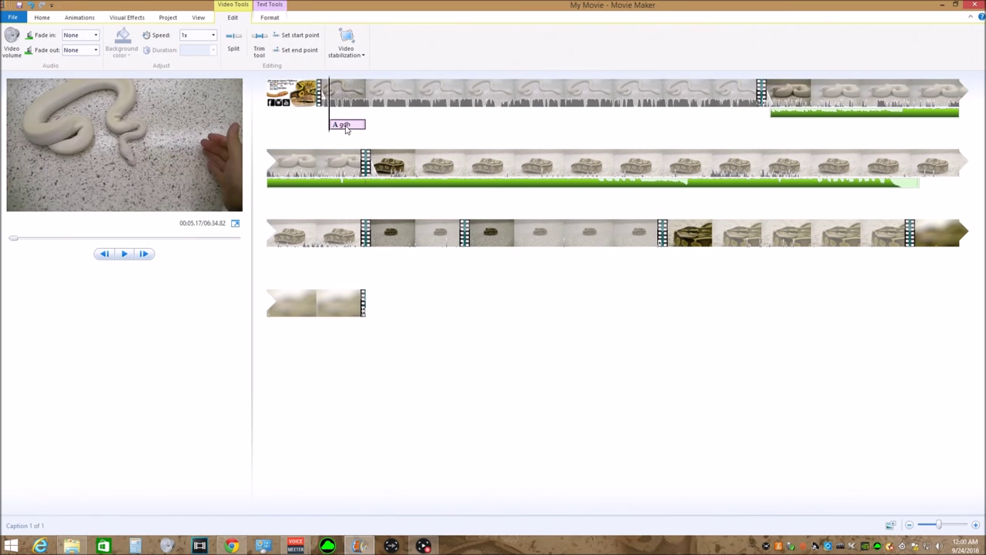
{"action": "left_click", "coordinate": [268, 17]}
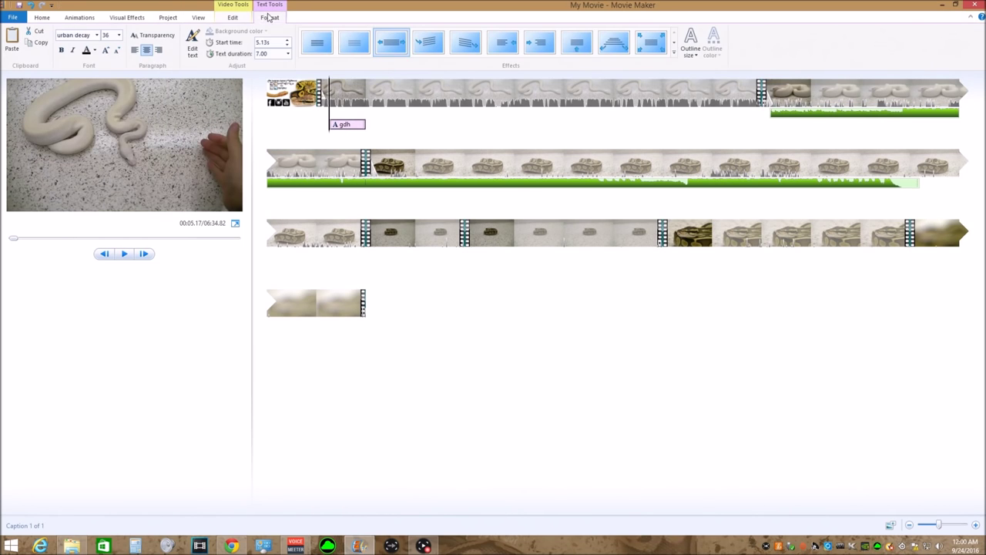
{"action": "key", "text": "space"}
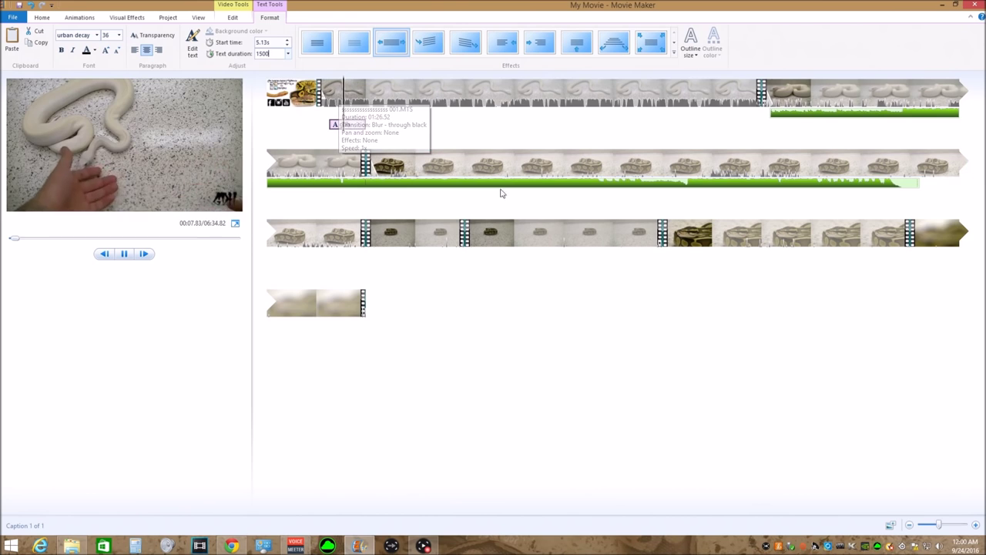
{"action": "key", "text": "Return"}
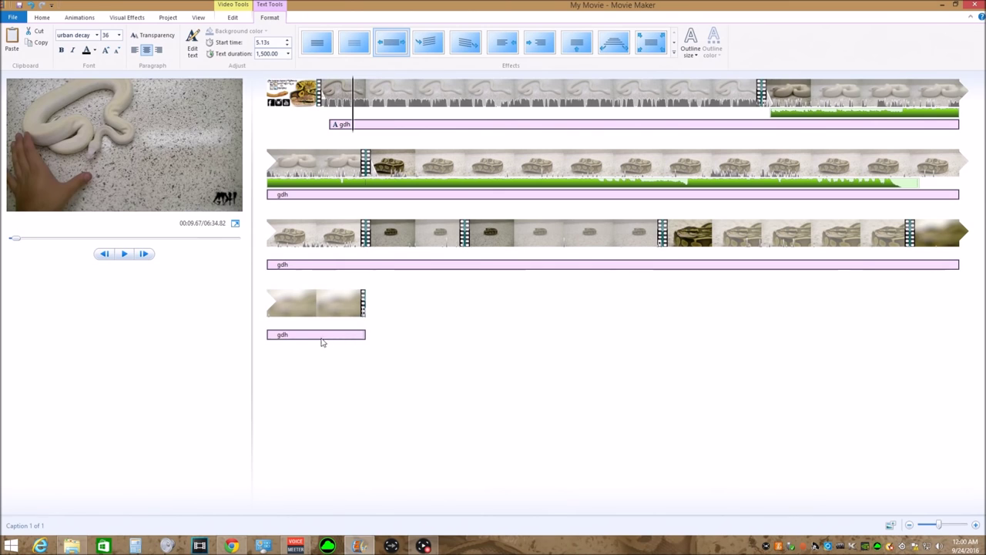
Step: Play the second white snake clip from its beginning to find where the hand comes back into frame
{"action": "left_click", "coordinate": [767, 85]}
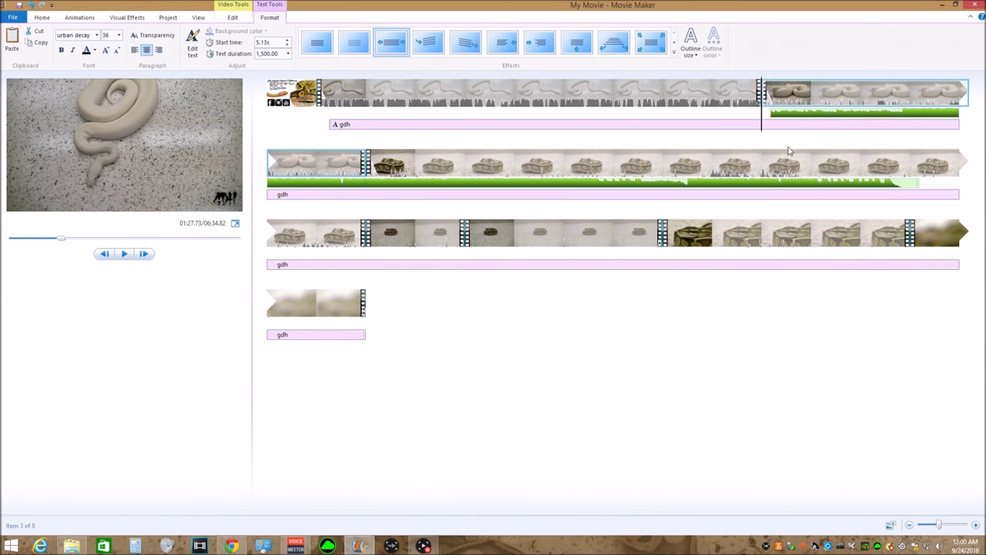
{"action": "key", "text": "space"}
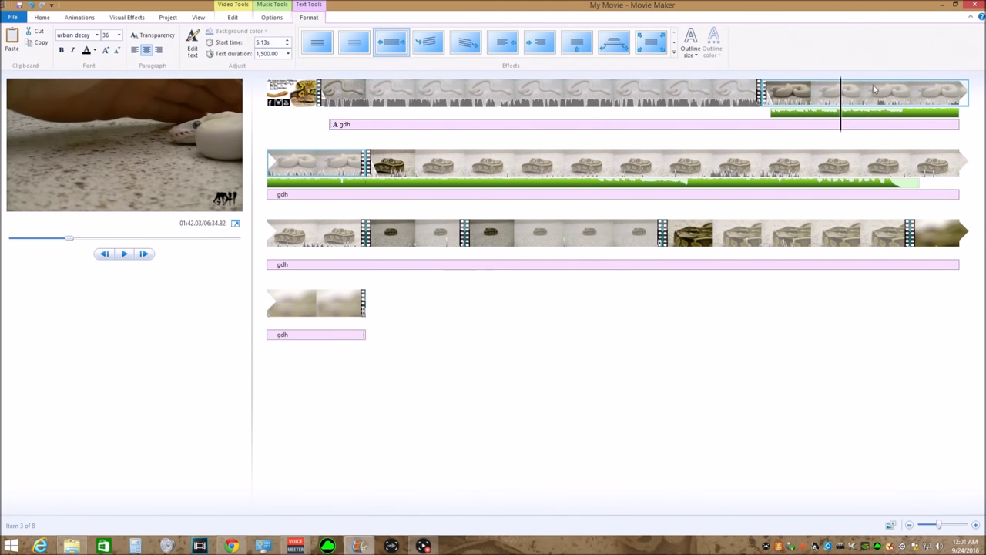
{"action": "left_click", "coordinate": [826, 102]}
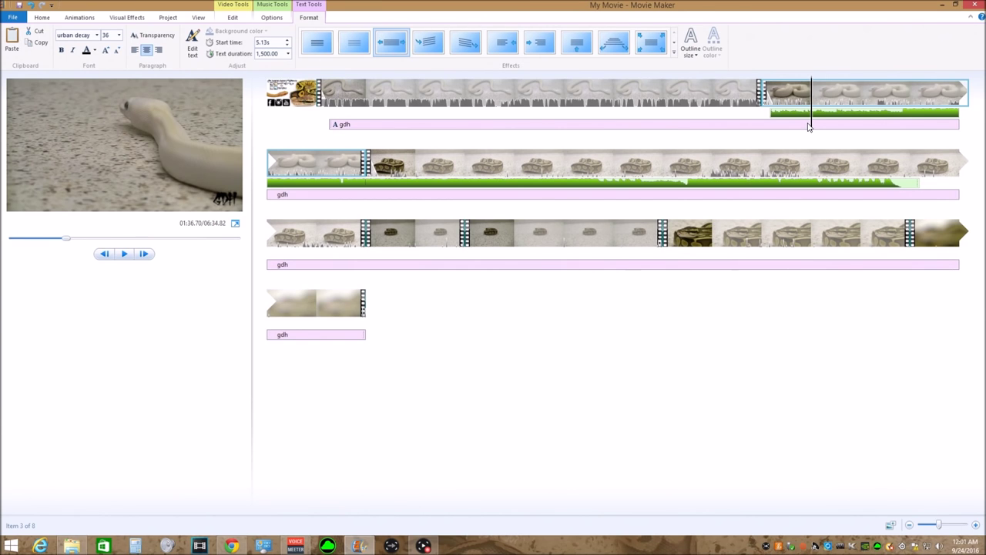
{"action": "key", "text": "space"}
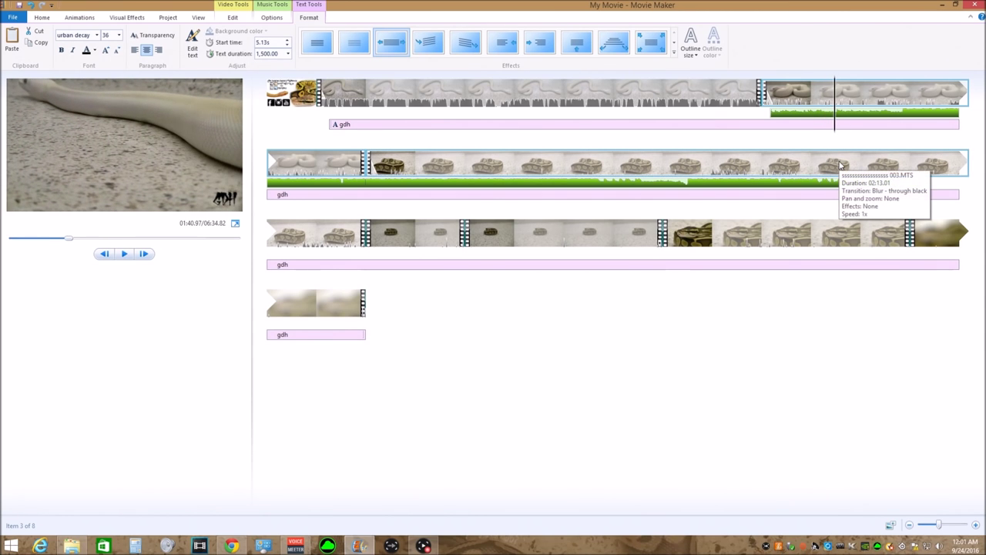
{"action": "key", "text": "space"}
{"action": "key", "text": "space"}
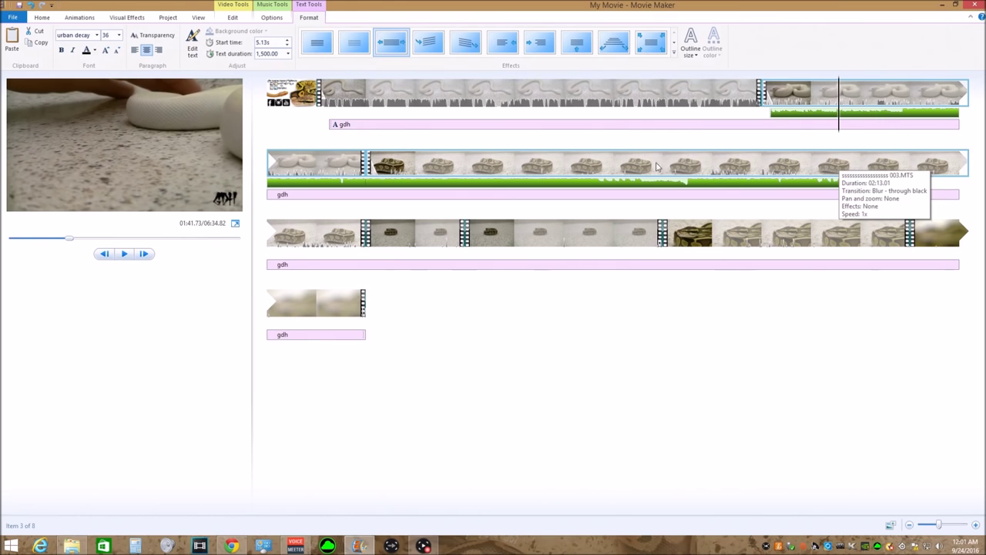
Step: Step back frame by frame to 1:41.47, just before the hand appears, and split the second white snake clip there
{"action": "left_click", "coordinate": [105, 255]}
{"action": "left_click", "coordinate": [106, 255]}
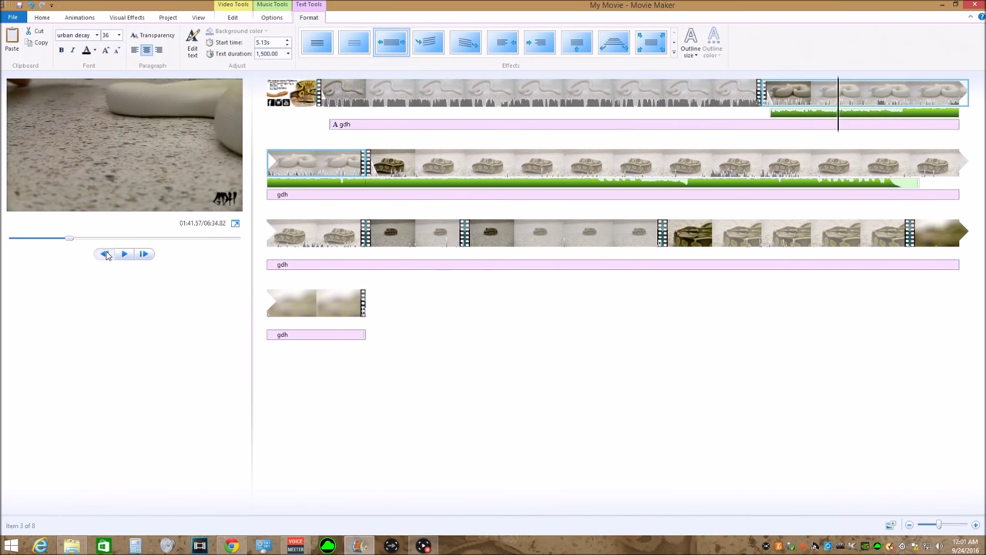
{"action": "left_click", "coordinate": [106, 255]}
{"action": "left_click", "coordinate": [105, 255]}
{"action": "left_click", "coordinate": [105, 255]}
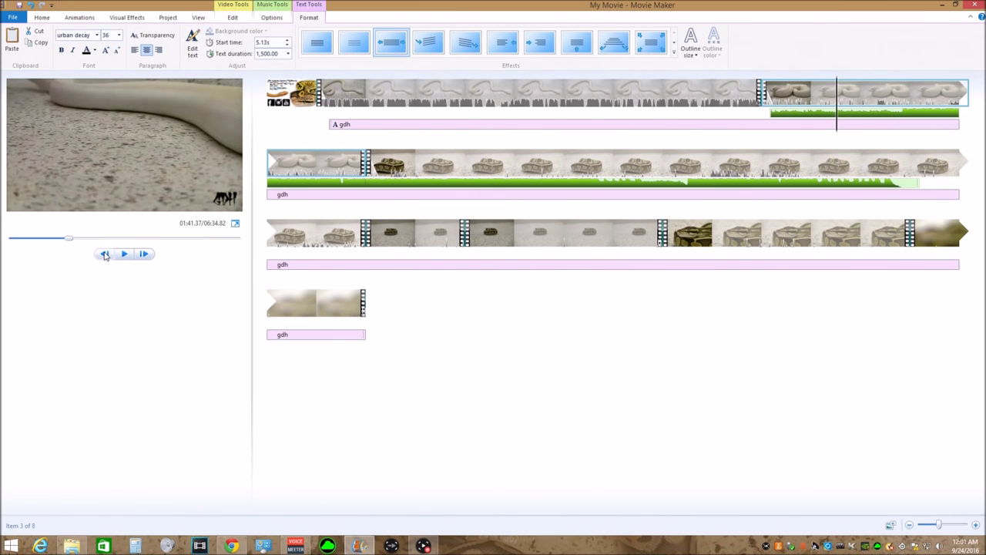
{"action": "left_click", "coordinate": [123, 254]}
{"action": "left_click", "coordinate": [124, 253]}
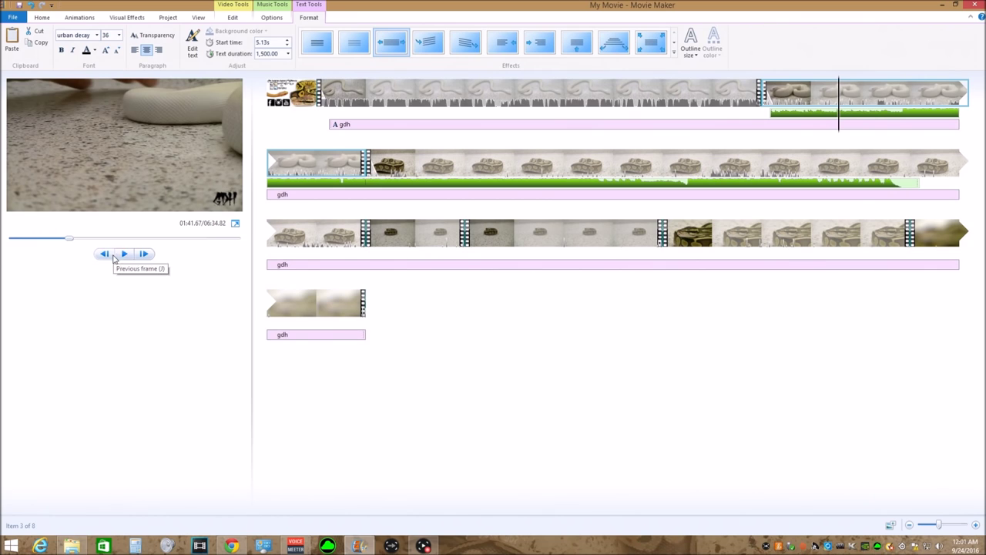
{"action": "left_click", "coordinate": [105, 255]}
{"action": "left_click", "coordinate": [106, 255]}
{"action": "left_click", "coordinate": [106, 255]}
{"action": "left_click", "coordinate": [106, 255]}
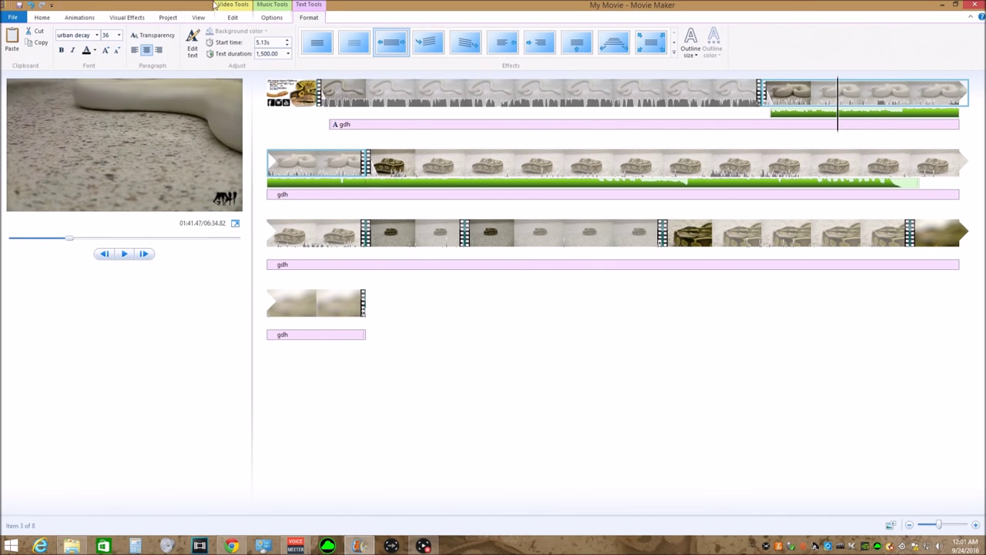
{"action": "left_click", "coordinate": [232, 17]}
{"action": "left_click", "coordinate": [233, 42]}
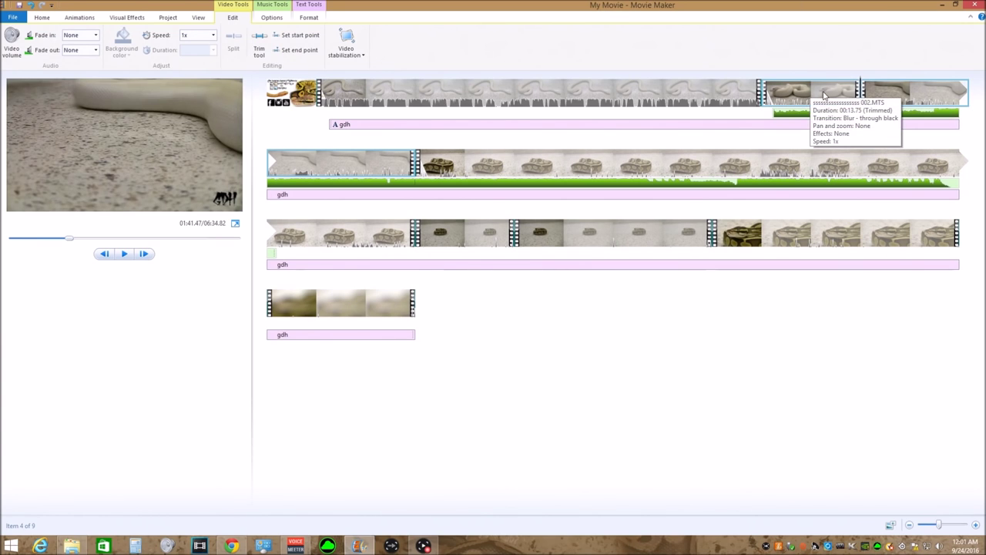
Step: Preview the white snake piece after the split and delete that piece
{"action": "key", "text": "space"}
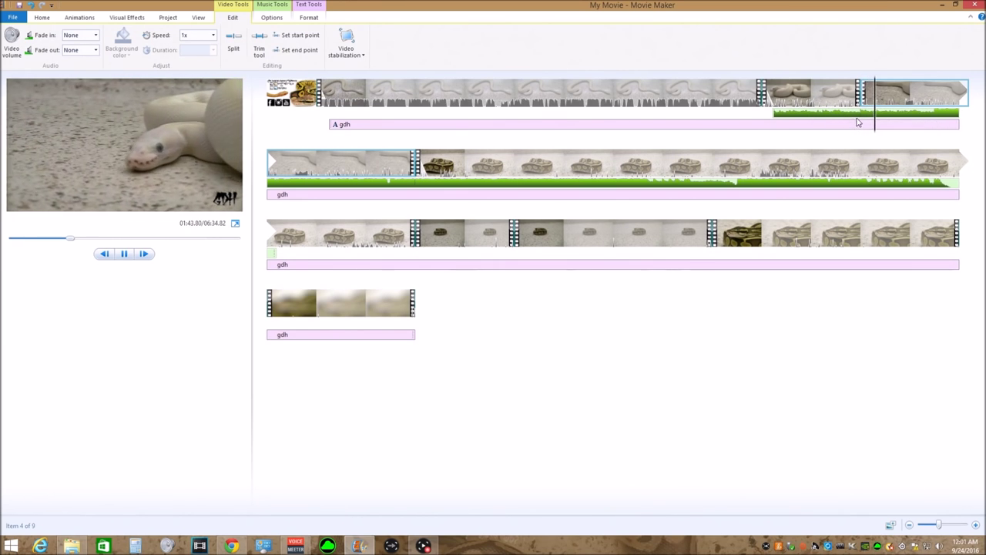
{"action": "left_click", "coordinate": [886, 121]}
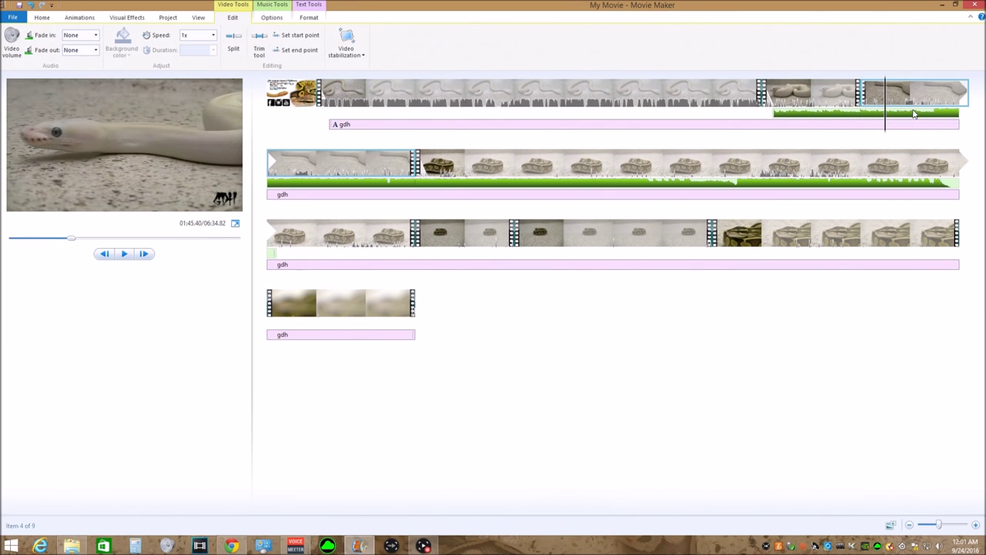
{"action": "key", "text": "Delete"}
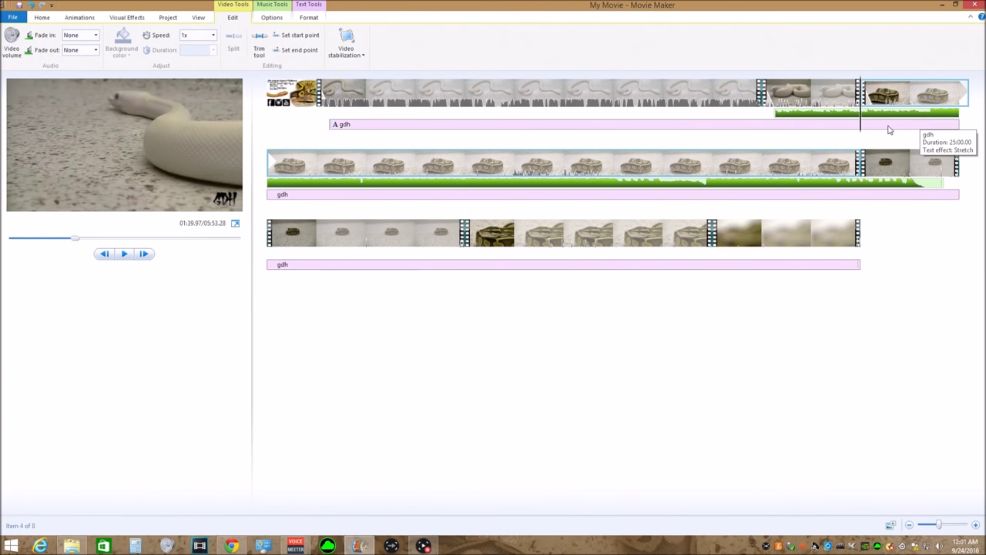
Step: Play the transition from the white snake clip into the patterned snake clip and check the patterned clip's video volume
{"action": "key", "text": "space"}
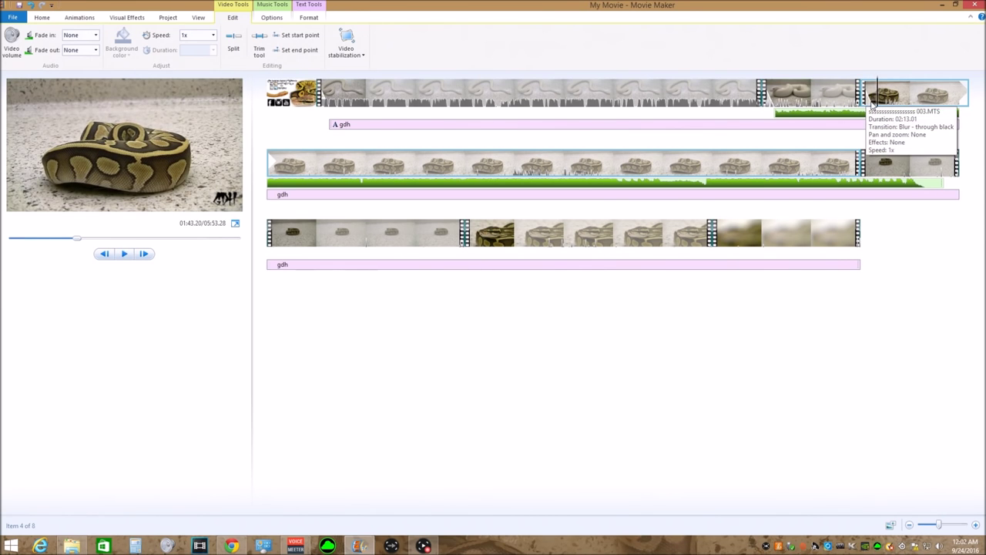
{"action": "left_click", "coordinate": [808, 96]}
{"action": "key", "text": "space"}
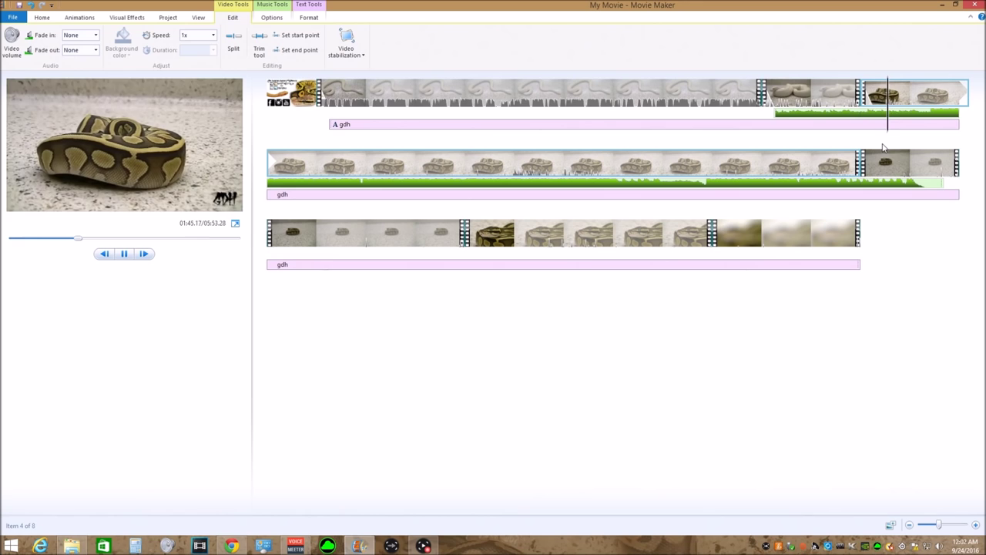
{"action": "key", "text": "space"}
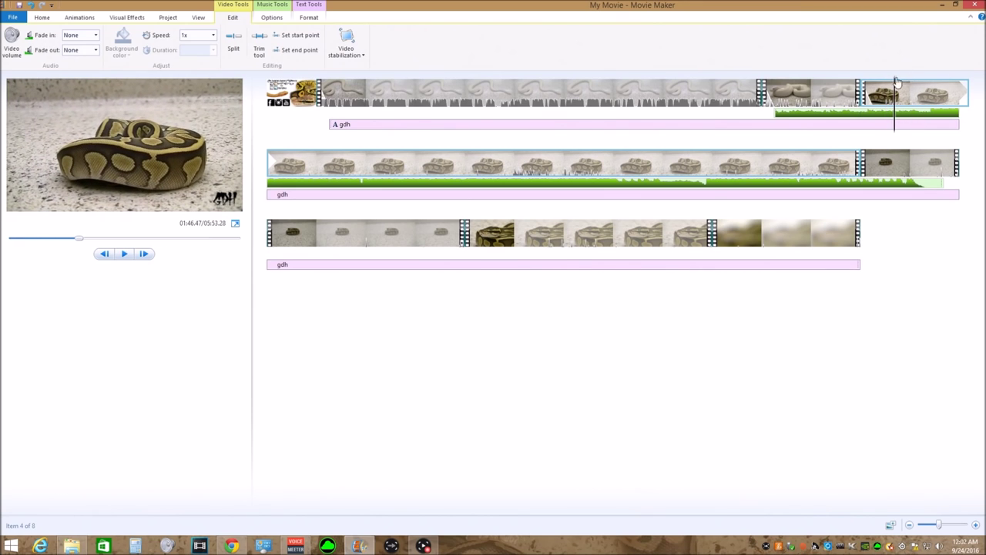
{"action": "left_click", "coordinate": [9, 40]}
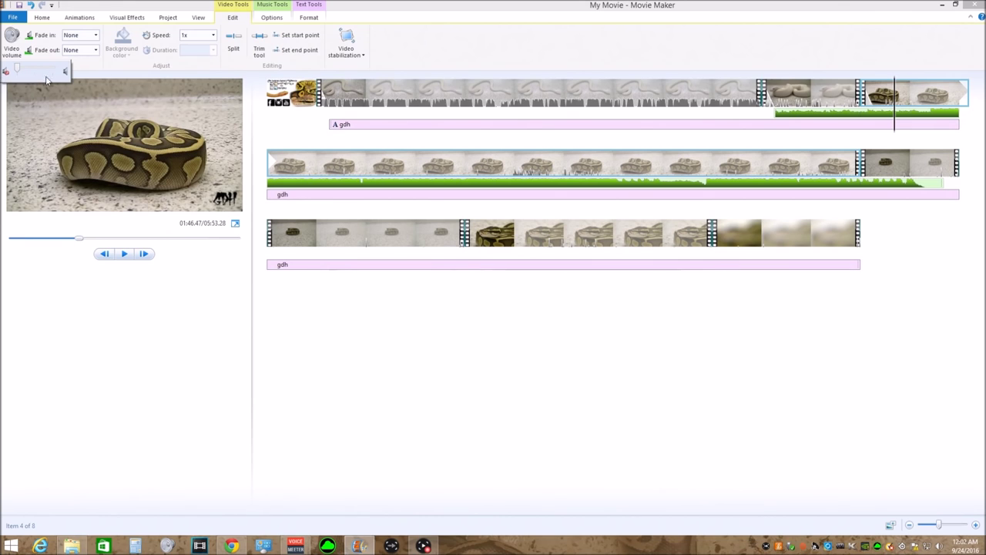
Step: Play through the patterned snake clip's opening, split the clip at 1:55.30 and delete the front piece
{"action": "left_click", "coordinate": [123, 255]}
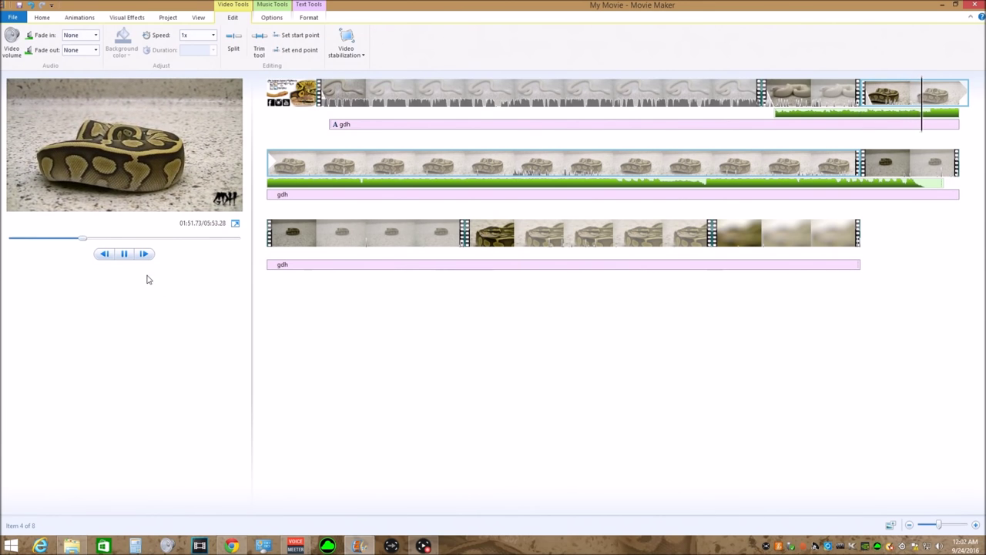
{"action": "left_click", "coordinate": [289, 169]}
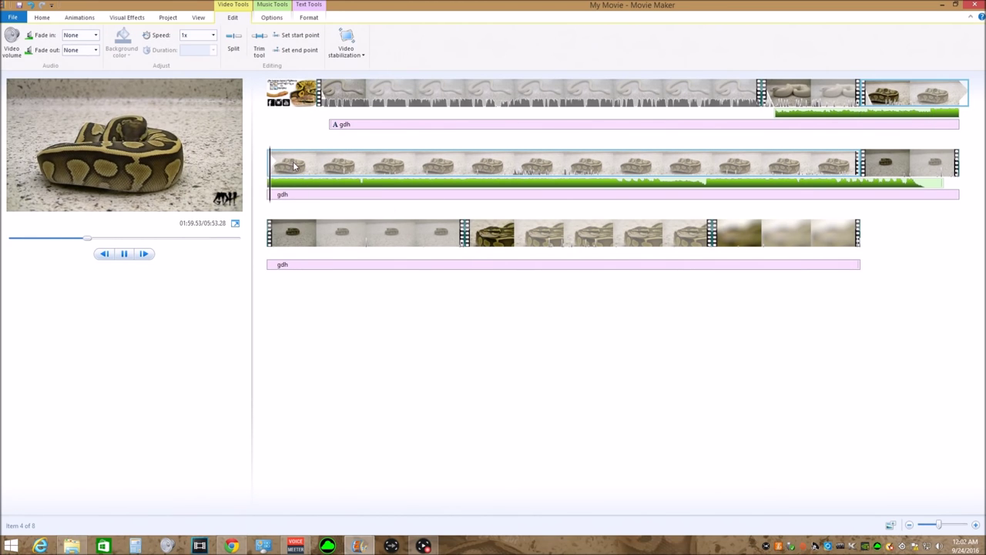
{"action": "key", "text": "space"}
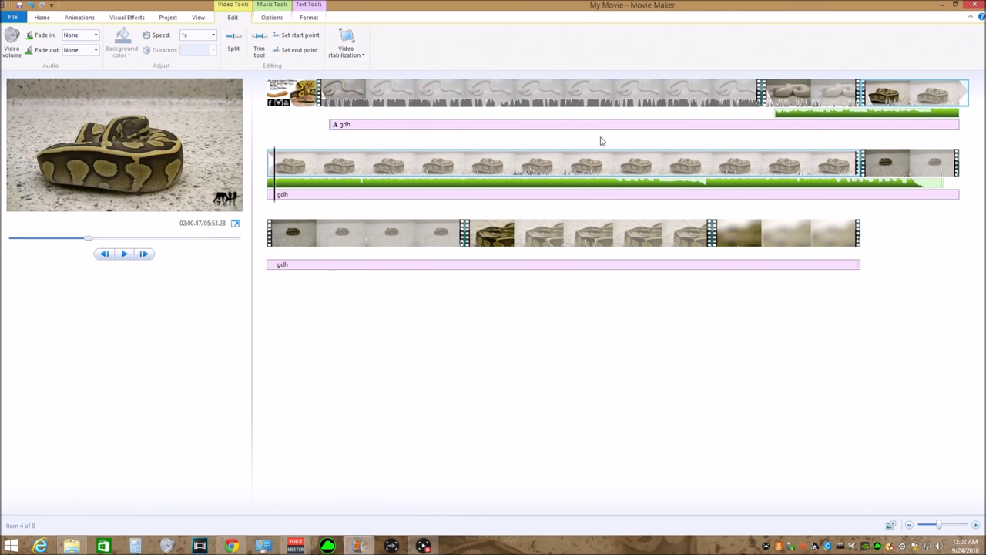
{"action": "left_click", "coordinate": [909, 96]}
{"action": "key", "text": "space"}
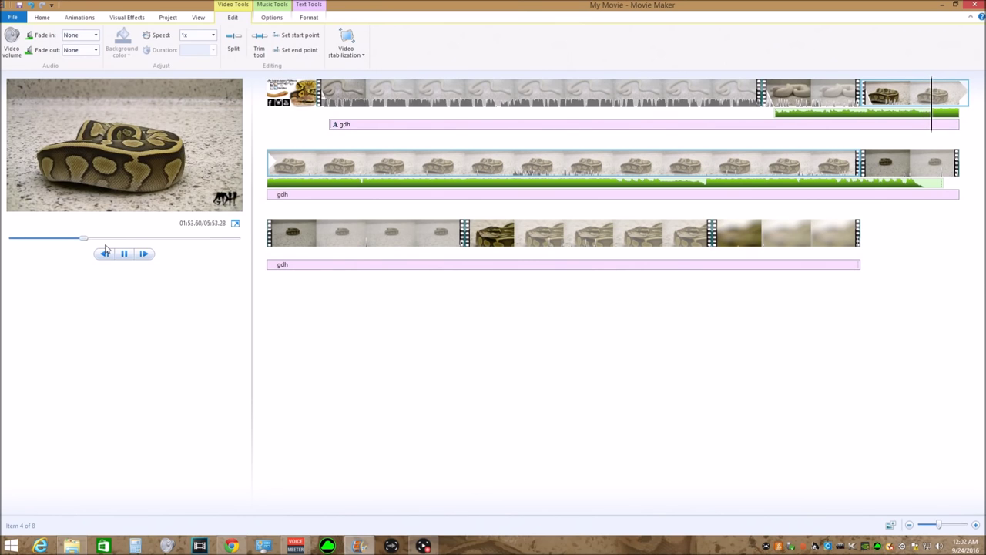
{"action": "key", "text": "space"}
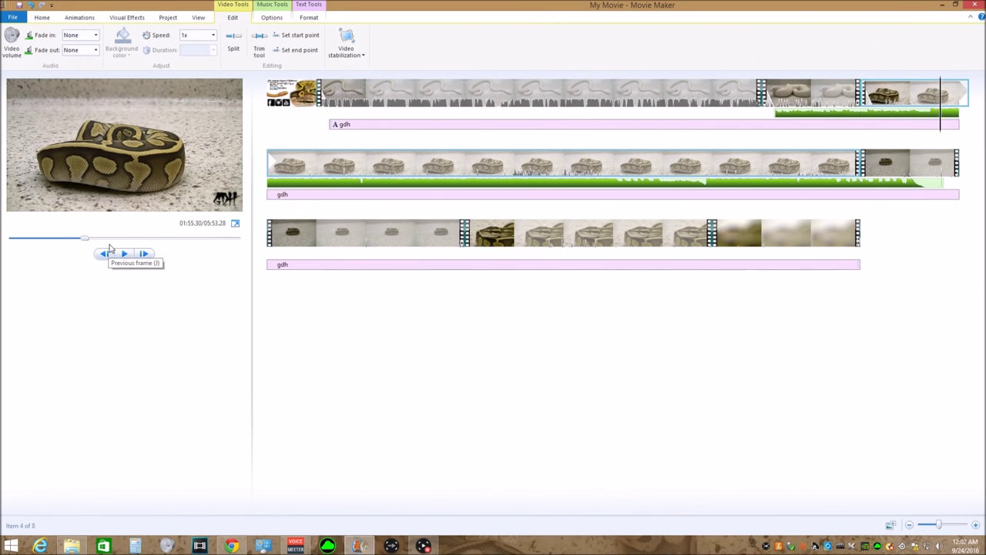
{"action": "left_click", "coordinate": [234, 42]}
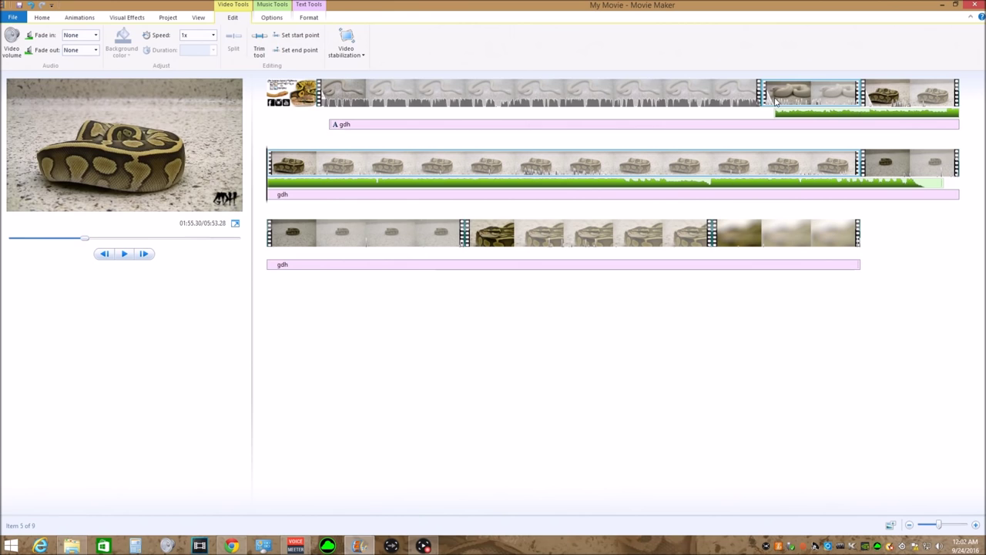
{"action": "left_click", "coordinate": [878, 93]}
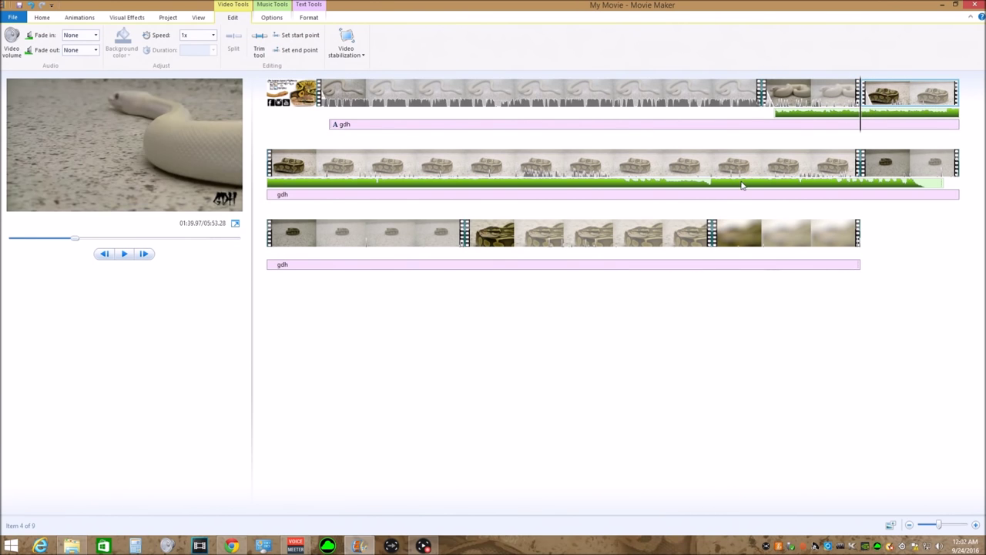
{"action": "key", "text": "Delete"}
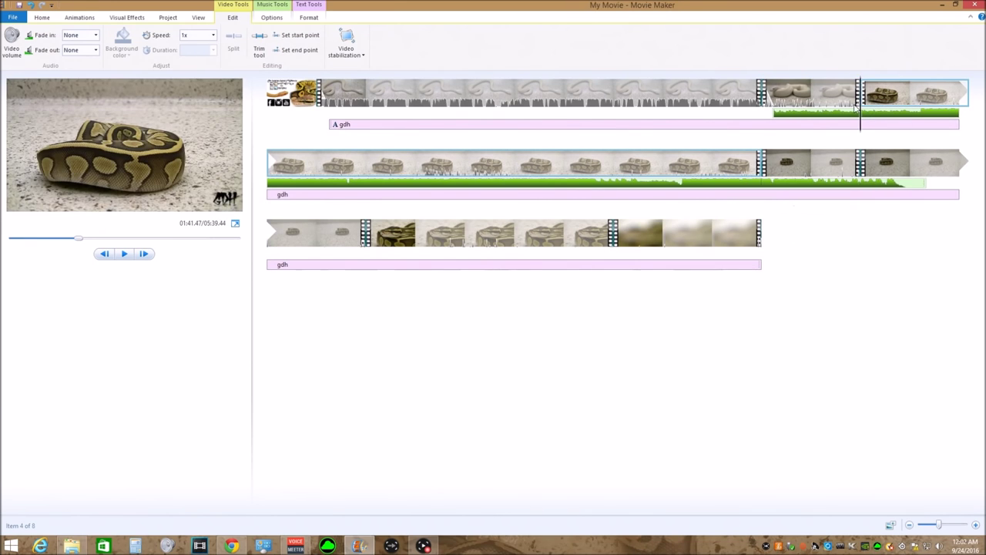
Step: Apply the Blur - through black transition to the shortened patterned snake clip
{"action": "left_click", "coordinate": [80, 17]}
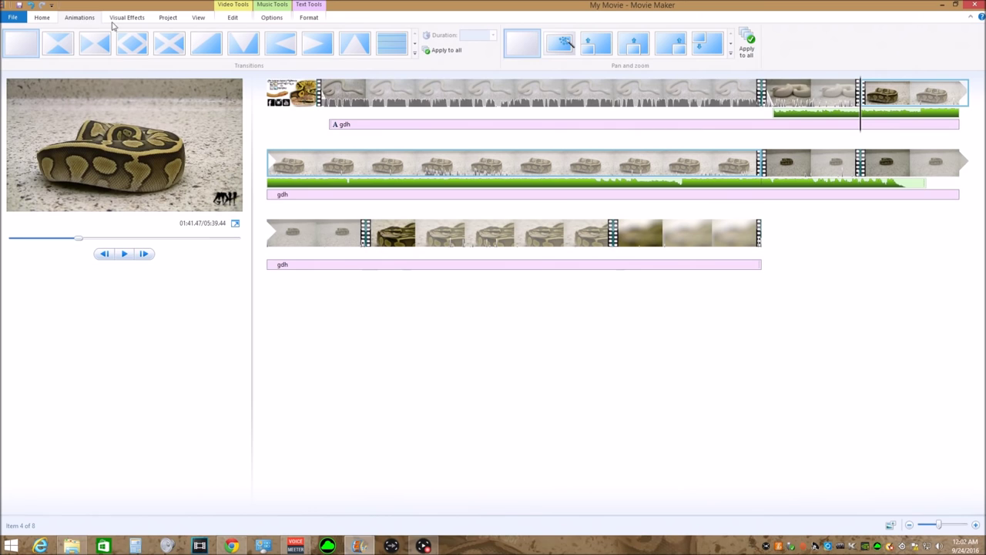
{"action": "left_click", "coordinate": [415, 44]}
{"action": "left_click", "coordinate": [95, 42]}
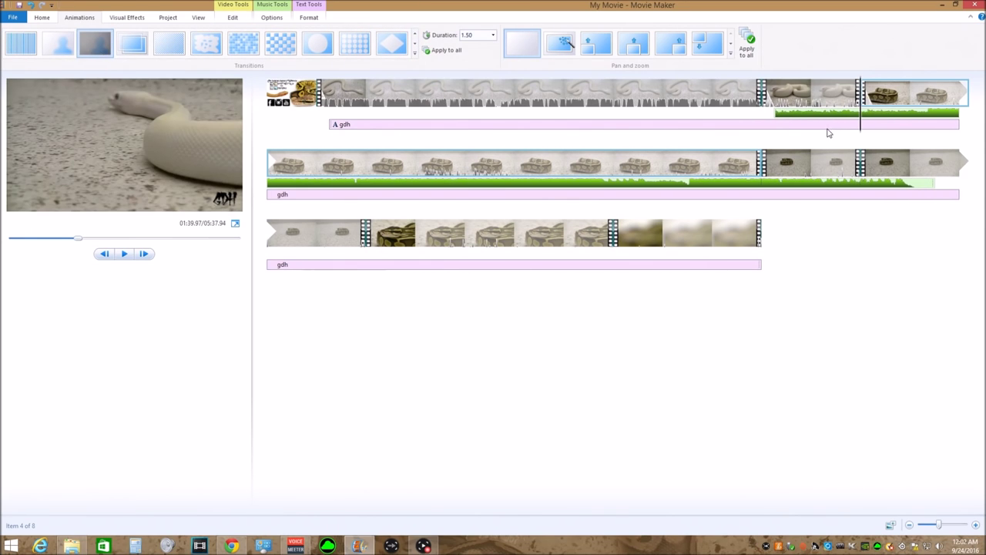
Step: Play the shortened patterned snake clip, step to 1:53.60 frame by frame and split the clip there
{"action": "key", "text": "space"}
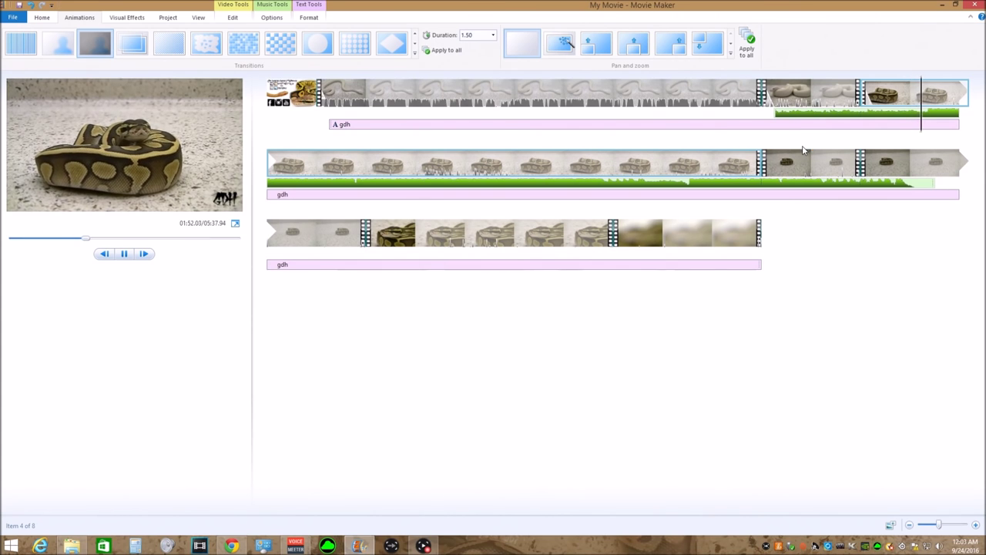
{"action": "key", "text": "space"}
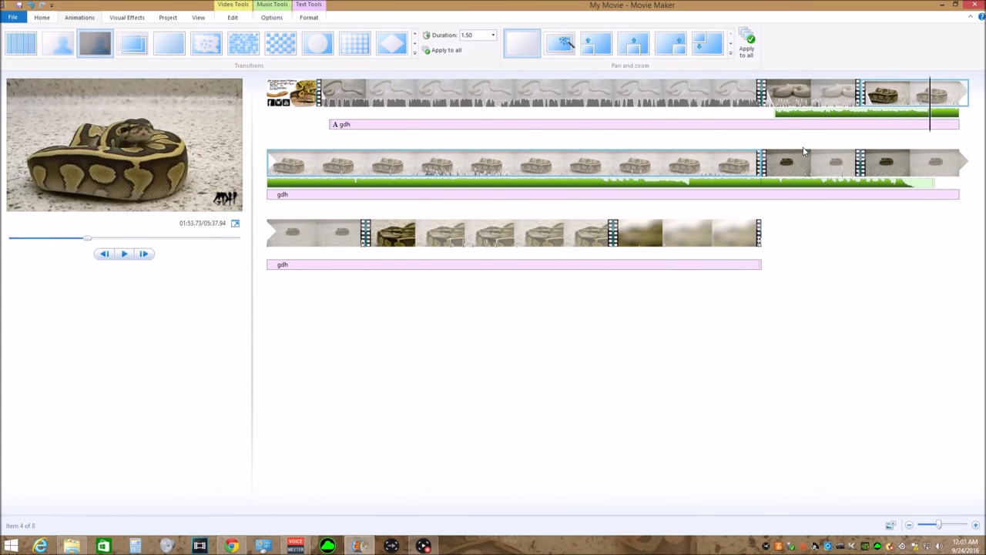
{"action": "left_click", "coordinate": [104, 254]}
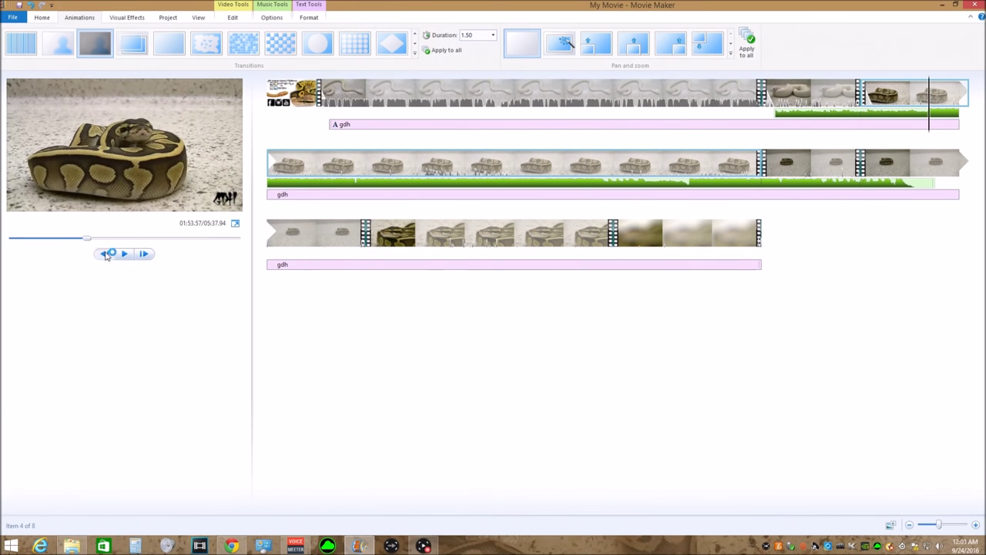
{"action": "left_click", "coordinate": [106, 257]}
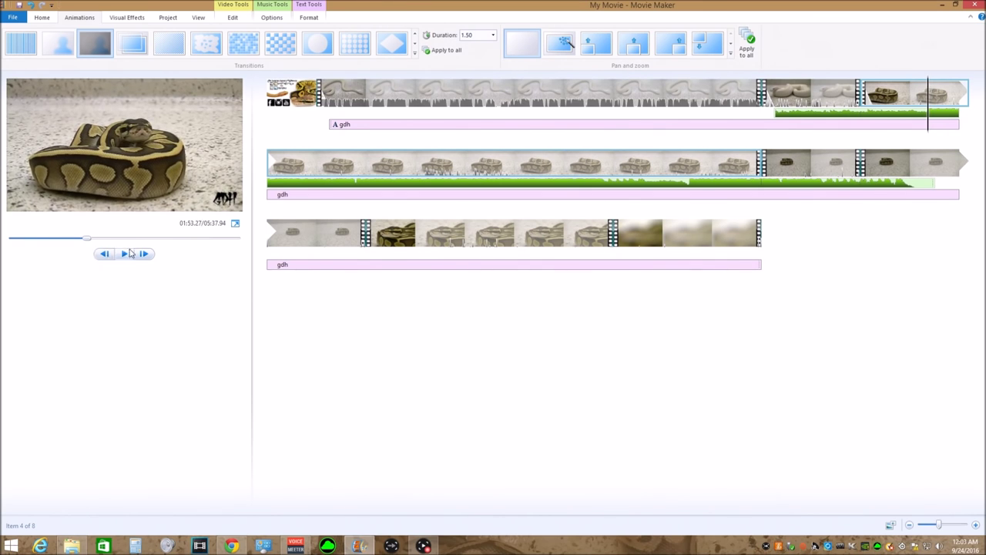
{"action": "left_click", "coordinate": [125, 254]}
{"action": "left_click", "coordinate": [125, 254]}
{"action": "left_click", "coordinate": [107, 257]}
{"action": "left_click", "coordinate": [107, 256]}
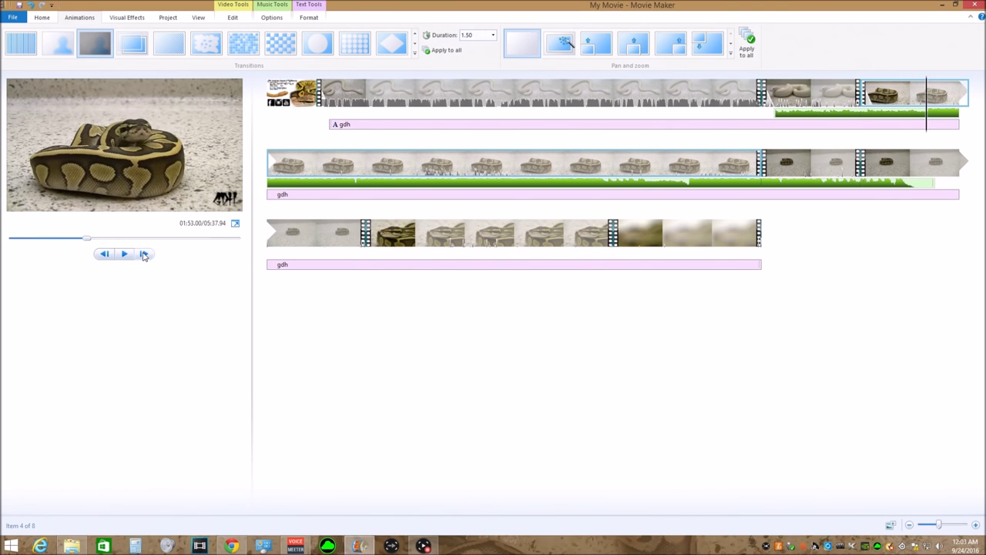
{"action": "left_click", "coordinate": [128, 255]}
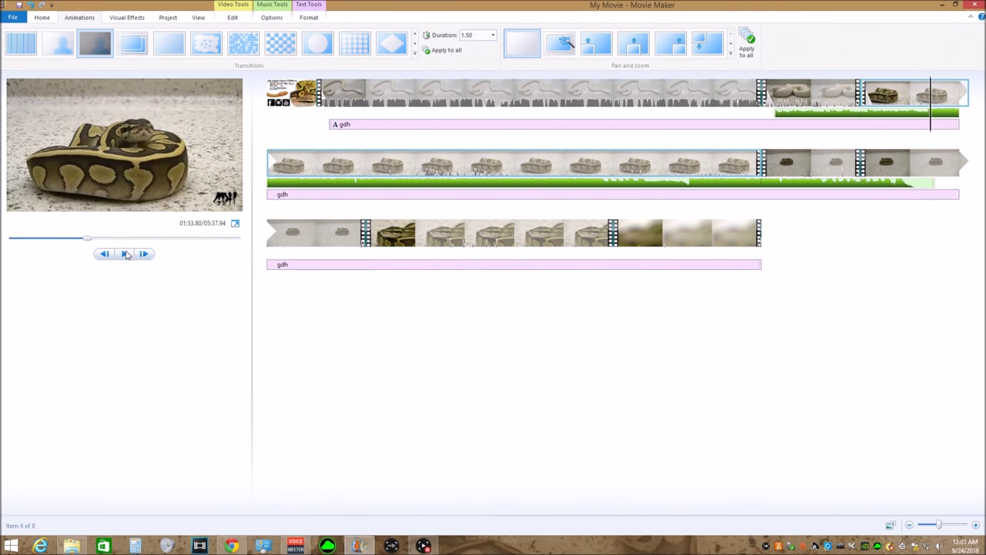
{"action": "left_click", "coordinate": [112, 258]}
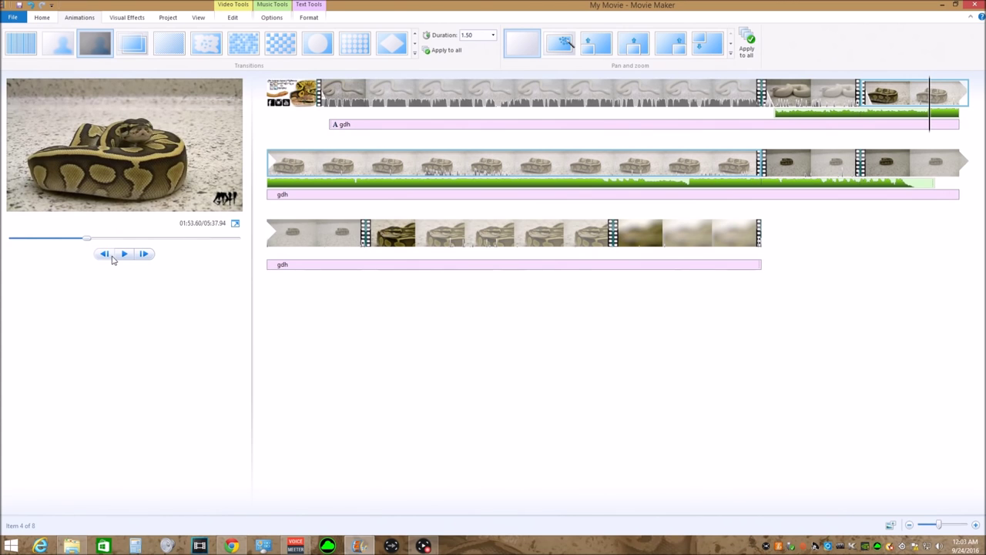
{"action": "left_click", "coordinate": [242, 17]}
{"action": "left_click", "coordinate": [234, 42]}
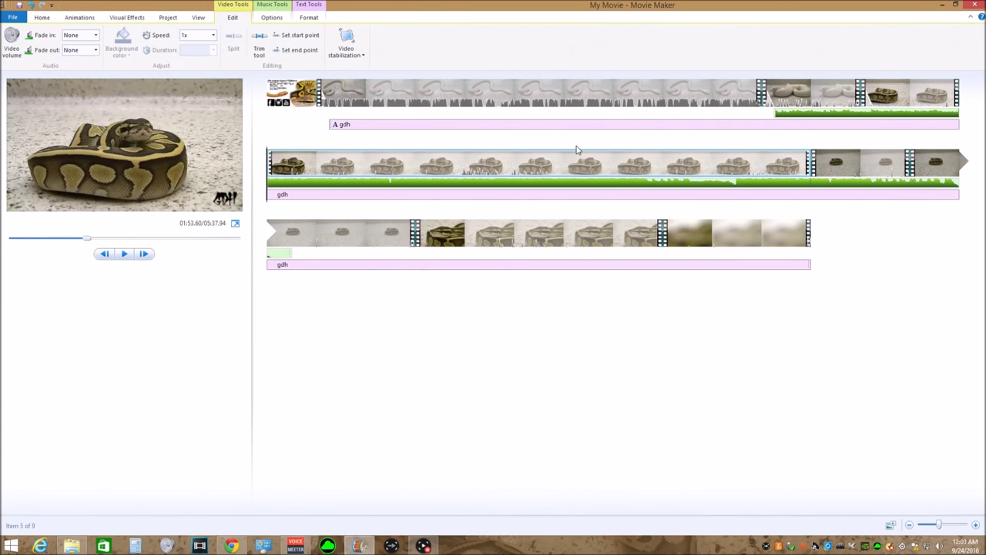
Step: Play the long patterned snake clip and look through the clips behind it for footage to use
{"action": "key", "text": "space"}
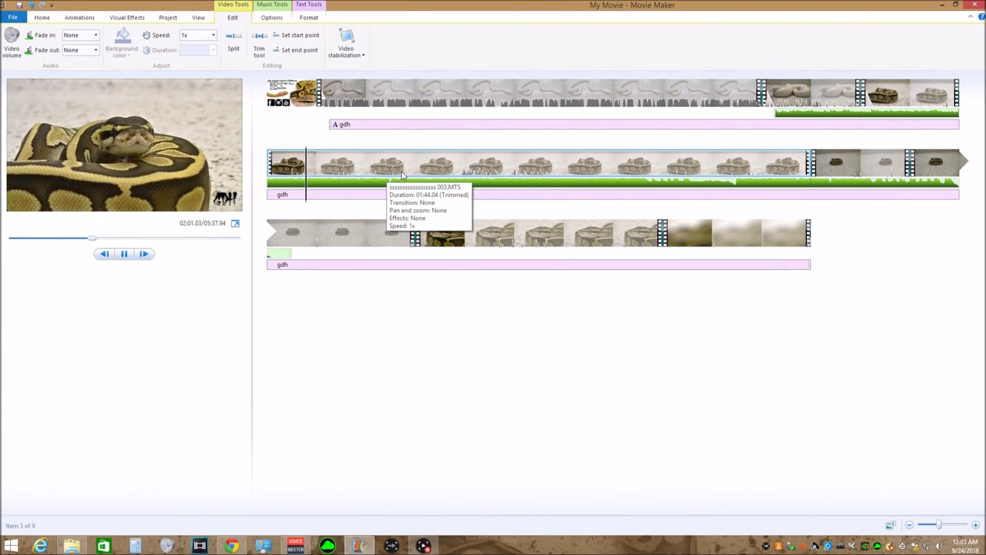
{"action": "left_click", "coordinate": [451, 235]}
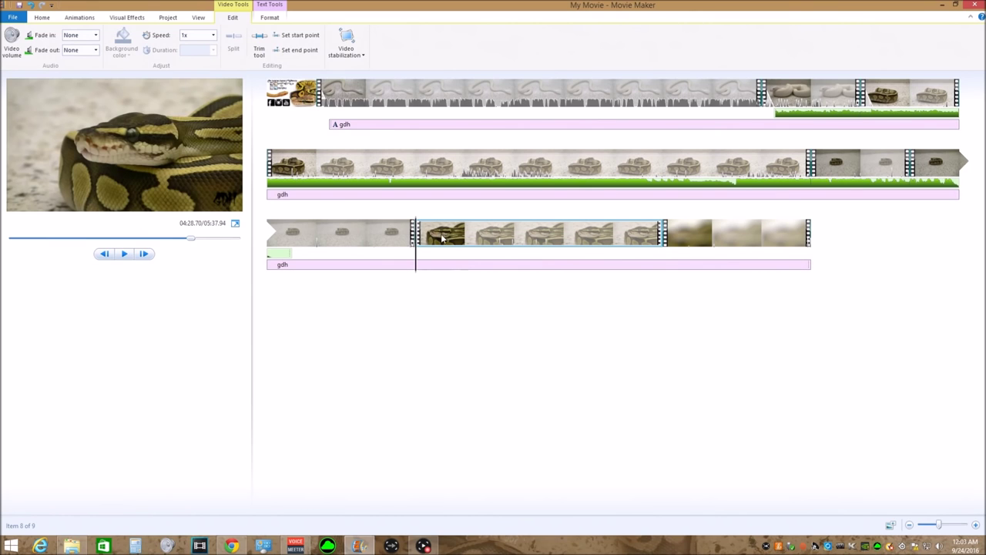
{"action": "right_click", "coordinate": [640, 245]}
{"action": "key", "text": "Escape"}
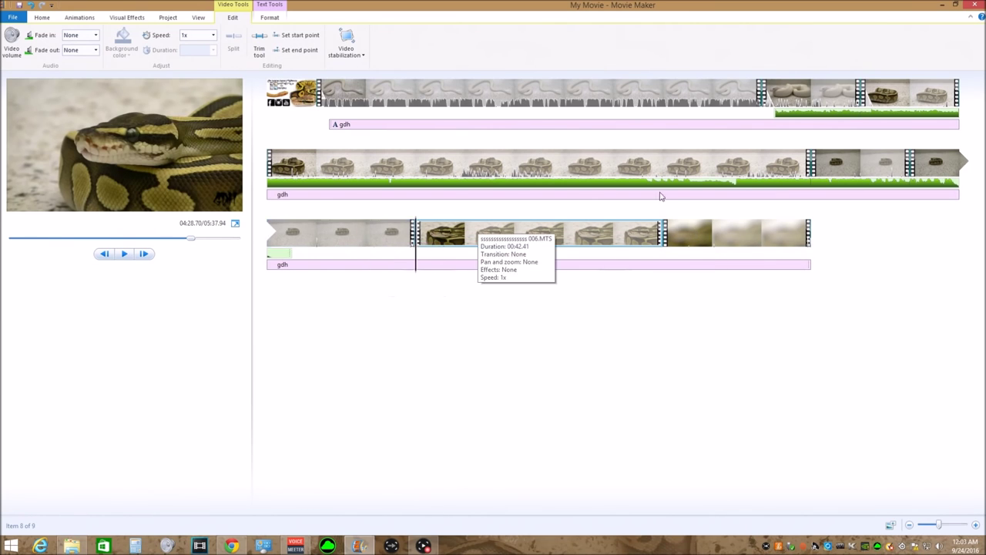
{"action": "left_click", "coordinate": [816, 166]}
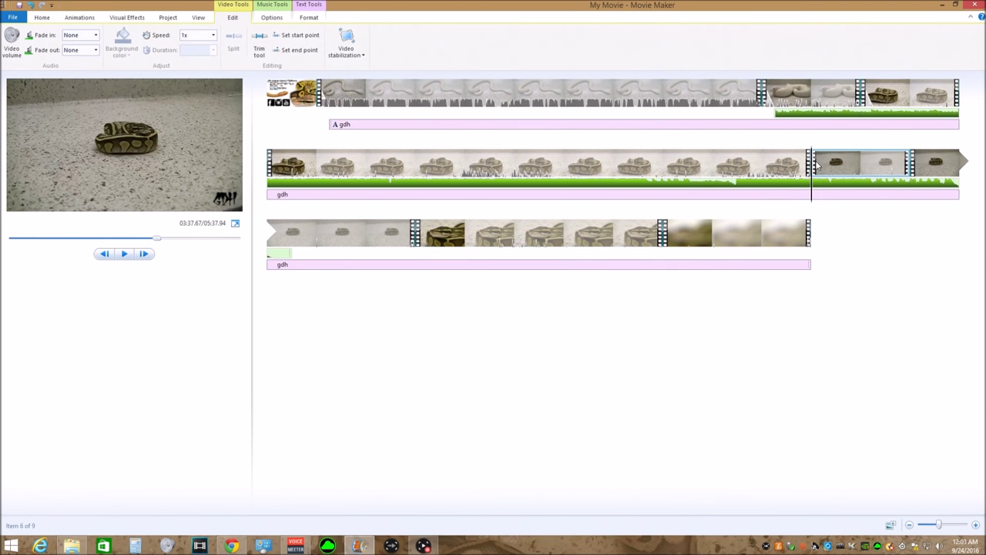
{"action": "left_click", "coordinate": [937, 168]}
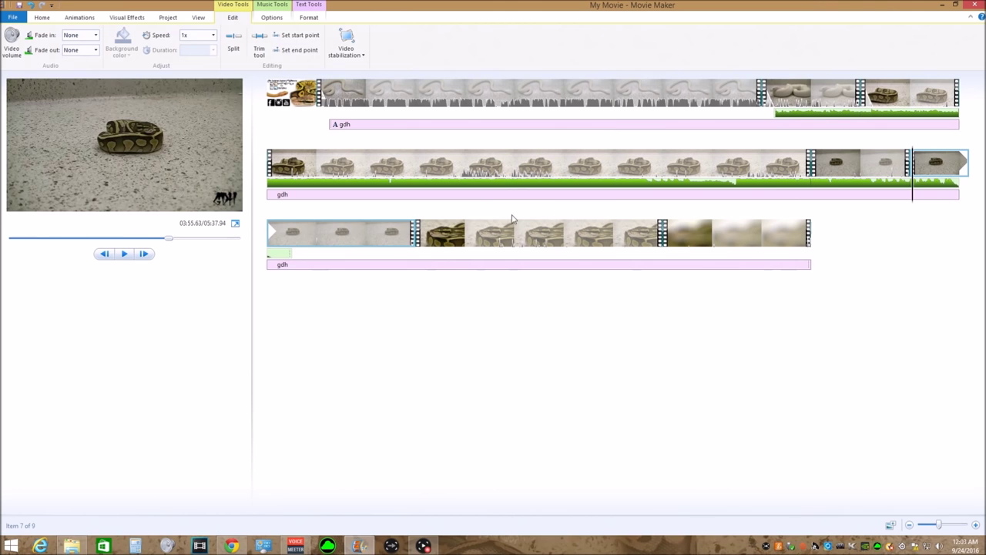
{"action": "left_click", "coordinate": [291, 232]}
{"action": "key", "text": "space"}
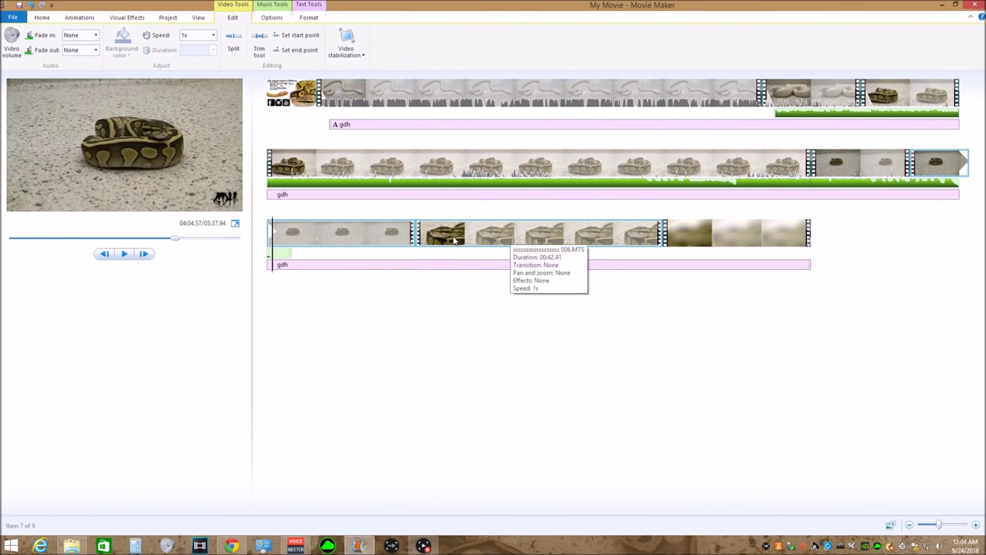
{"action": "left_click", "coordinate": [454, 241]}
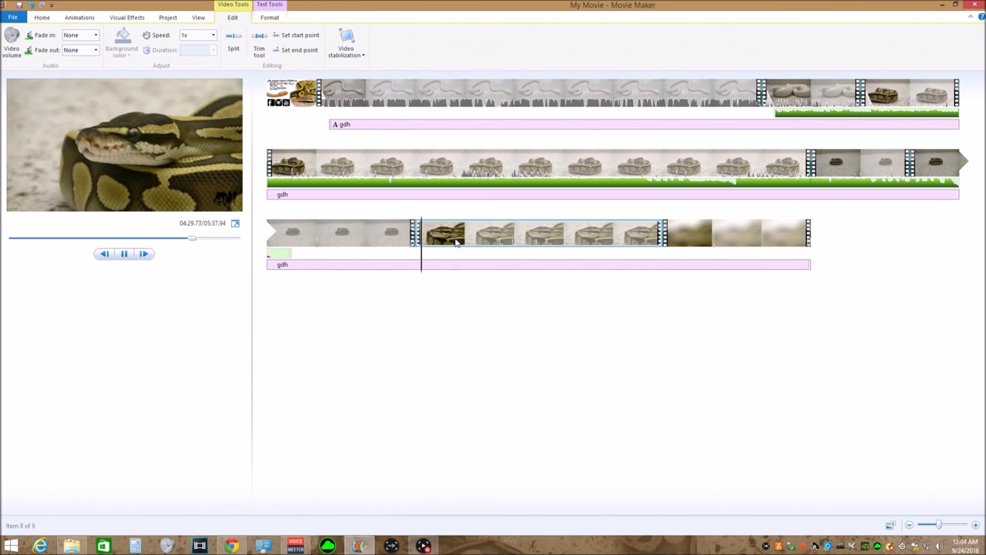
{"action": "key", "text": "space"}
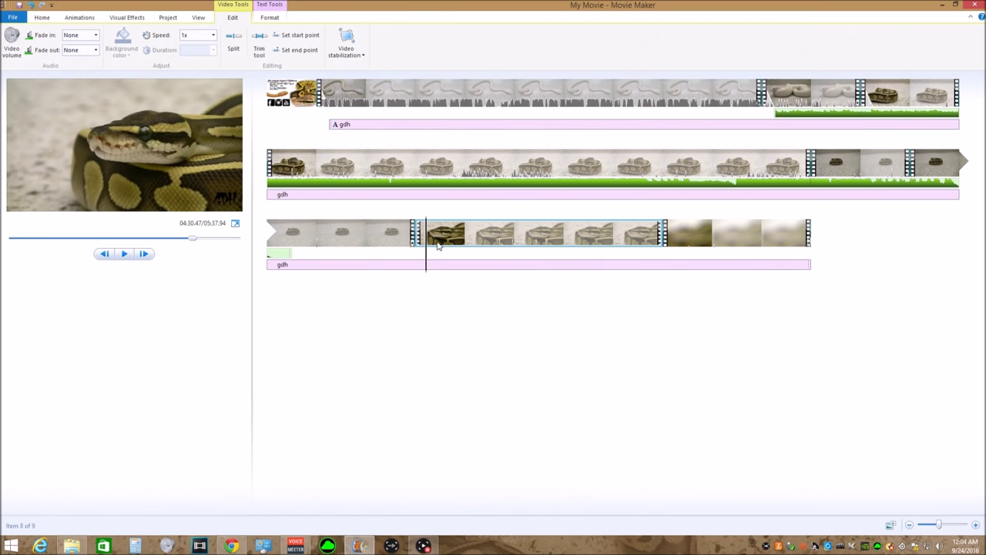
Step: Move the close-up snake head clip directly behind the short patterned snake clip and check the close-up's video volume
{"action": "left_click_drag", "start_coordinate": [436, 240], "coordinate": [953, 113]}
{"action": "left_click", "coordinate": [911, 96]}
{"action": "mouse_move", "coordinate": [83, 244]}
{"action": "left_mouse_down"}
{"action": "mouse_move", "coordinate": [97, 238]}
{"action": "mouse_move", "coordinate": [86, 236]}
{"action": "left_mouse_up"}
{"action": "key", "text": "space"}
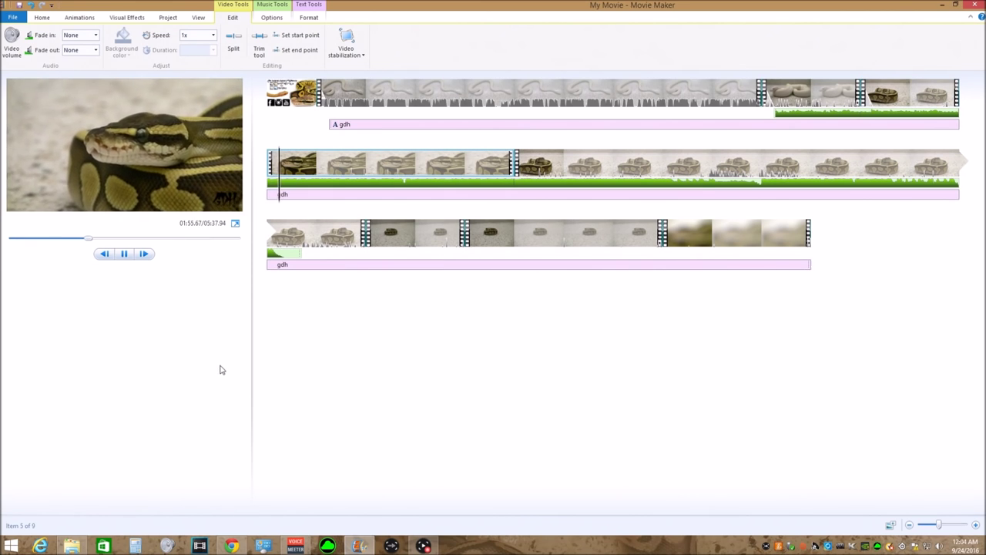
{"action": "key", "text": "space"}
{"action": "left_click", "coordinate": [317, 161]}
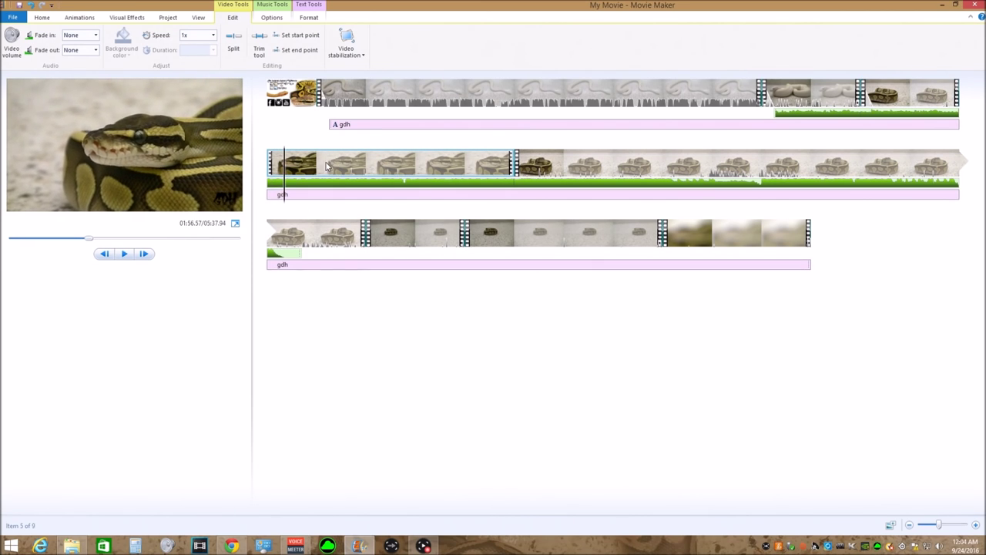
{"action": "left_click", "coordinate": [10, 40]}
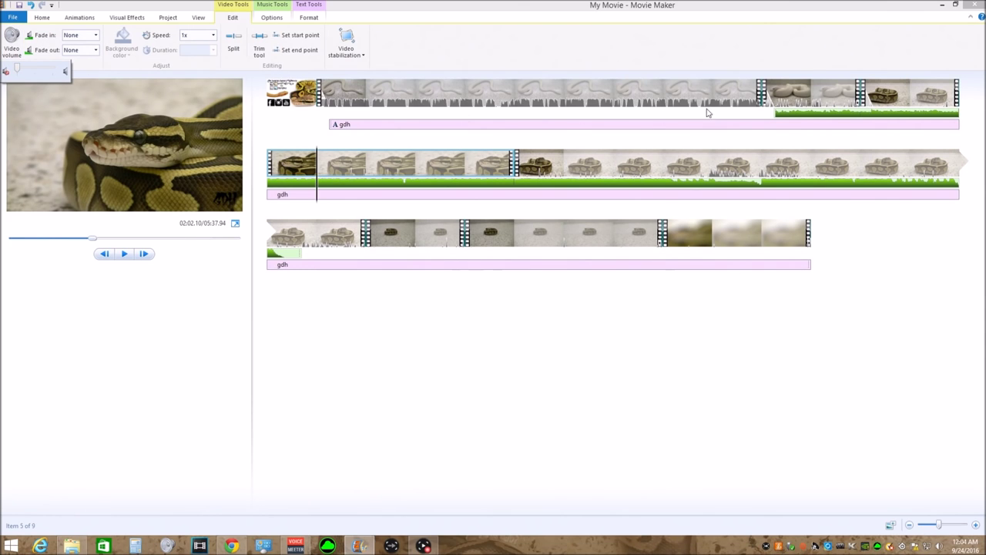
Step: Play from the short patterned clip into the close-up, split the close-up at 2:05.53 and delete its rear piece
{"action": "left_click", "coordinate": [910, 102]}
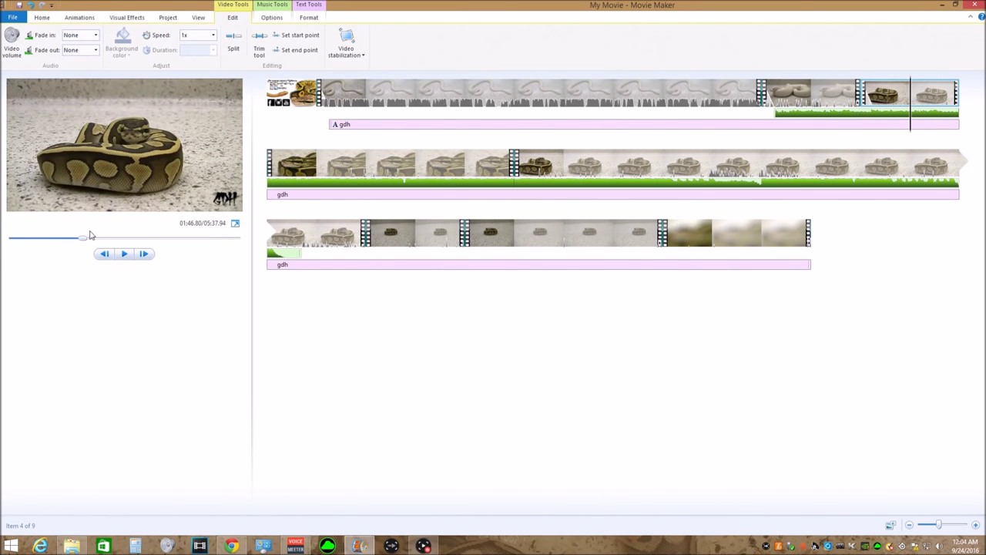
{"action": "left_click_drag", "start_coordinate": [85, 244], "coordinate": [90, 245]}
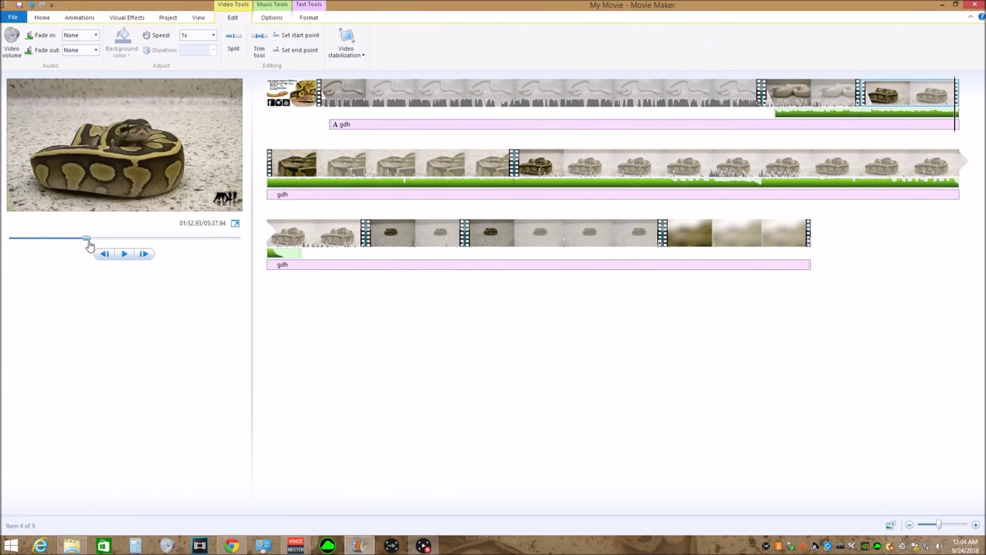
{"action": "left_click", "coordinate": [124, 253]}
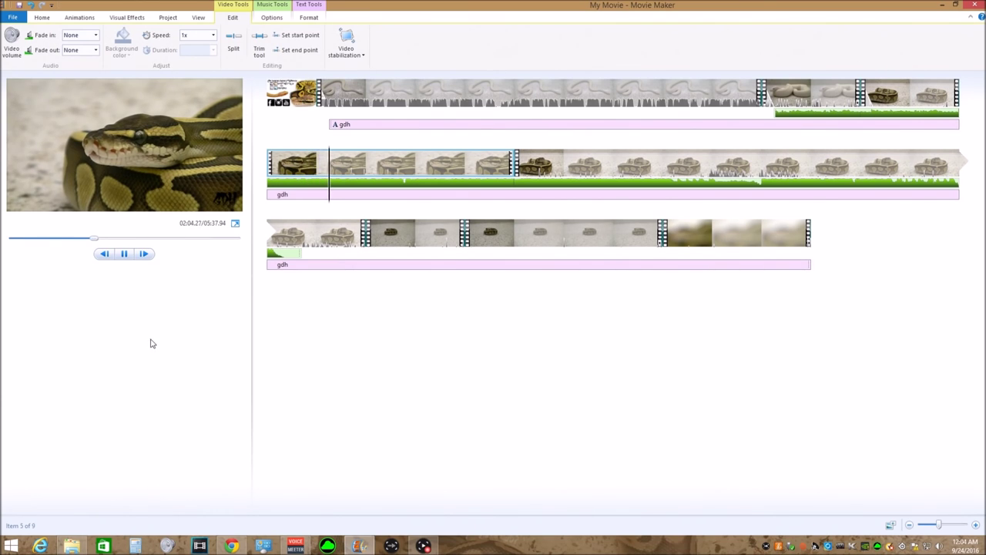
{"action": "key", "text": "space"}
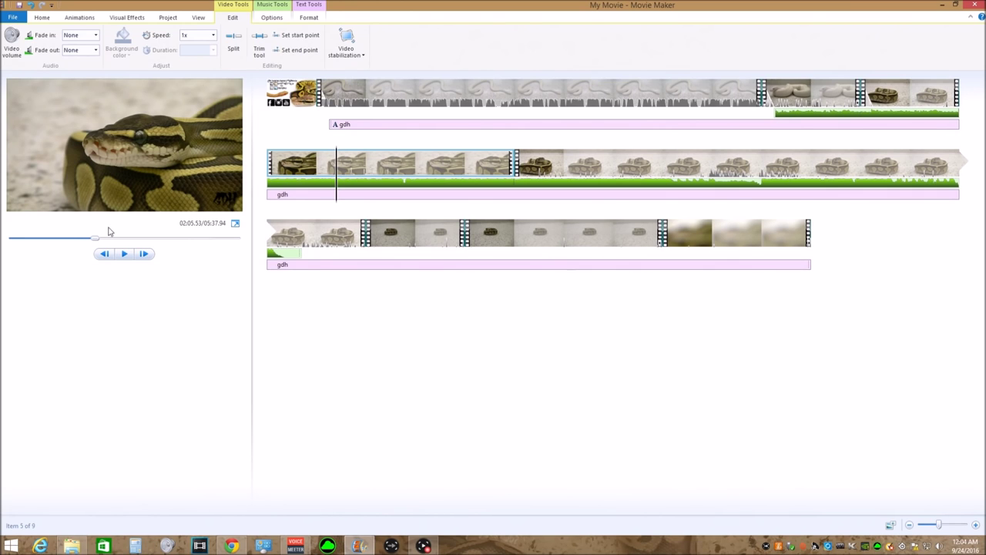
{"action": "left_click", "coordinate": [235, 39]}
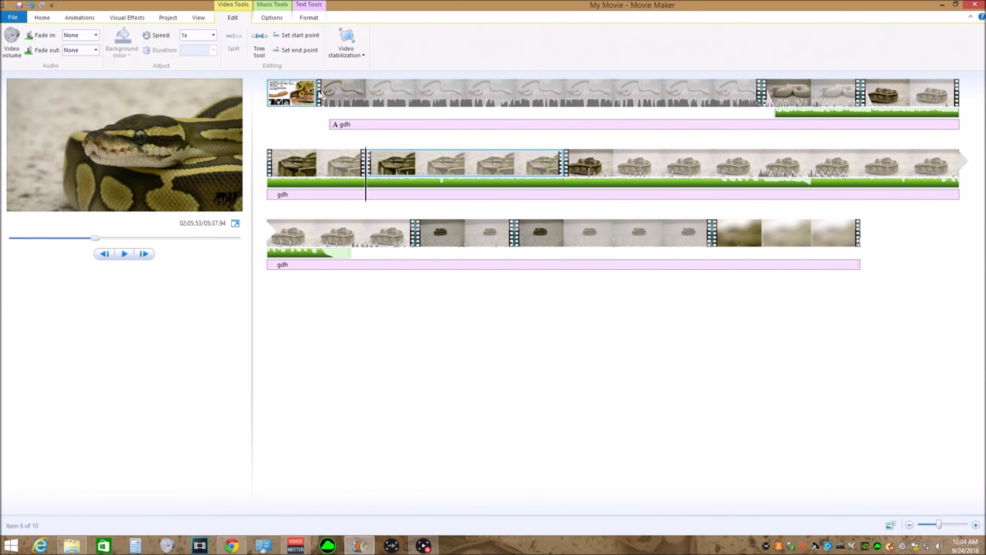
{"action": "left_click", "coordinate": [417, 171]}
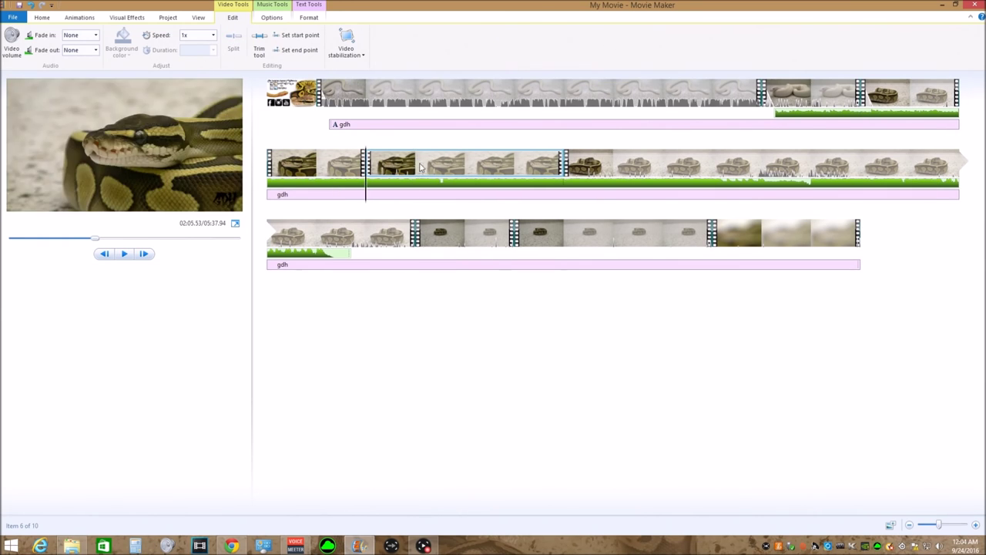
{"action": "left_click", "coordinate": [465, 166]}
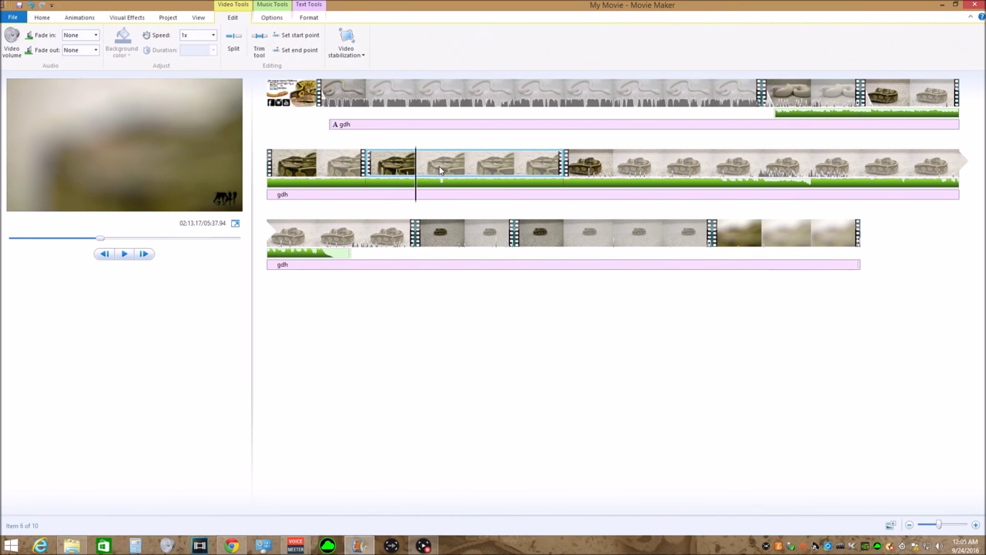
{"action": "key", "text": "Delete"}
Step: Move the 004.MTS clip of the coiled snake directly behind the close-up clip and play it
{"action": "left_click", "coordinate": [295, 240]}
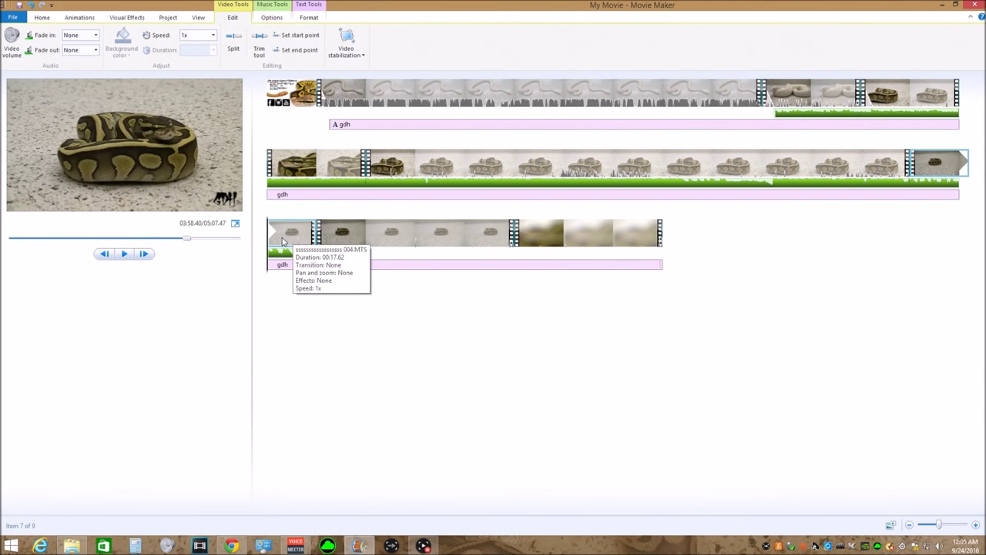
{"action": "left_click_drag", "start_coordinate": [934, 162], "coordinate": [378, 180]}
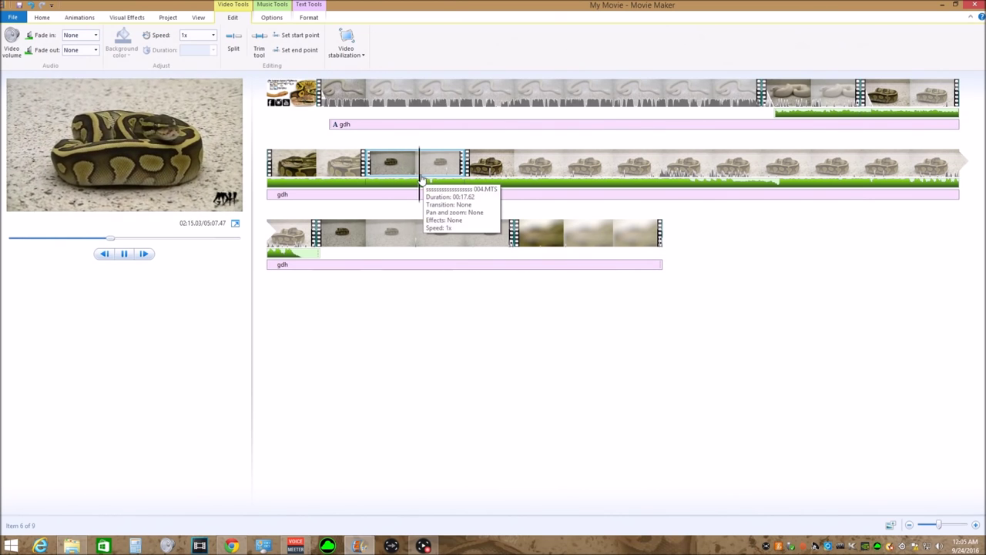
{"action": "key", "text": "space"}
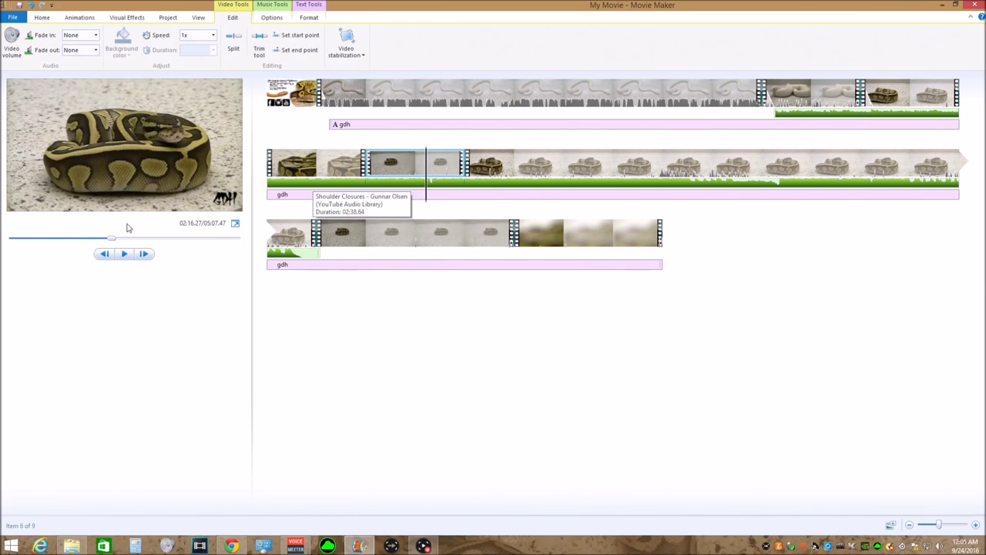
Step: Split the coiled snake clip at 2:10.00 and delete its front piece
{"action": "left_click_drag", "start_coordinate": [114, 239], "coordinate": [111, 242]}
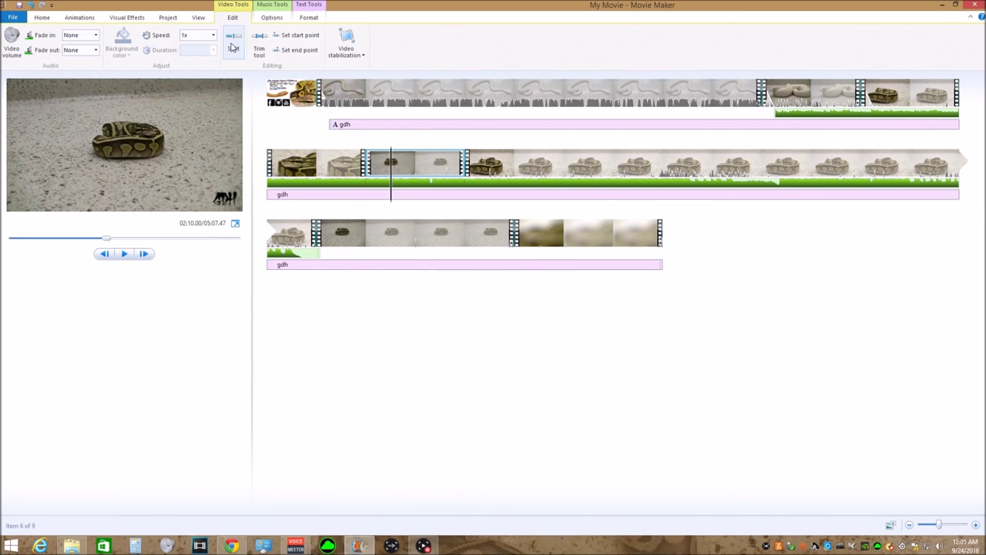
{"action": "left_click", "coordinate": [234, 48]}
{"action": "left_click", "coordinate": [376, 163]}
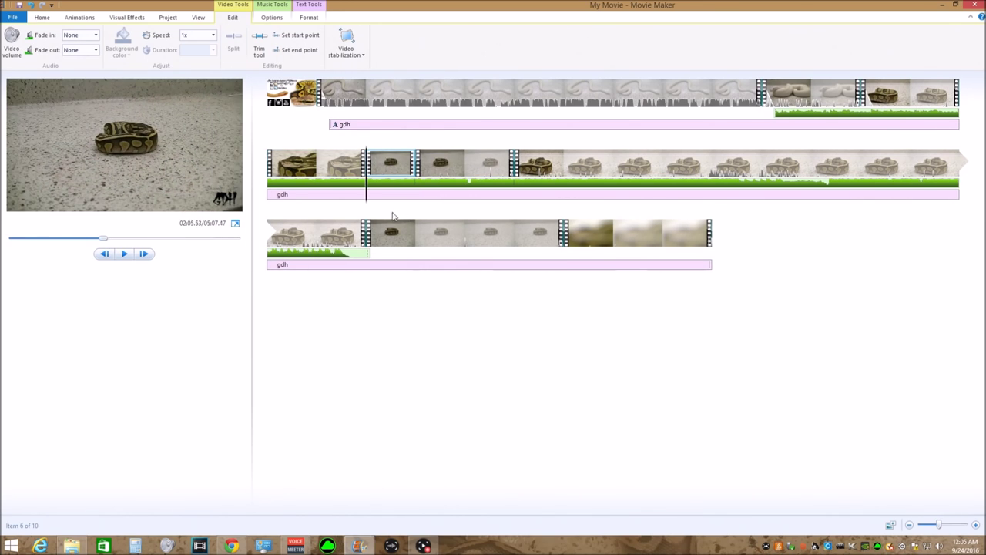
{"action": "key", "text": "Delete"}
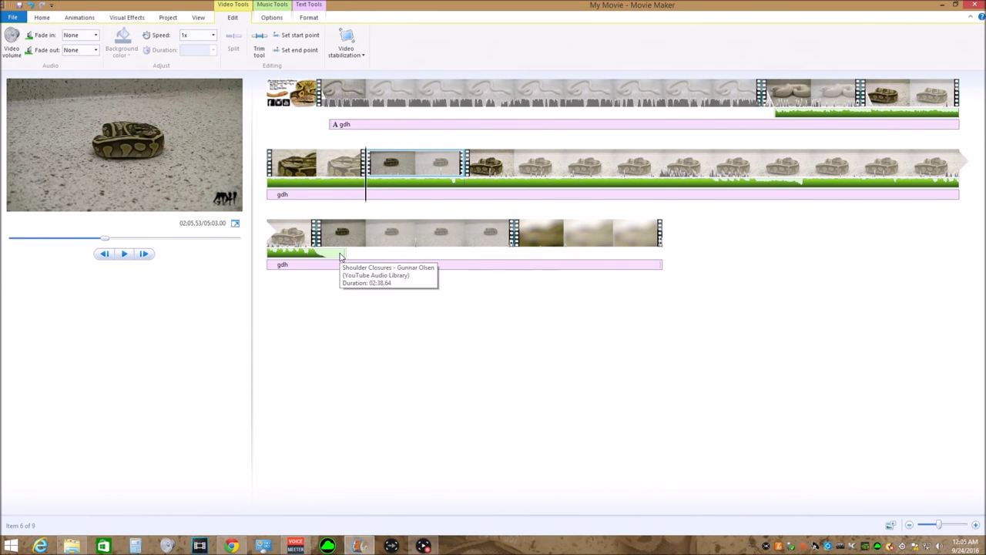
Step: Play the shortened coiled snake clip and delete the three clips that follow it
{"action": "key", "text": "space"}
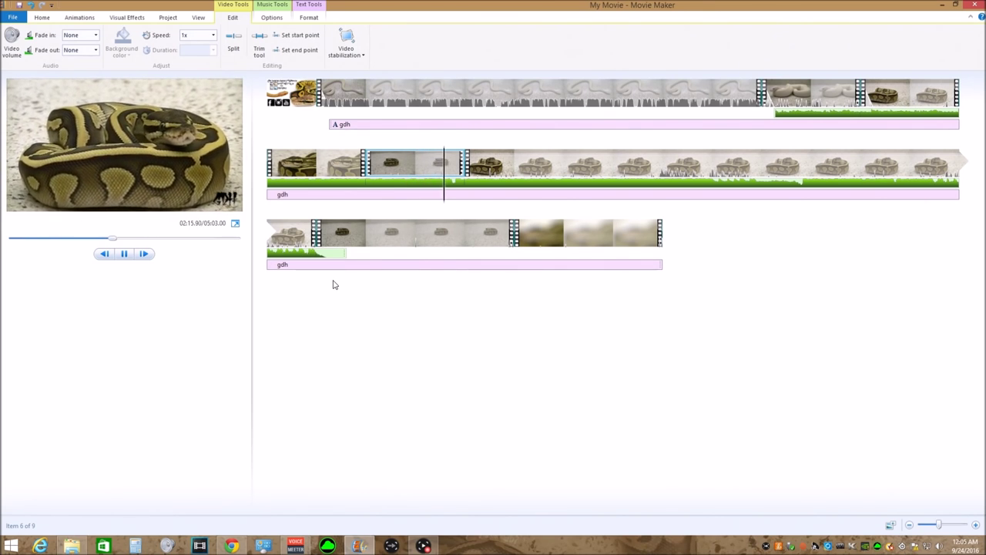
{"action": "key", "text": "space"}
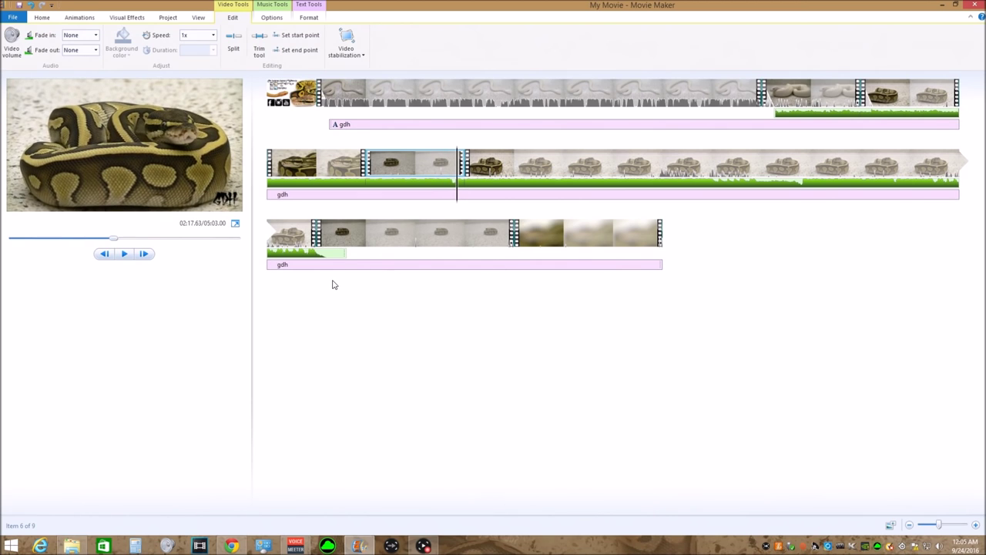
{"action": "left_click", "coordinate": [518, 150]}
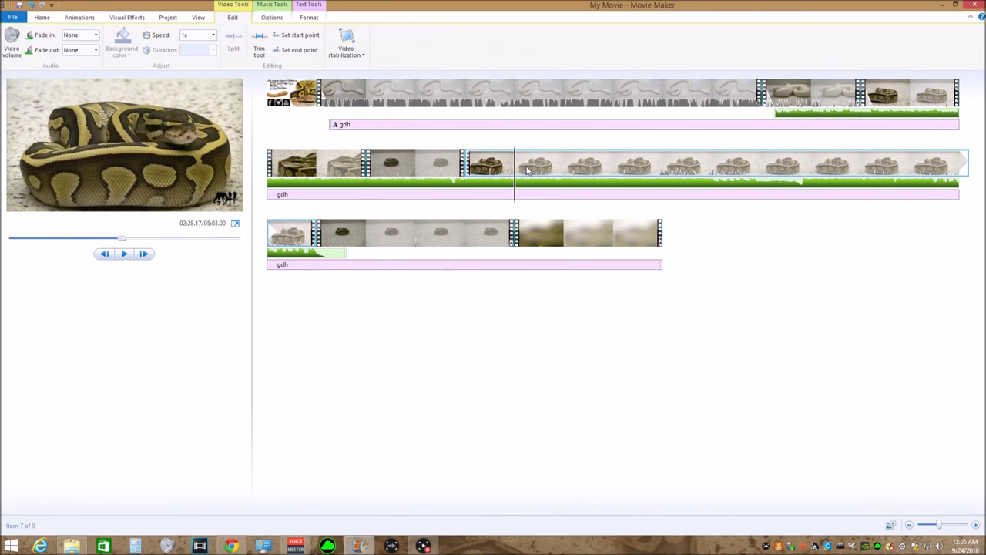
{"action": "key", "text": "Delete"}
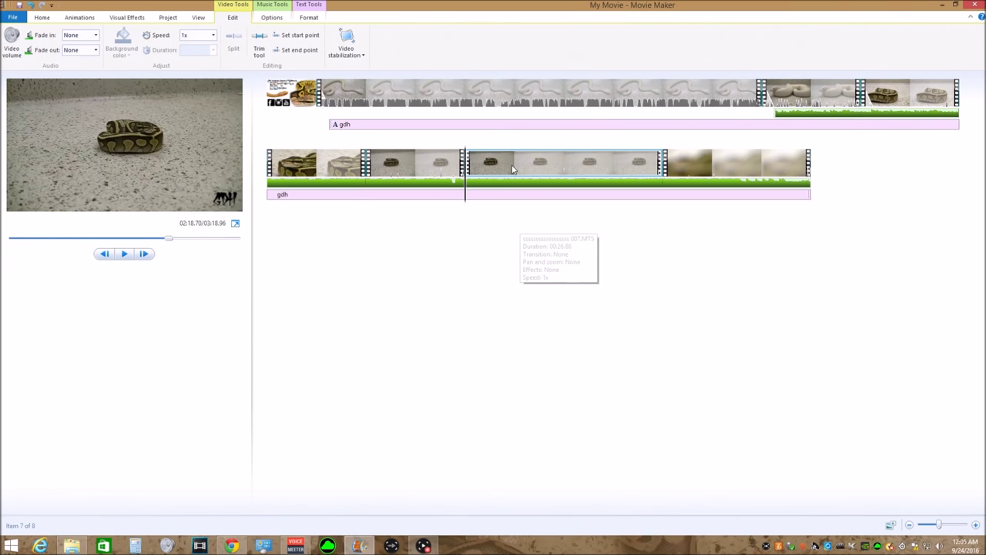
{"action": "key", "text": "Delete"}
{"action": "key", "text": "Delete"}
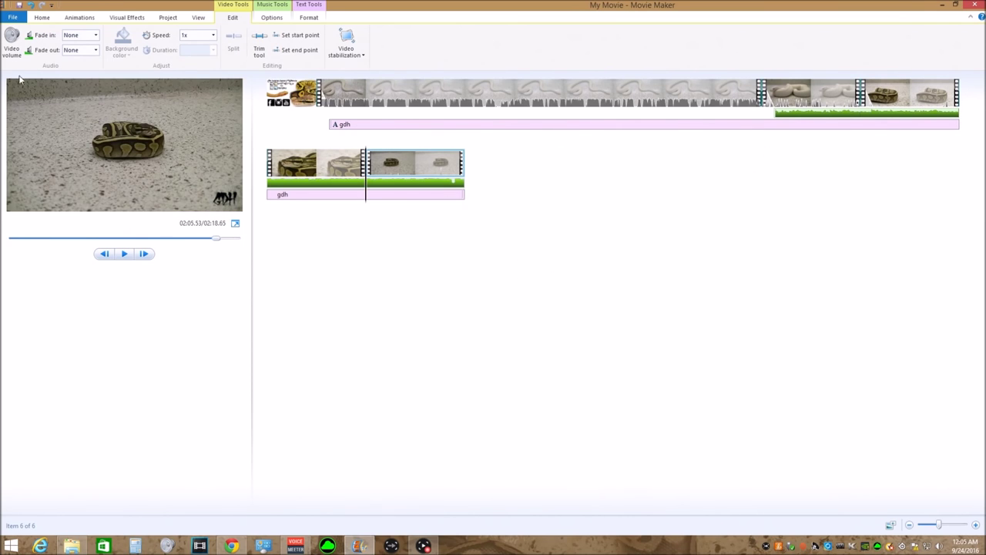
Step: Add a credits screen at the end of the movie and replace all its text with "gdh"
{"action": "left_click", "coordinate": [40, 17]}
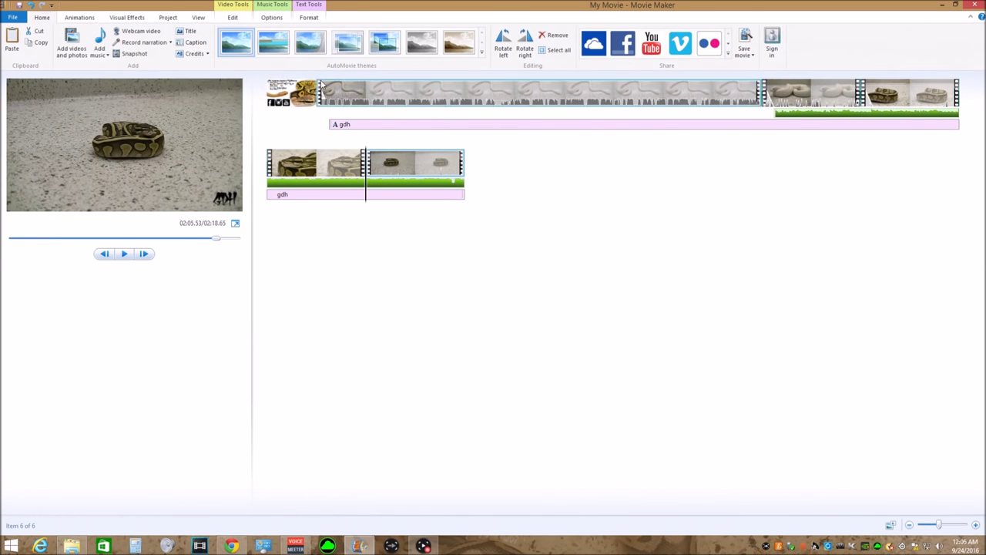
{"action": "left_click", "coordinate": [195, 60]}
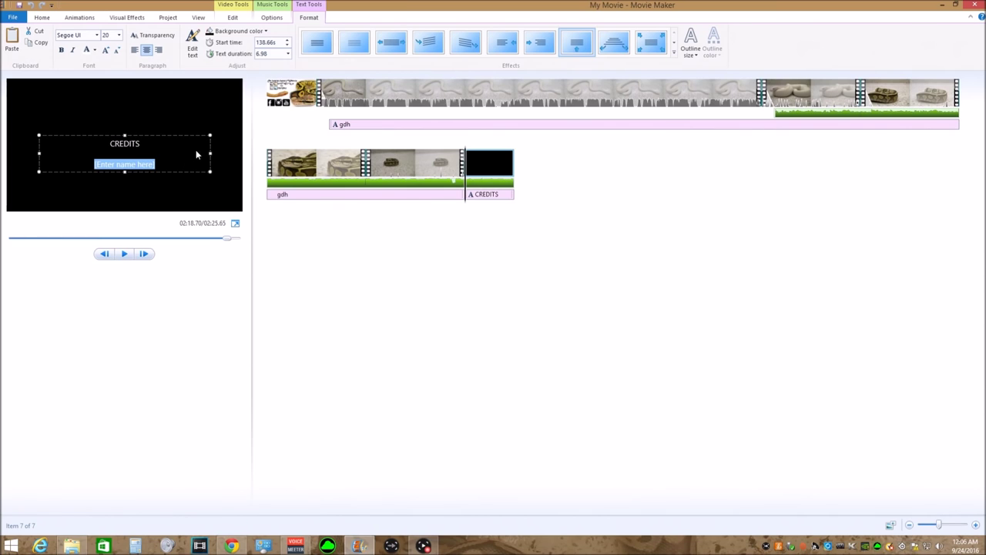
{"action": "key", "text": "ctrl+a"}
{"action": "type", "text": "CR"}
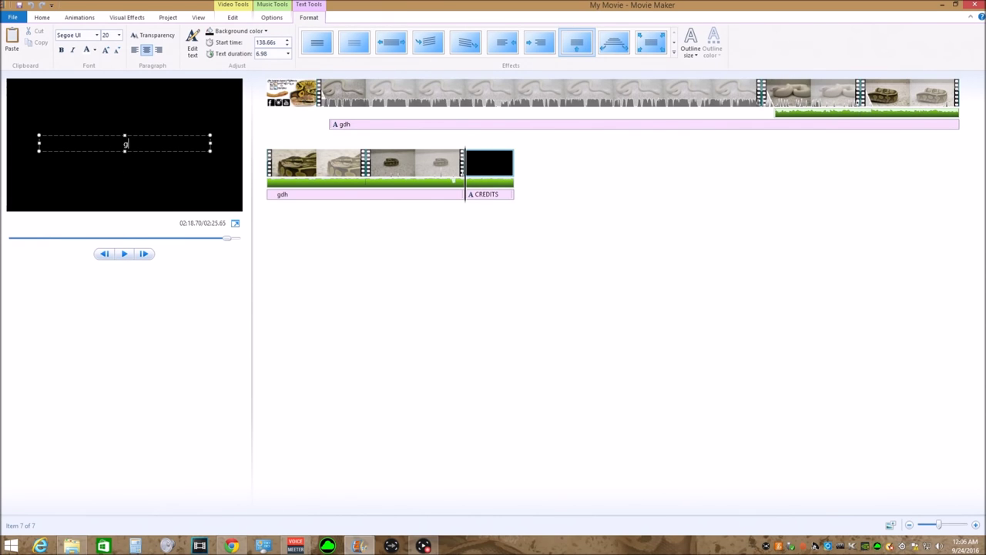
Step: Set the credits text to the urban decay font and enlarge it to size 210
{"action": "left_click", "coordinate": [97, 39]}
{"action": "scroll", "coordinate": [135, 232], "scroll_direction": "down", "scroll_amount": 7}
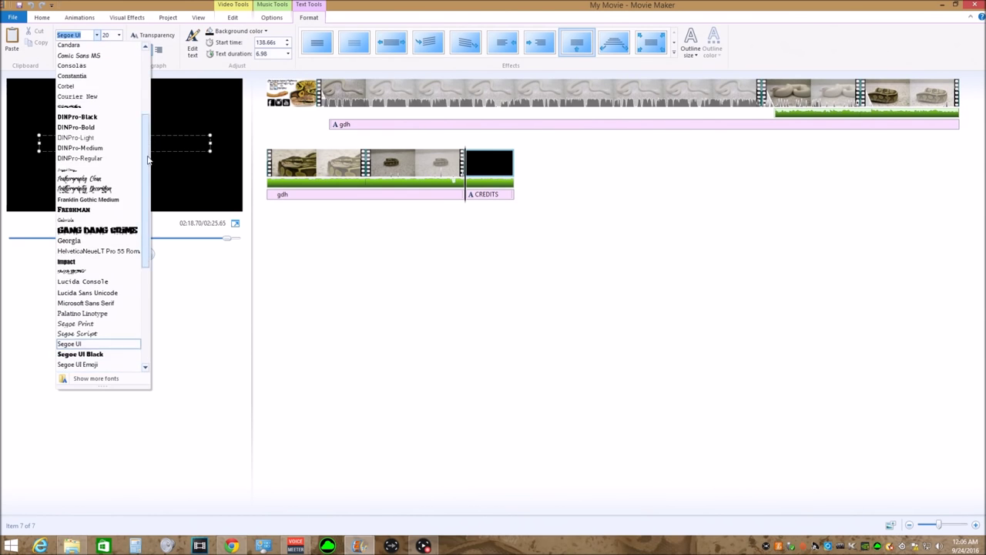
{"action": "left_click", "coordinate": [95, 335]}
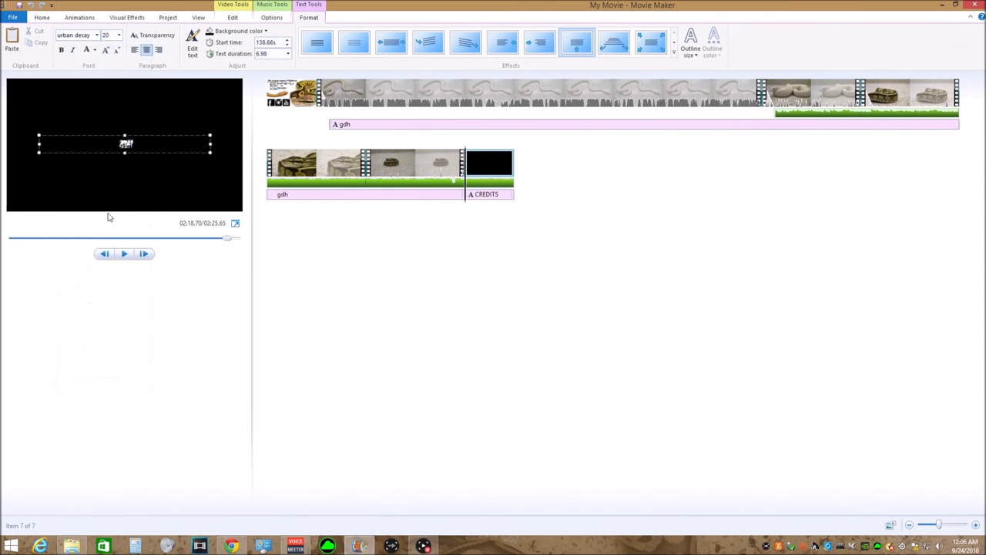
{"action": "left_click", "coordinate": [106, 50]}
{"action": "left_click", "coordinate": [105, 50]}
{"action": "left_click", "coordinate": [105, 50]}
{"action": "left_click", "coordinate": [105, 50]}
{"action": "left_click", "coordinate": [106, 50]}
{"action": "left_click", "coordinate": [106, 50]}
{"action": "left_click", "coordinate": [105, 50]}
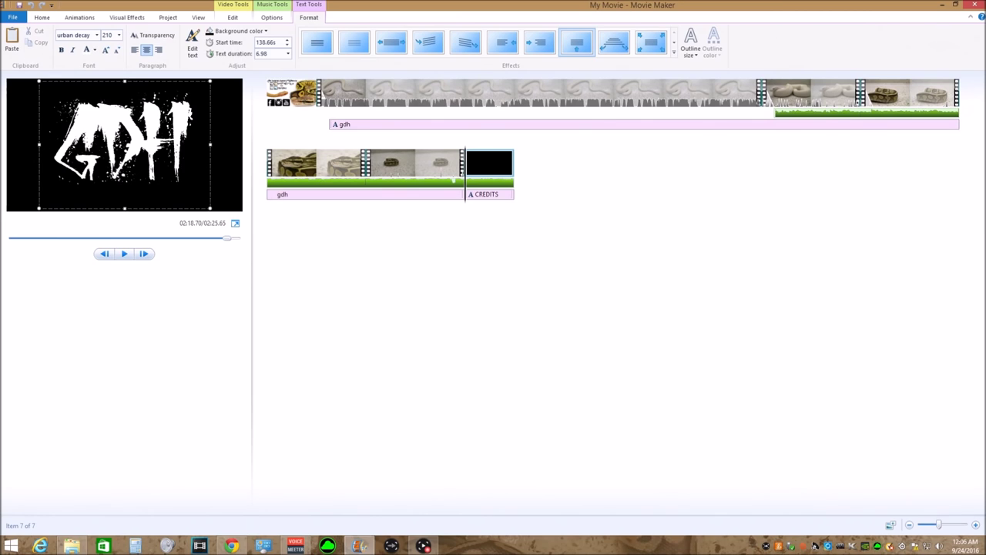
Step: Apply the text effect with arrows at all four corners to the credits text and play its beginning
{"action": "left_click", "coordinate": [647, 45]}
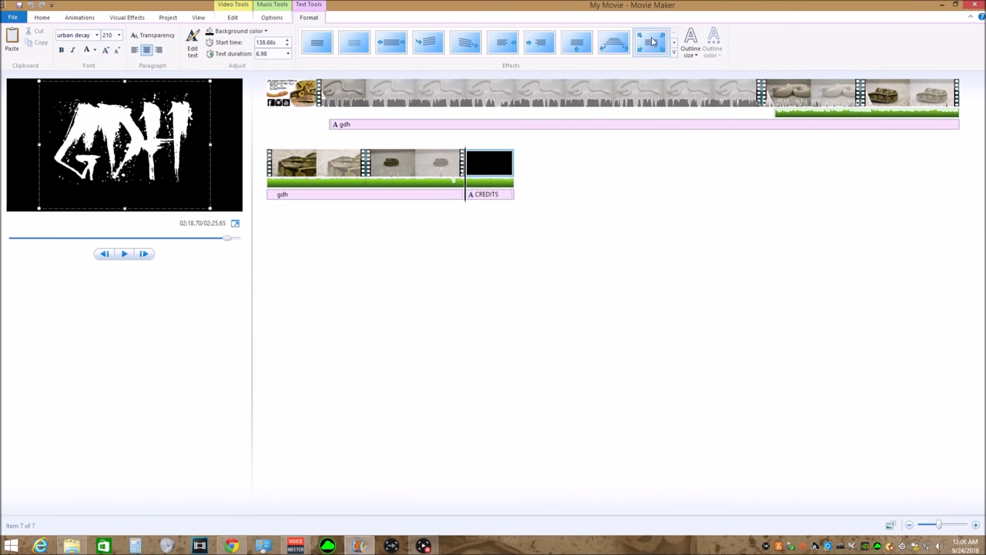
{"action": "left_click", "coordinate": [124, 254]}
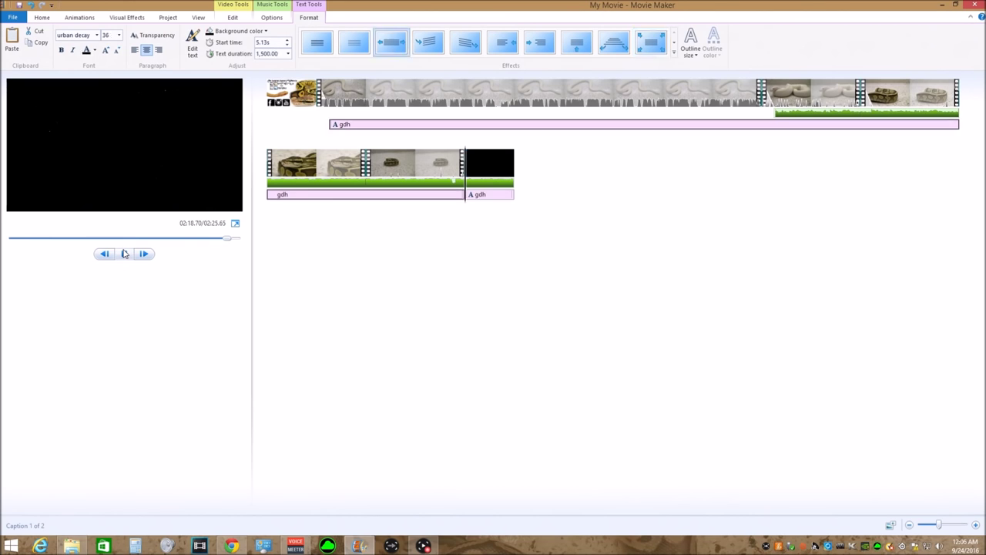
{"action": "left_click", "coordinate": [123, 254]}
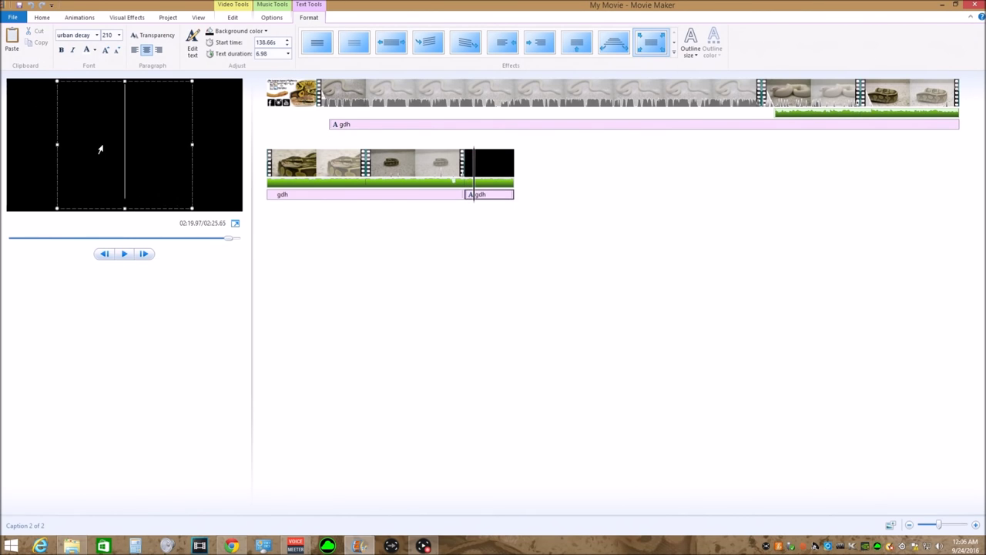
Step: Widen the credits text box to both side edges of the preview frame and play the credits briefly
{"action": "left_click_drag", "start_coordinate": [57, 146], "coordinate": [2, 144]}
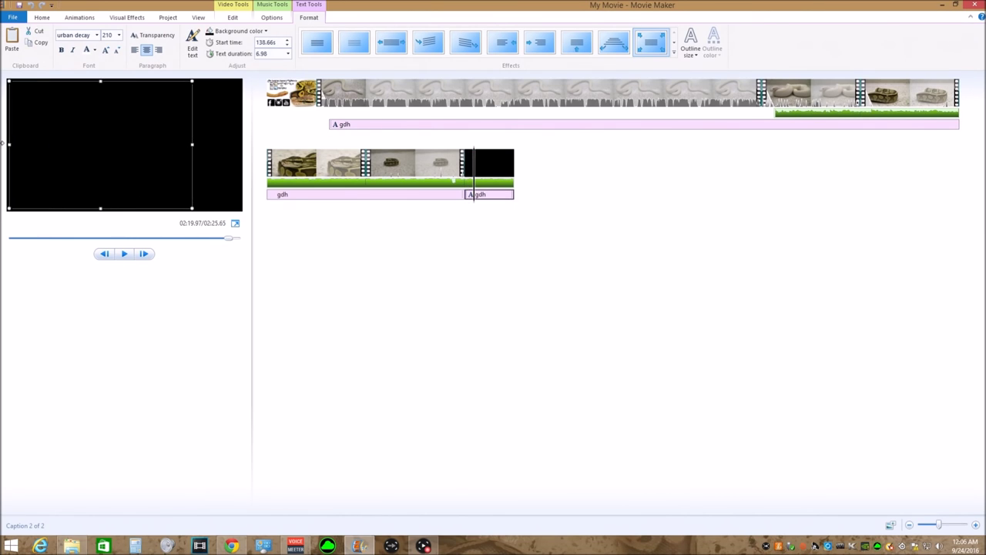
{"action": "left_click_drag", "start_coordinate": [193, 143], "coordinate": [269, 143]}
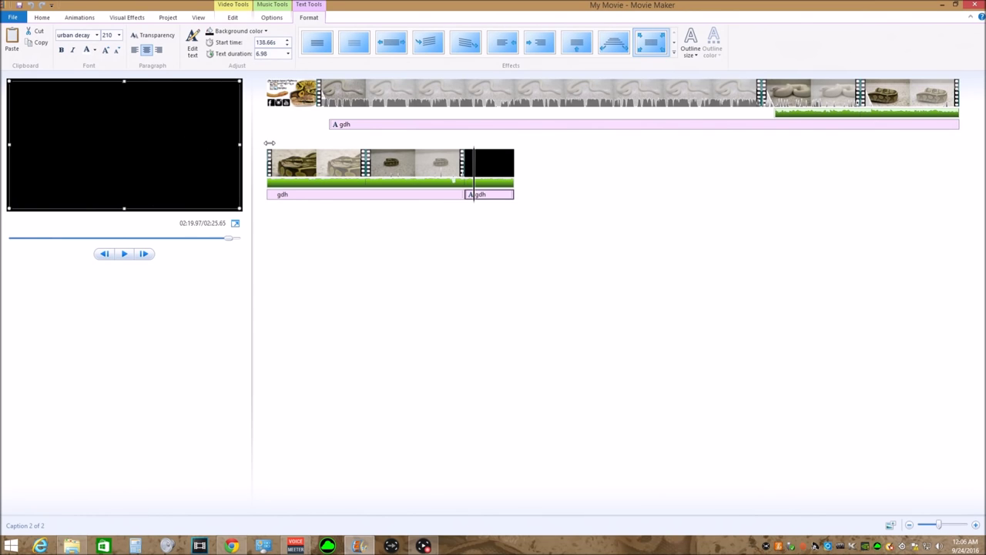
{"action": "double_click", "coordinate": [109, 178]}
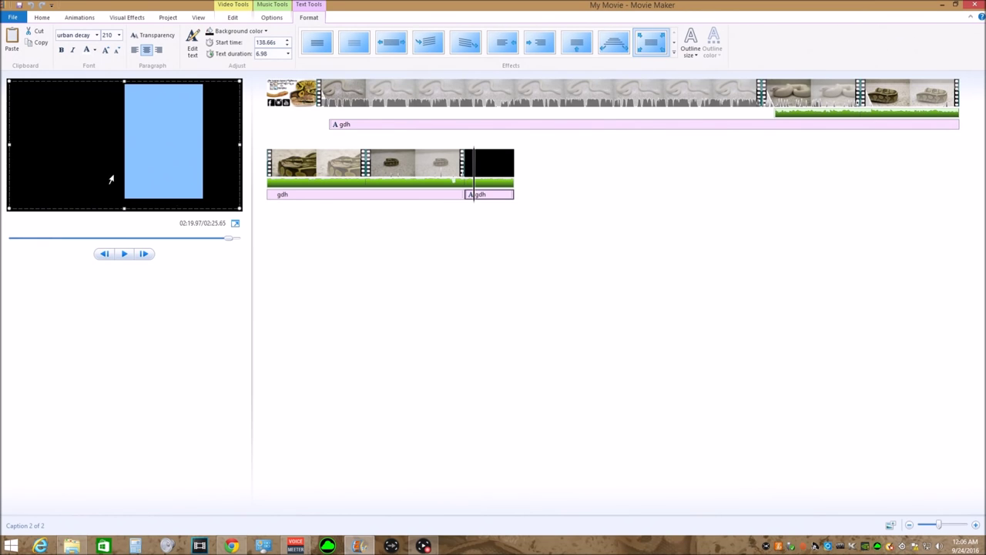
{"action": "left_click", "coordinate": [108, 146]}
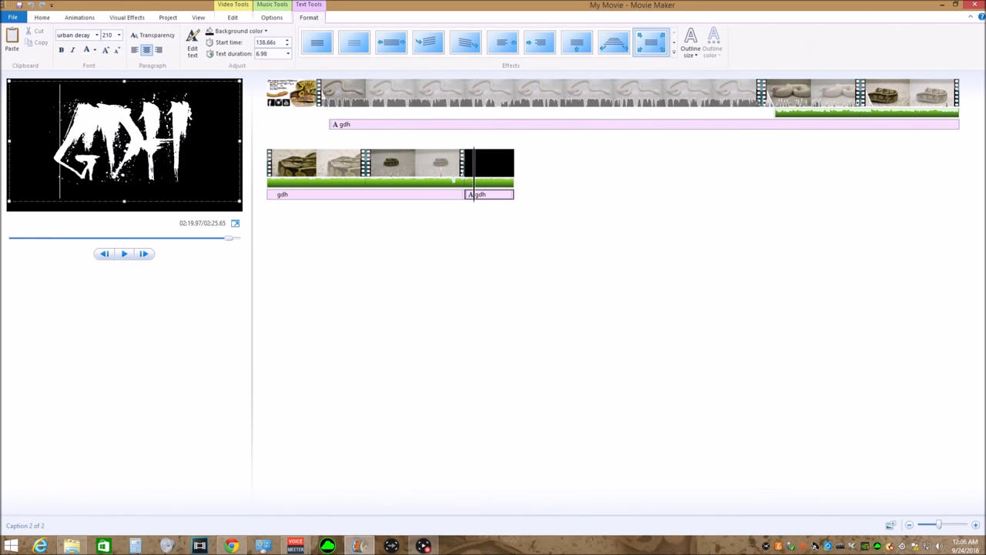
{"action": "left_click", "coordinate": [125, 253]}
{"action": "left_click", "coordinate": [126, 255]}
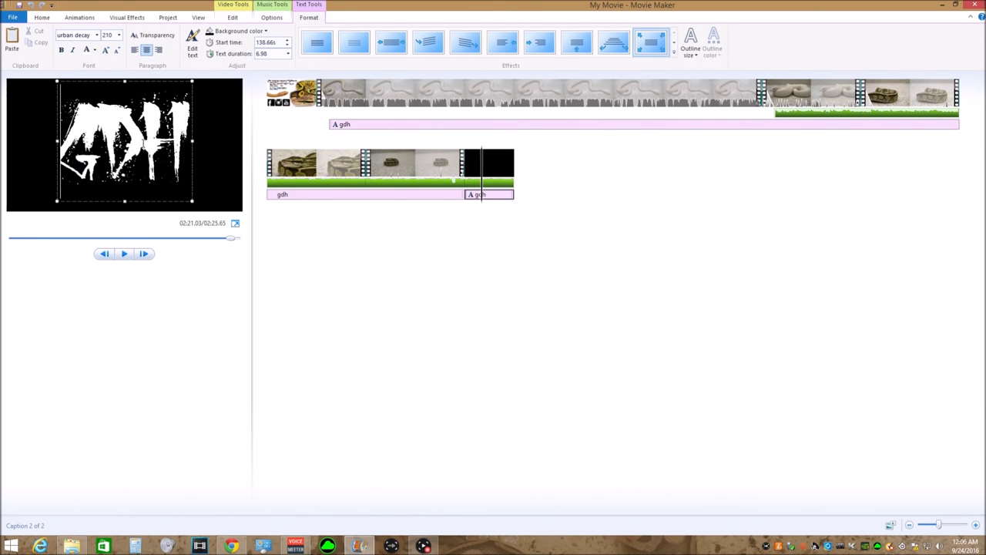
Step: Shift the credits text box slightly down, extend its left side to the frame edge and play the result
{"action": "left_click_drag", "start_coordinate": [191, 137], "coordinate": [188, 143]}
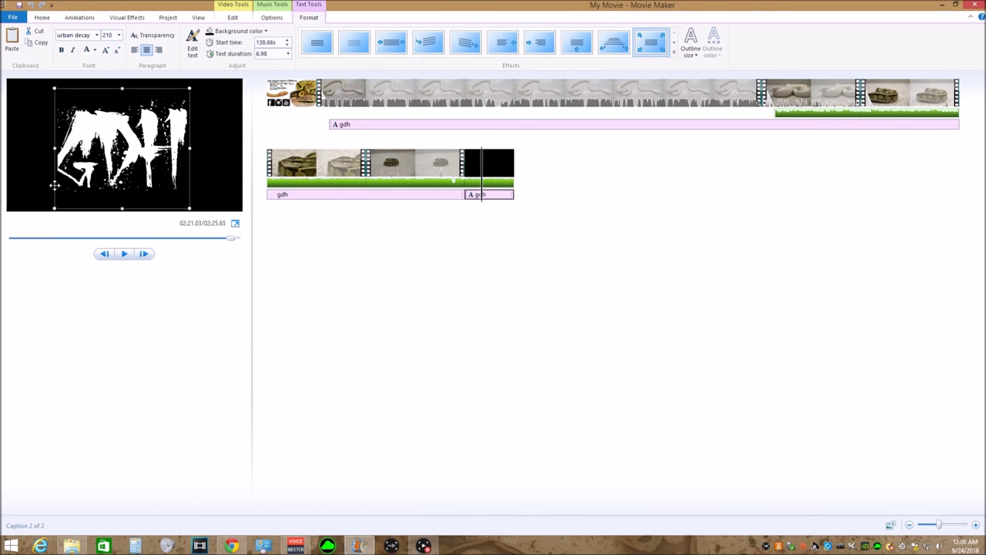
{"action": "left_click_drag", "start_coordinate": [54, 146], "coordinate": [8, 148]}
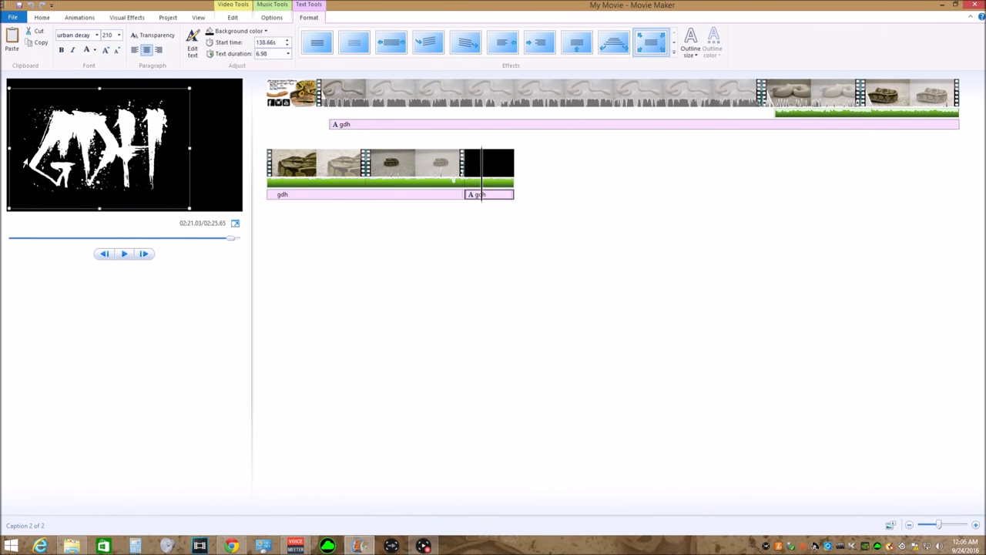
{"action": "left_click", "coordinate": [66, 195]}
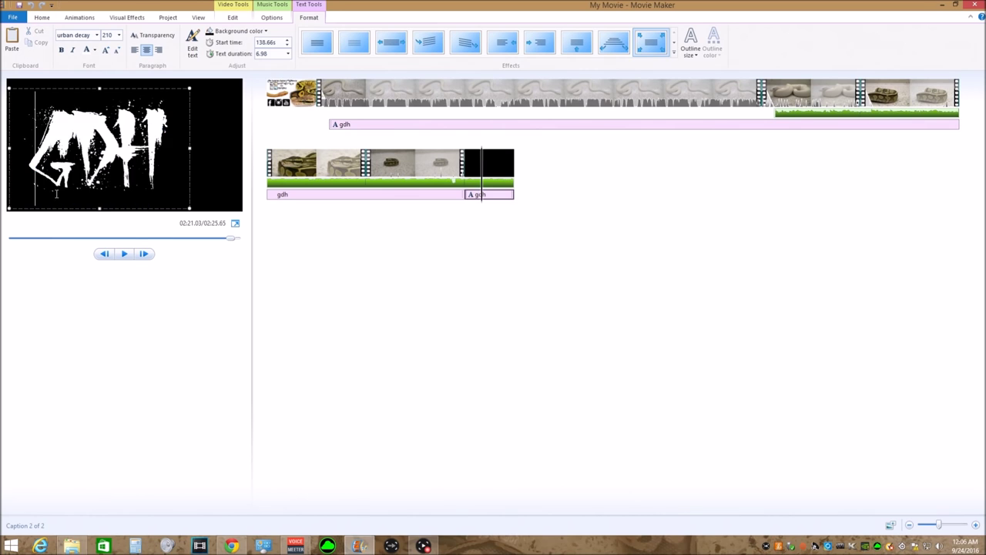
{"action": "left_click", "coordinate": [122, 253]}
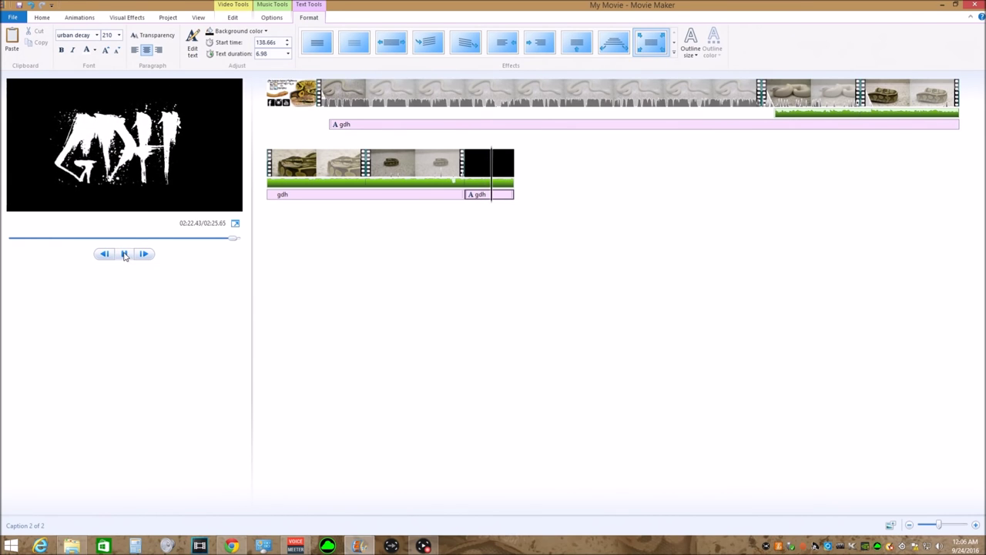
{"action": "left_click", "coordinate": [125, 256]}
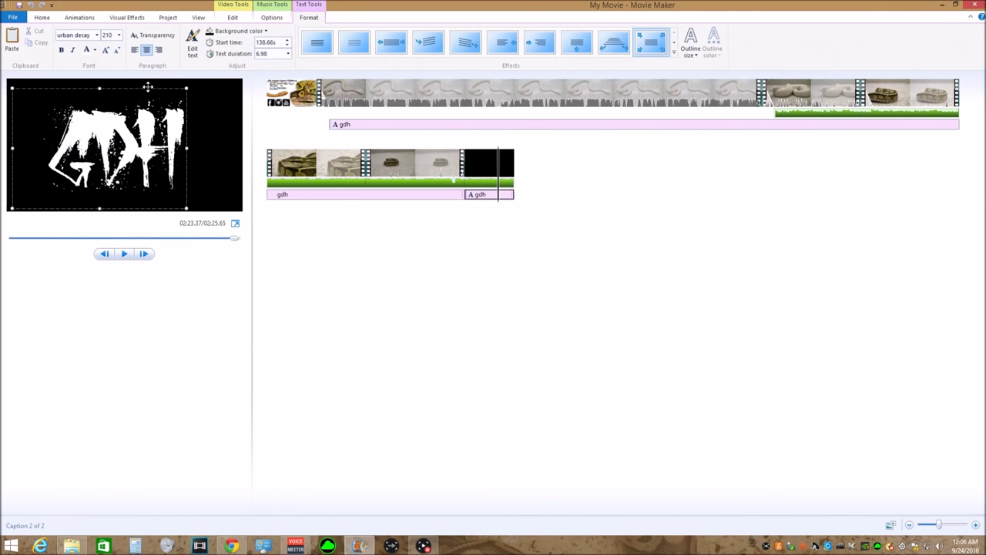
Step: Nudge the credits text box slightly right and up, and play the rest of the credits
{"action": "left_click_drag", "start_coordinate": [148, 85], "coordinate": [151, 86]}
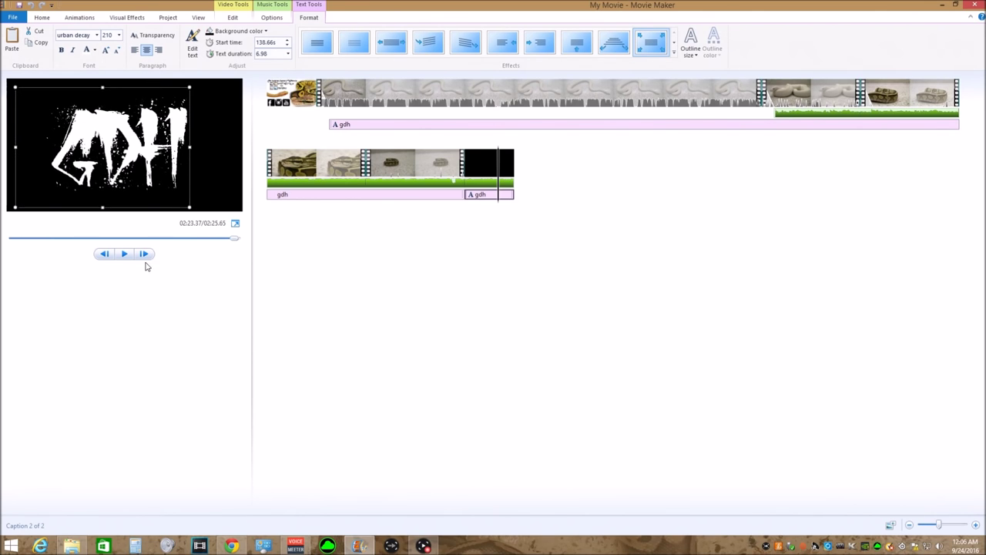
{"action": "left_click", "coordinate": [122, 254]}
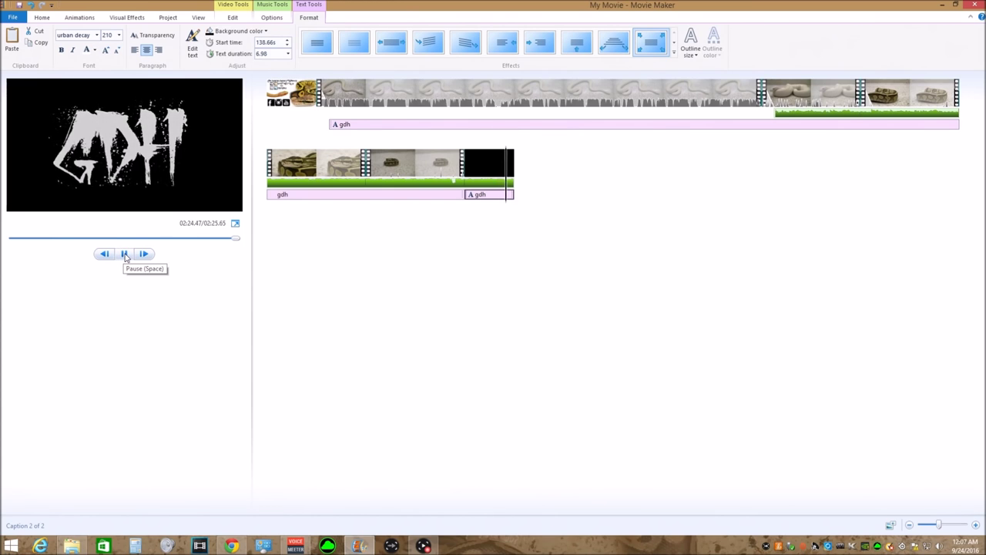
{"action": "left_click", "coordinate": [123, 255]}
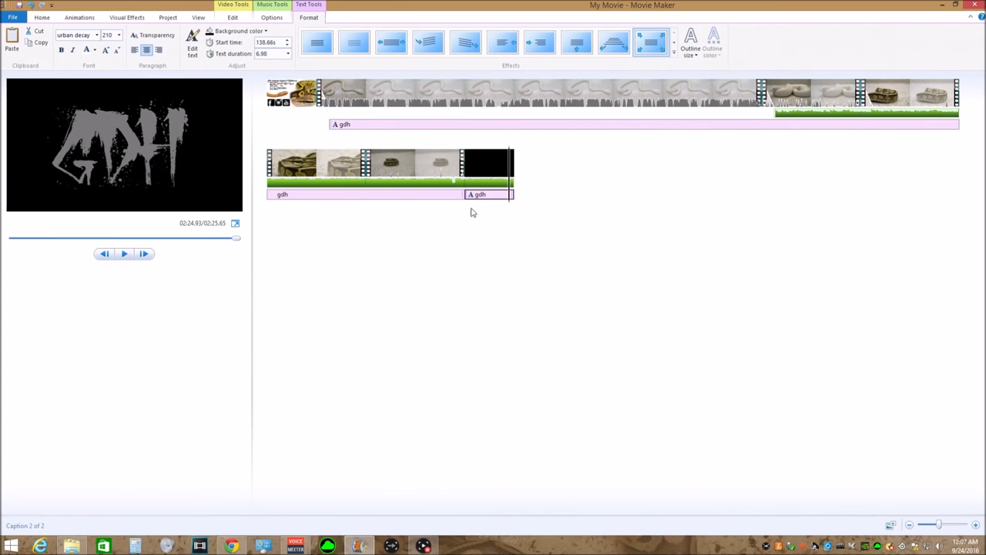
Step: Set the music fade out to Fast and play the end of the movie
{"action": "left_click", "coordinate": [278, 20]}
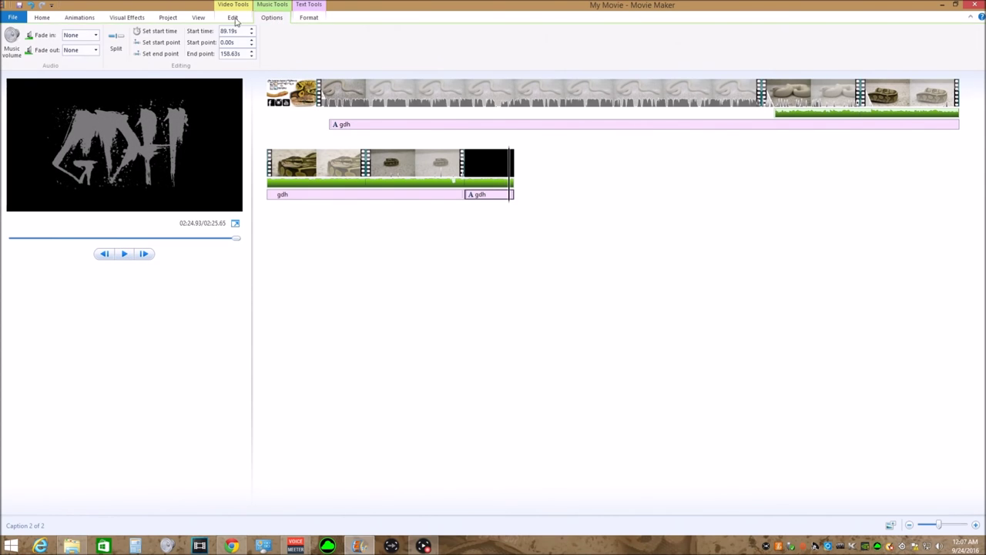
{"action": "left_click", "coordinate": [97, 51]}
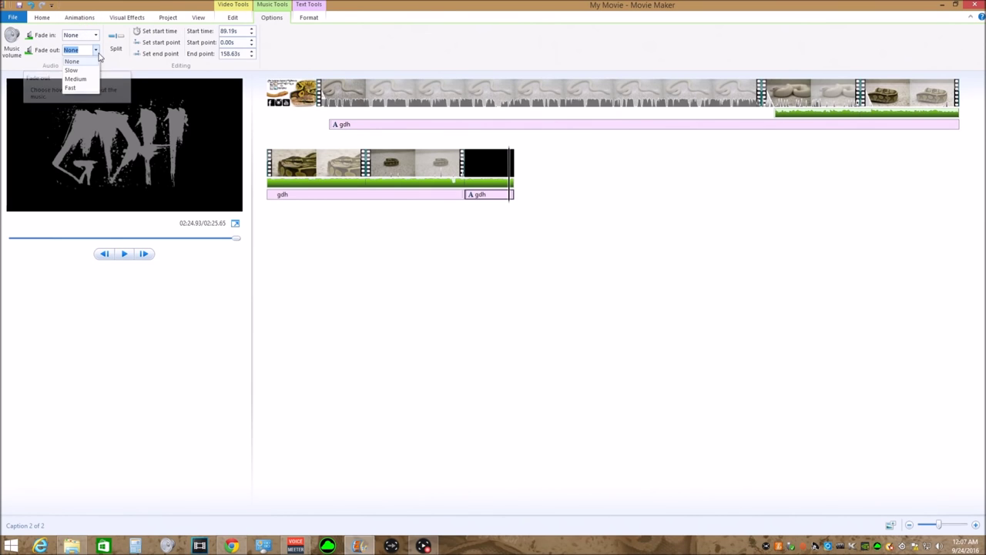
{"action": "left_click", "coordinate": [91, 88]}
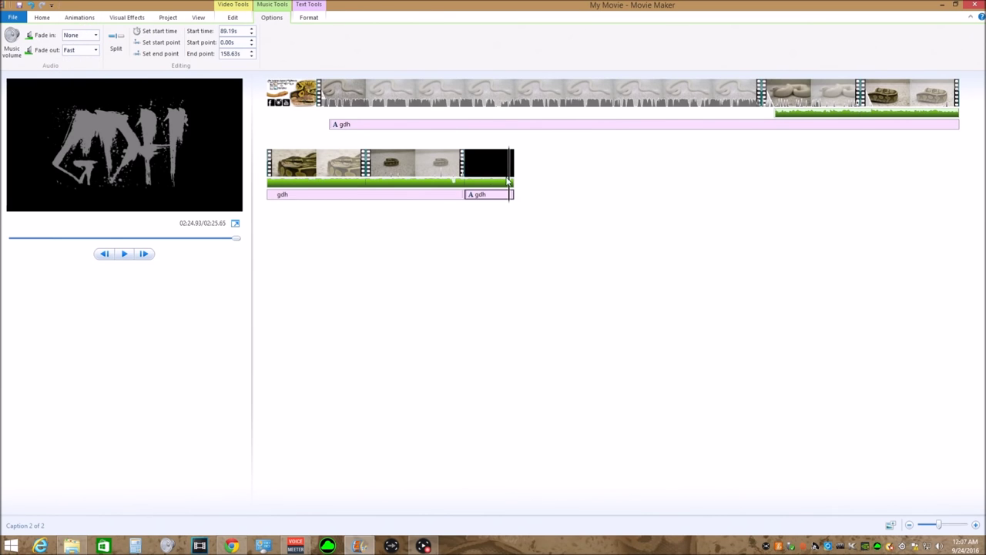
{"action": "key", "text": "space"}
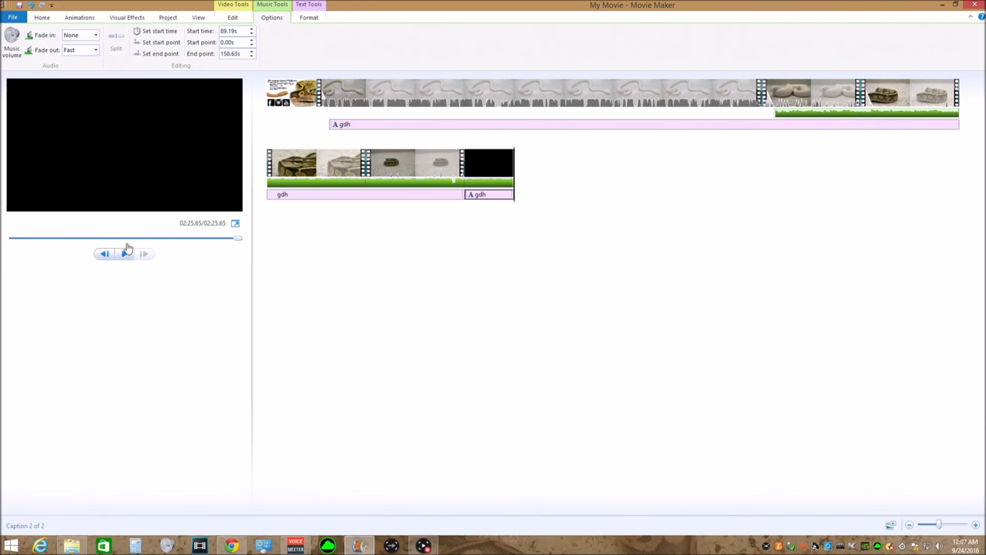
{"action": "left_click", "coordinate": [229, 239]}
{"action": "key", "text": "space"}
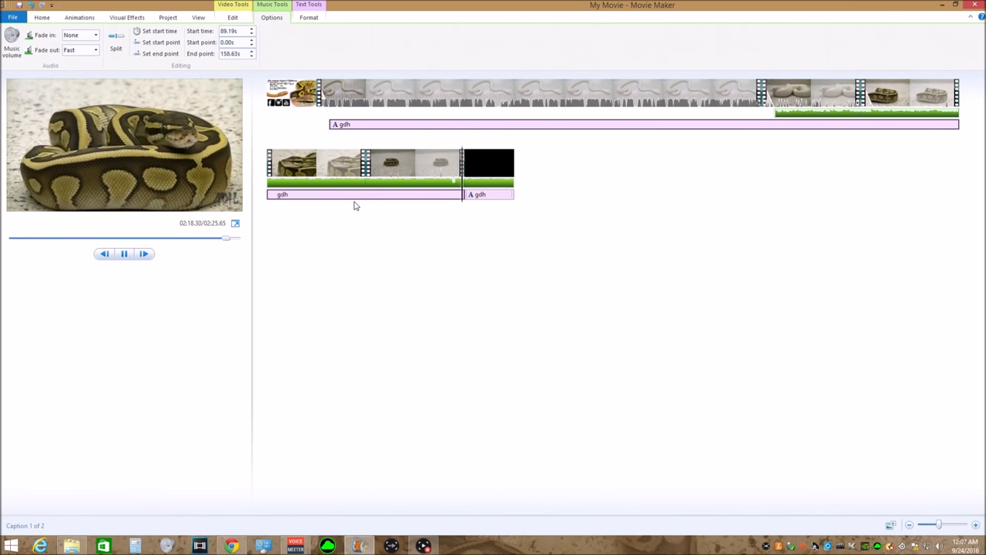
Step: Apply the darkened visual effect from the next row of effects to the last snake clip and play the ending
{"action": "left_click", "coordinate": [464, 162]}
{"action": "left_click", "coordinate": [417, 172]}
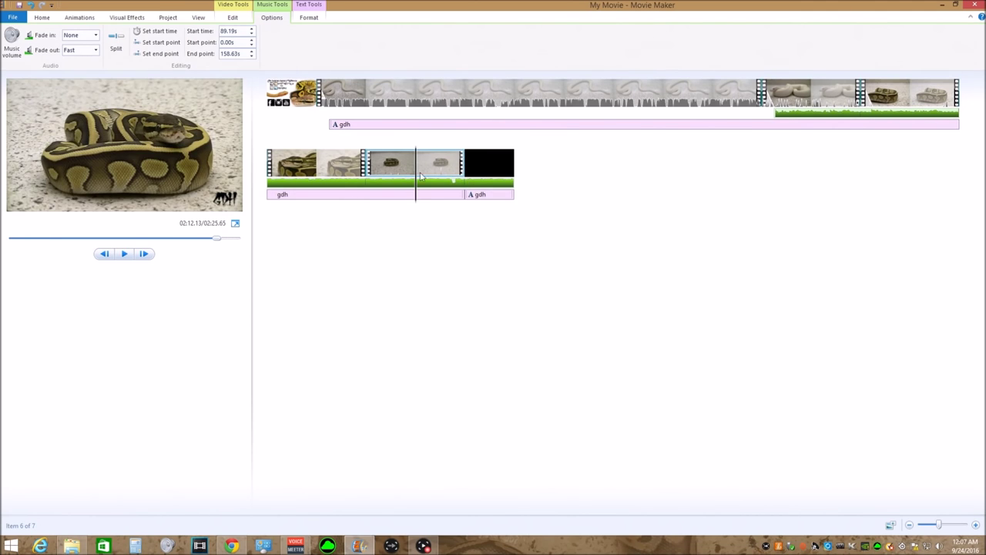
{"action": "left_click", "coordinate": [119, 19]}
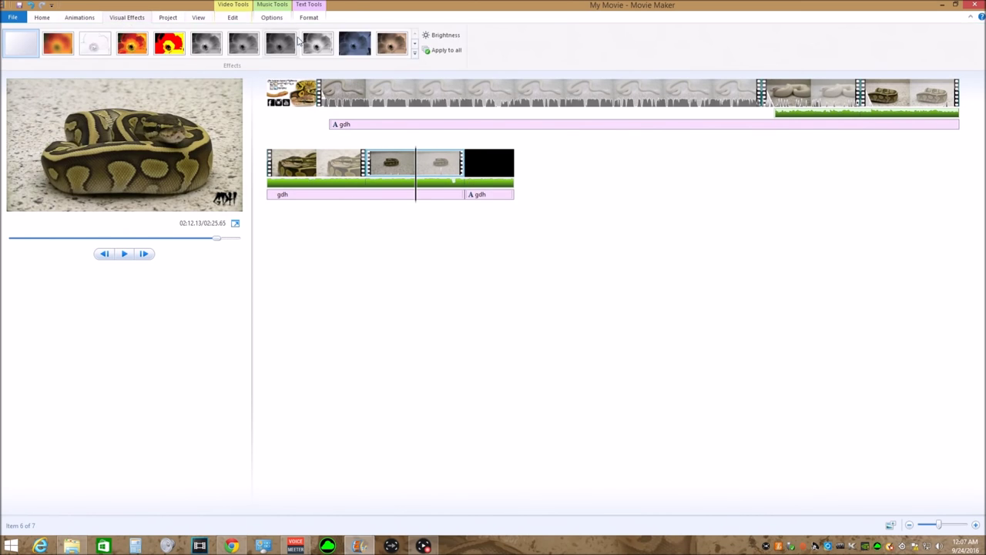
{"action": "left_click", "coordinate": [415, 43]}
{"action": "left_click", "coordinate": [392, 46]}
{"action": "key", "text": "space"}
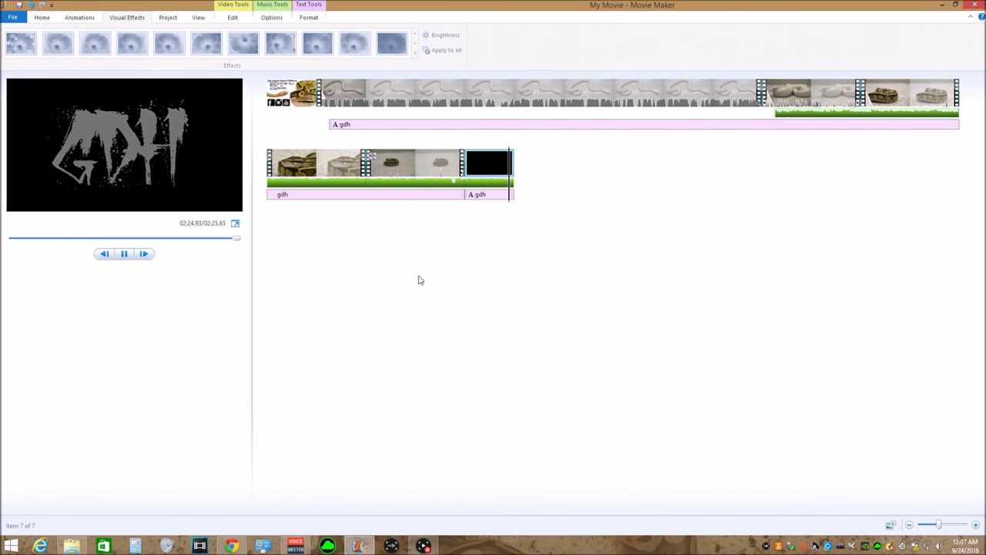
Step: Return to the logo intro image at the start of the movie
{"action": "left_click", "coordinate": [287, 94]}
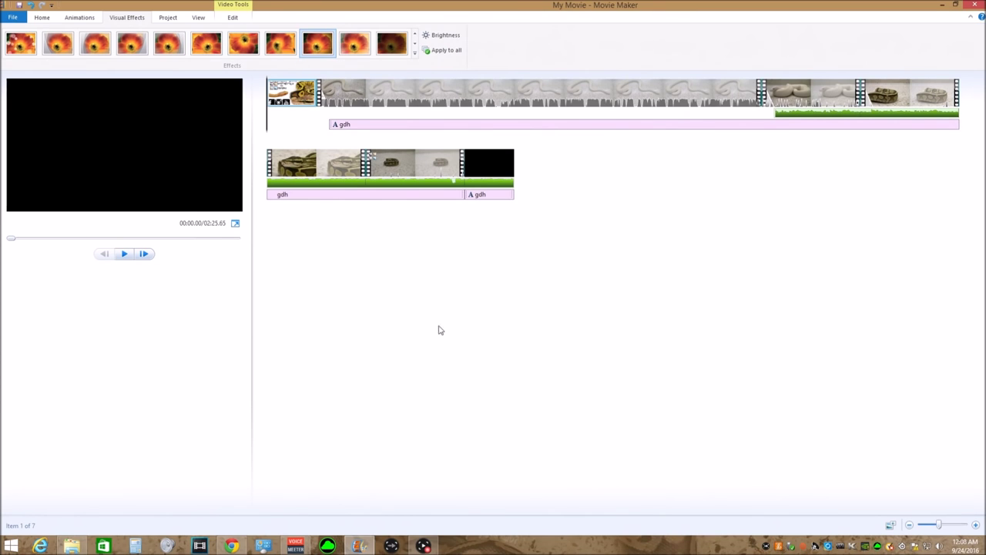
{"action": "left_click", "coordinate": [426, 545]}
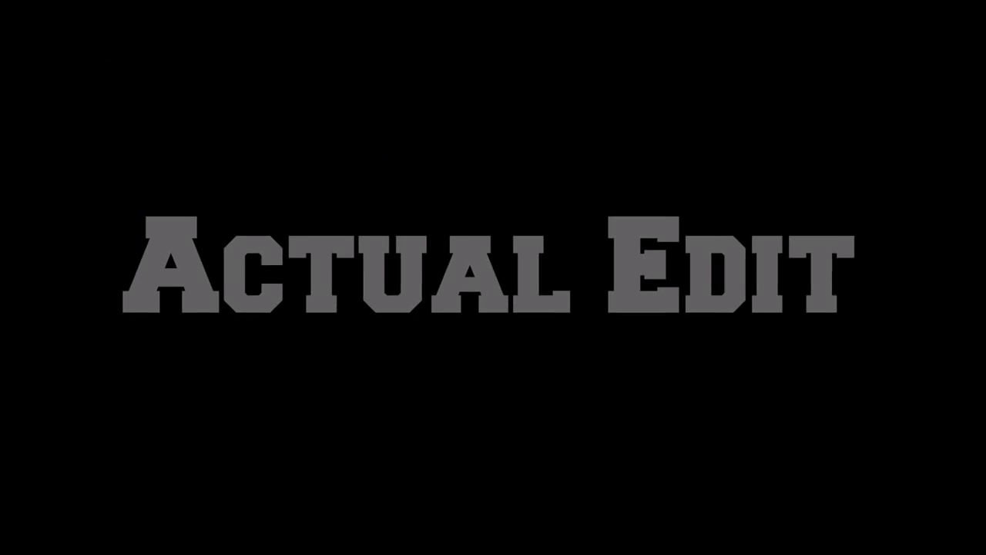